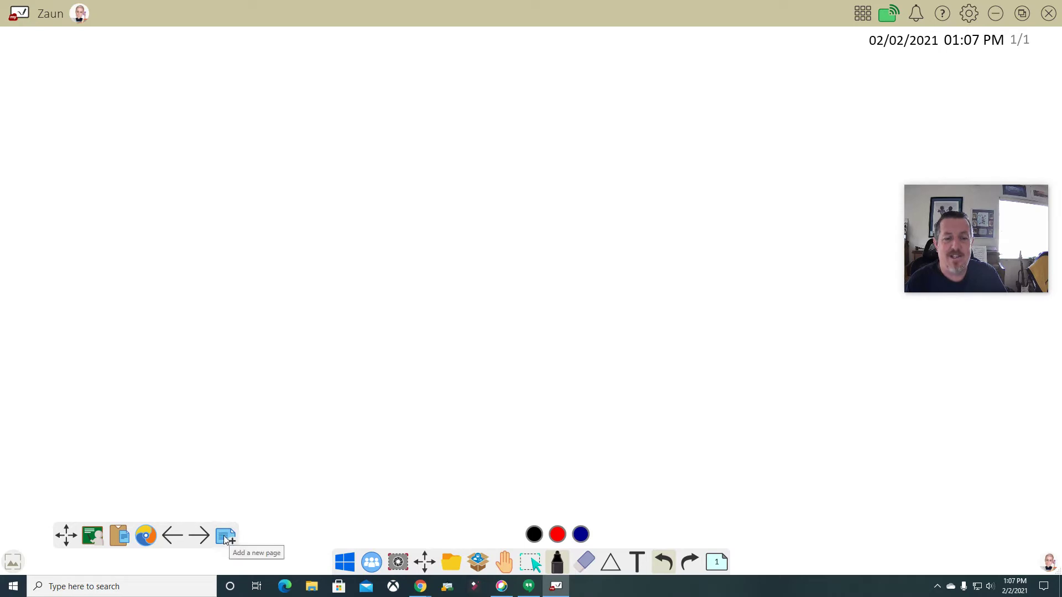
Move both toolbars around the canvas, docking the main one vertically and back horizontally and shifting the small floating one slightly
left_click_drag(65, 535, 792, 536)
left_click_drag(424, 562, 50, 404)
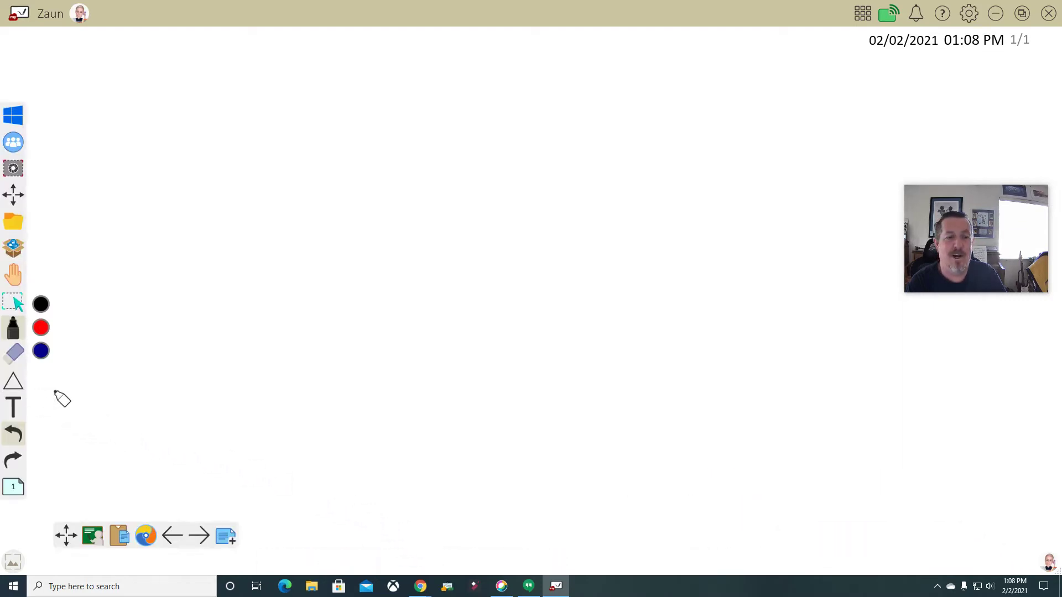
left_click_drag(6, 191, 391, 549)
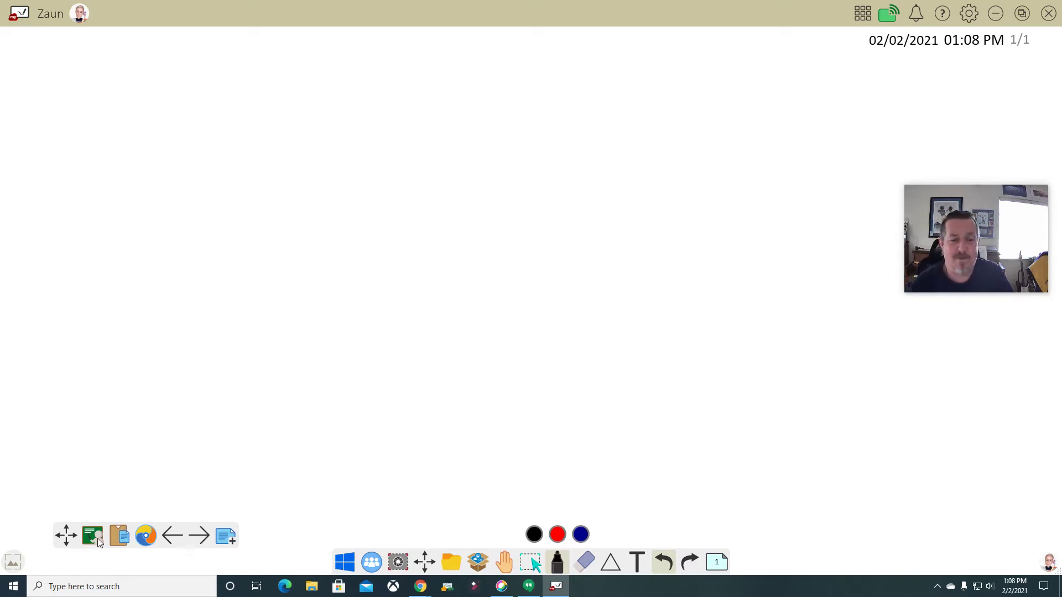
left_click_drag(66, 534, 84, 545)
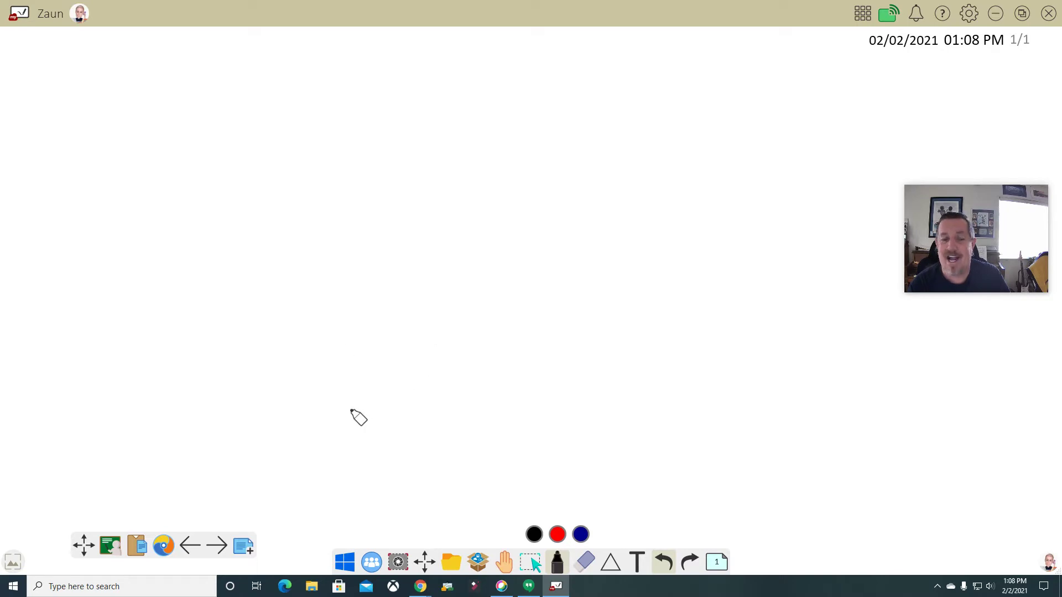
Switch the whiteboard to presentation mode and back to preparation mode
left_click(111, 545)
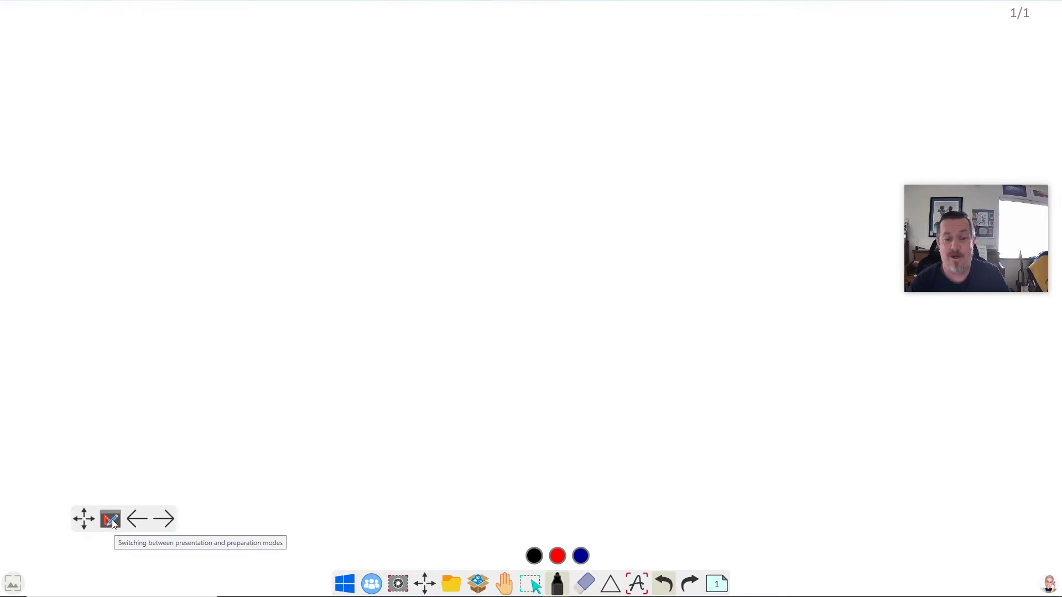
left_click(112, 521)
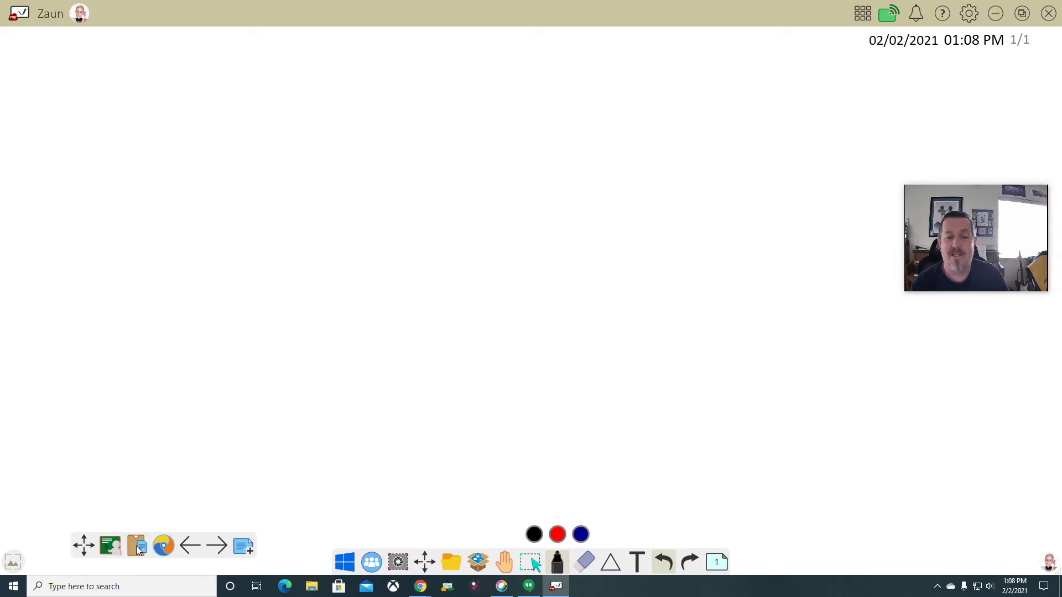
Open the embedded browser, look through its education bookmarks and the Clips page, and close it
left_click(165, 546)
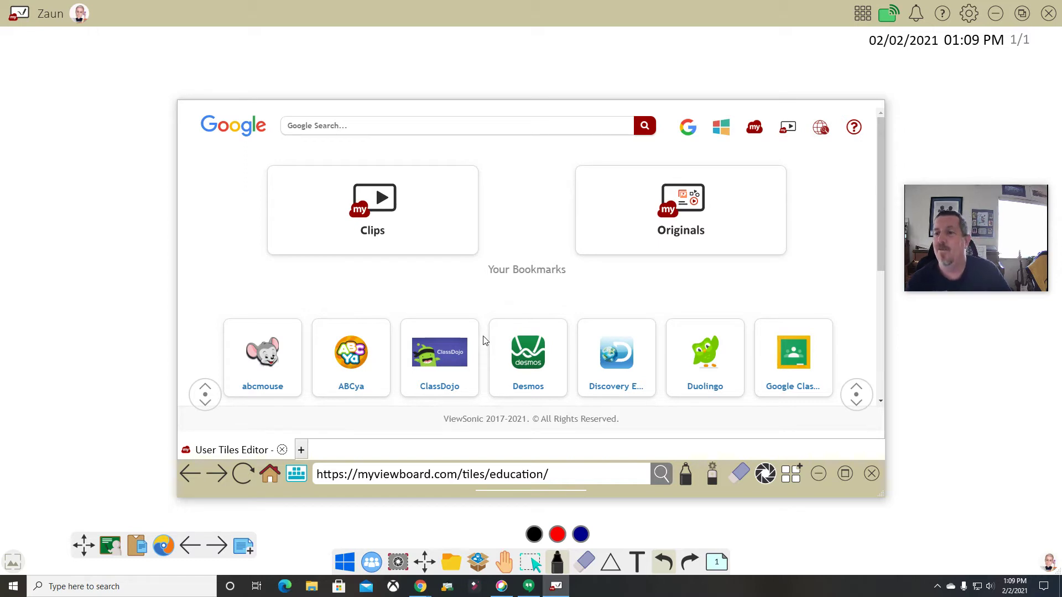
scroll(838, 228, "down", 3)
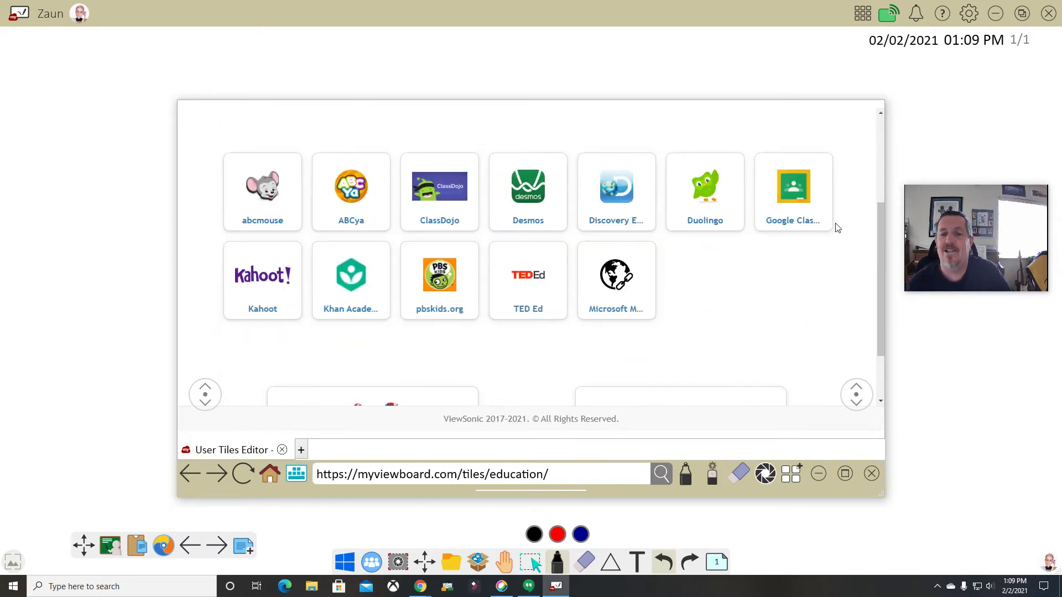
scroll(803, 263, "up", 2)
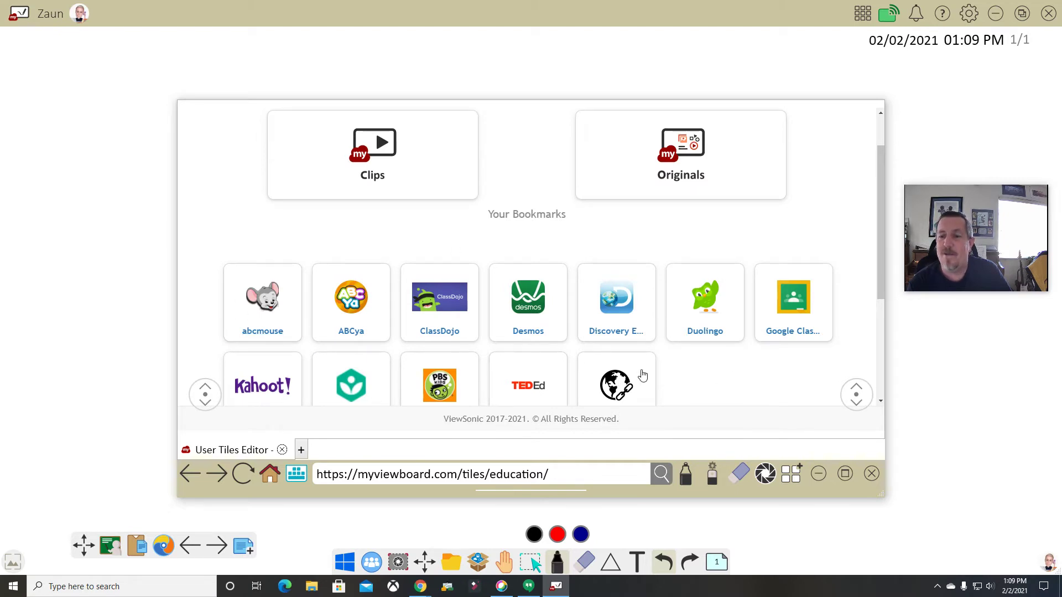
scroll(708, 383, "up", 1)
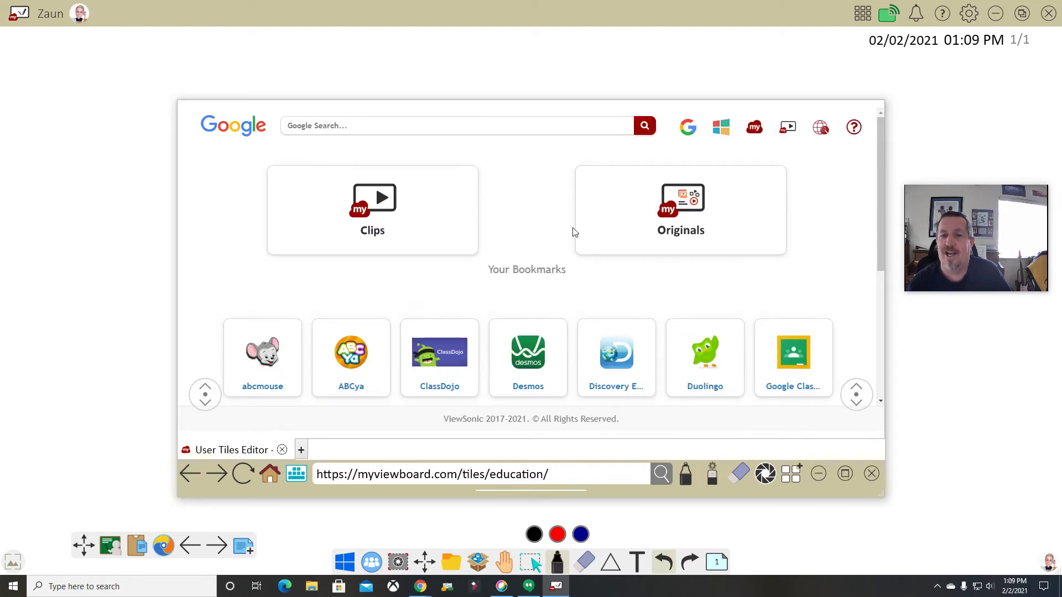
left_click(403, 208)
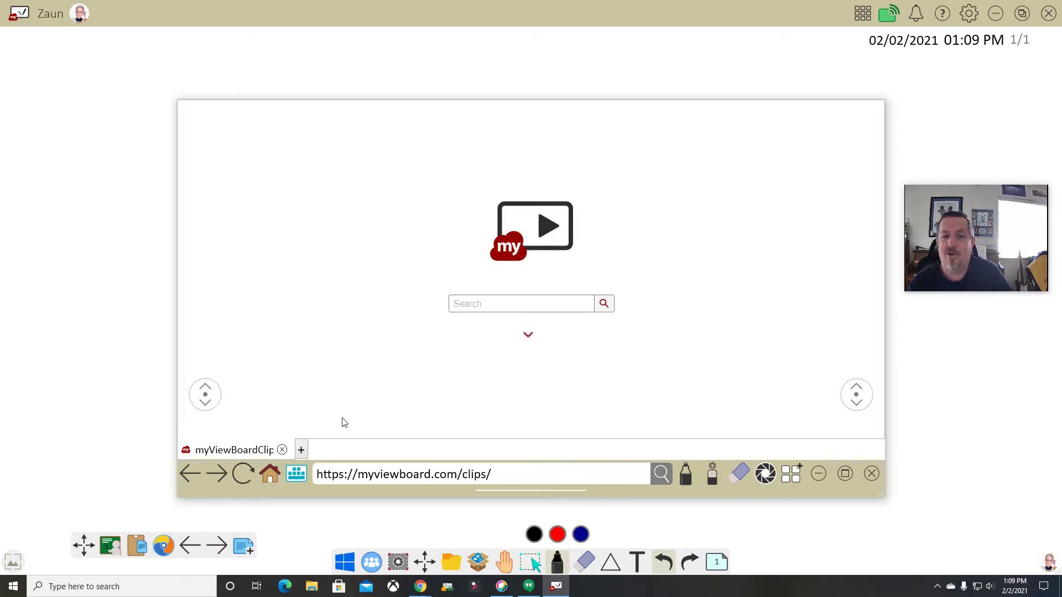
left_click(282, 450)
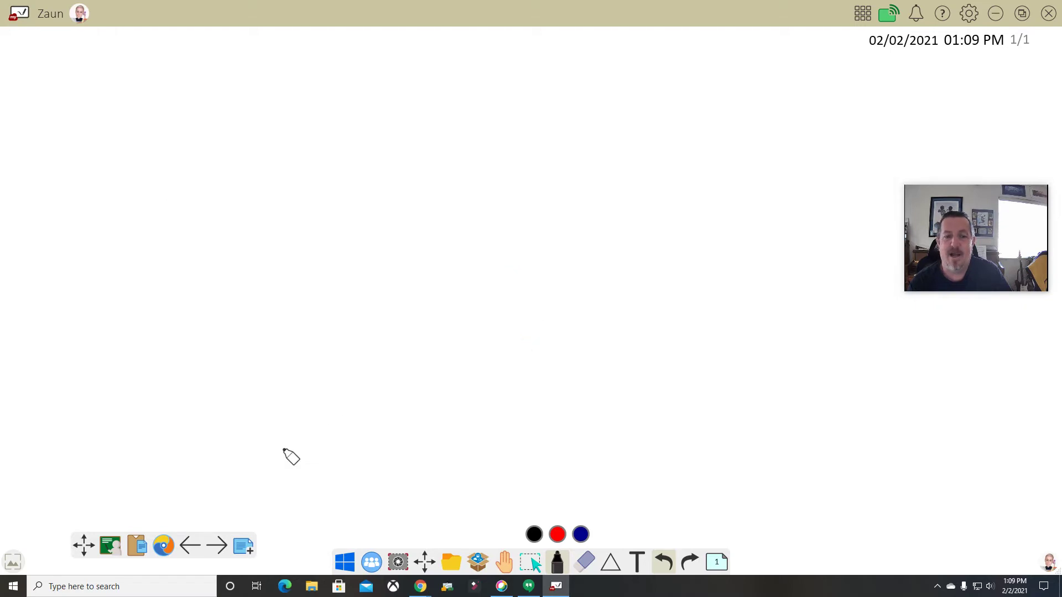
Reopen the embedded browser and search Google Images for "cow"
left_click(162, 547)
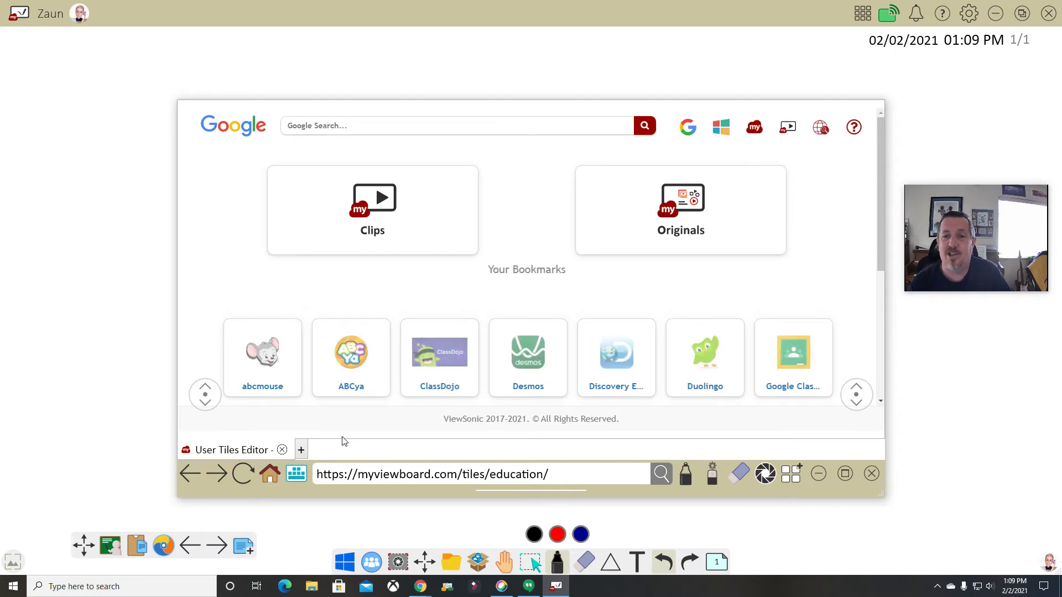
scroll(810, 301, "down", 4)
scroll(798, 287, "up", 4)
left_click(391, 129)
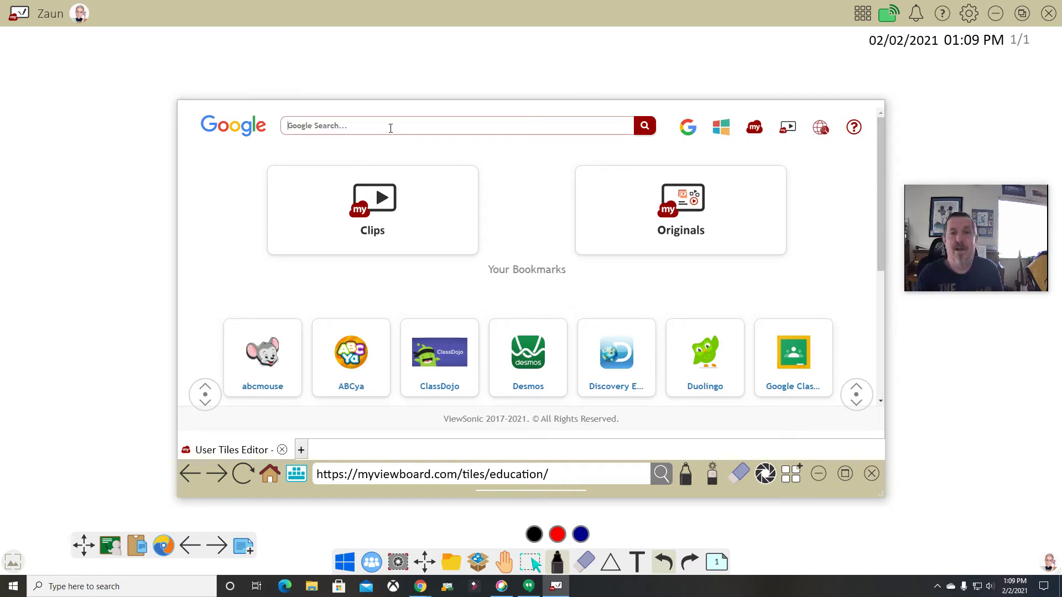
type("cow")
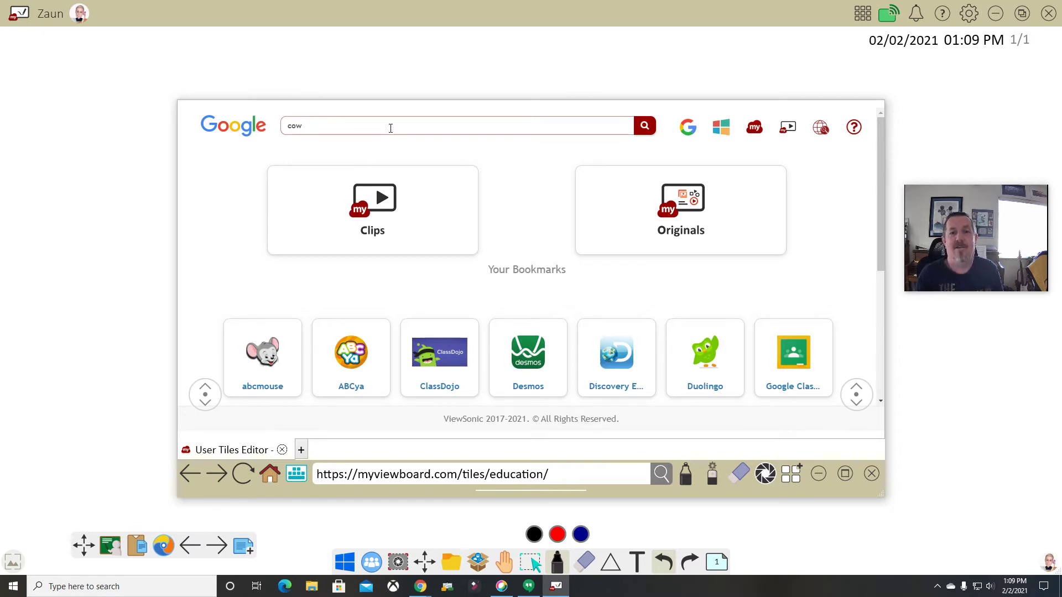
key("Return")
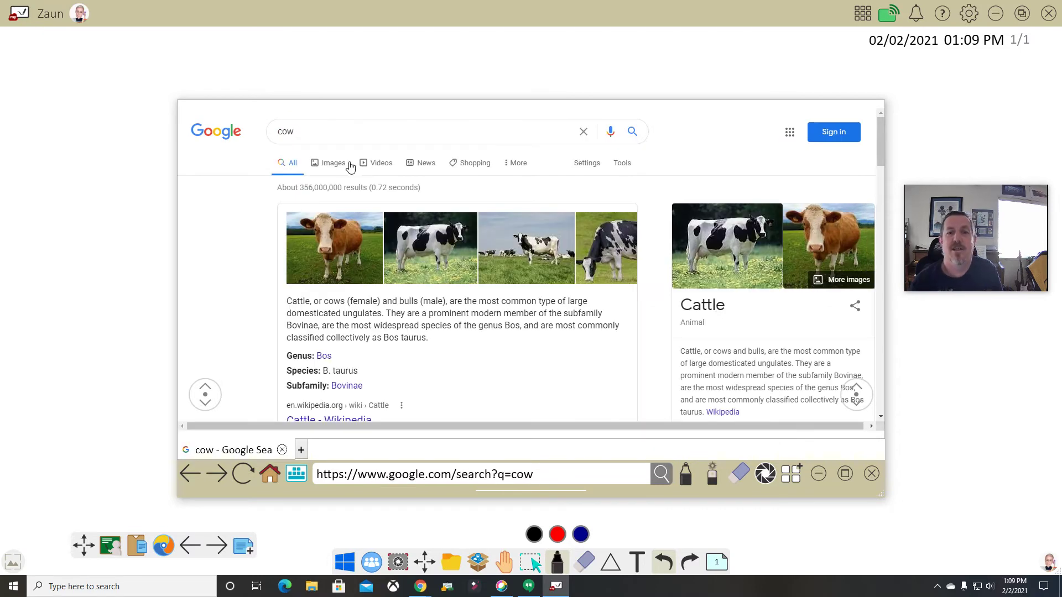
left_click(336, 166)
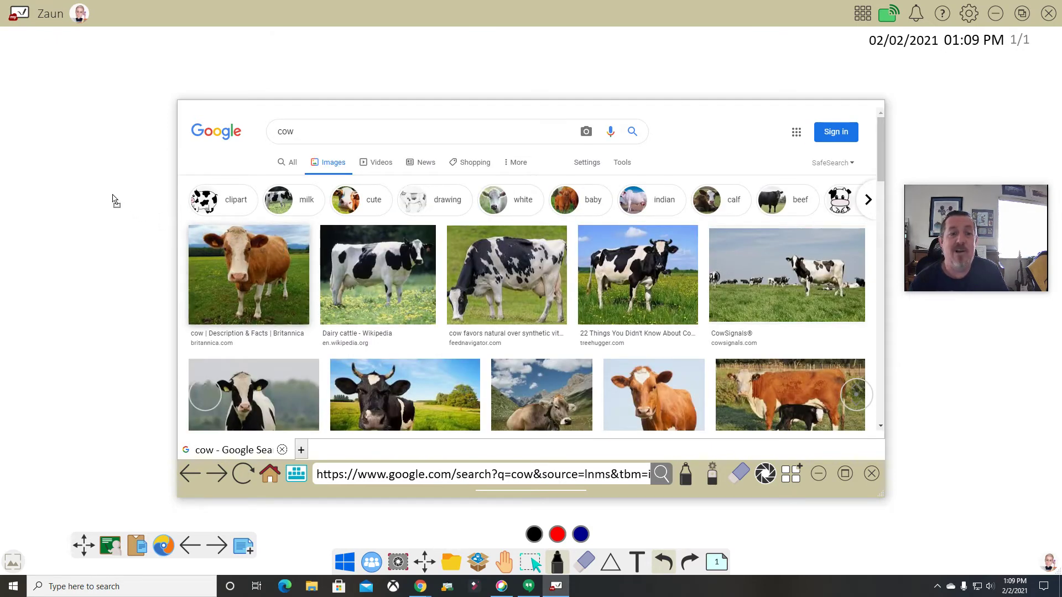
Place the first brown cow picture from the results on the canvas, close the browser, and reposition the picture on the page
left_click_drag(115, 201, 117, 194)
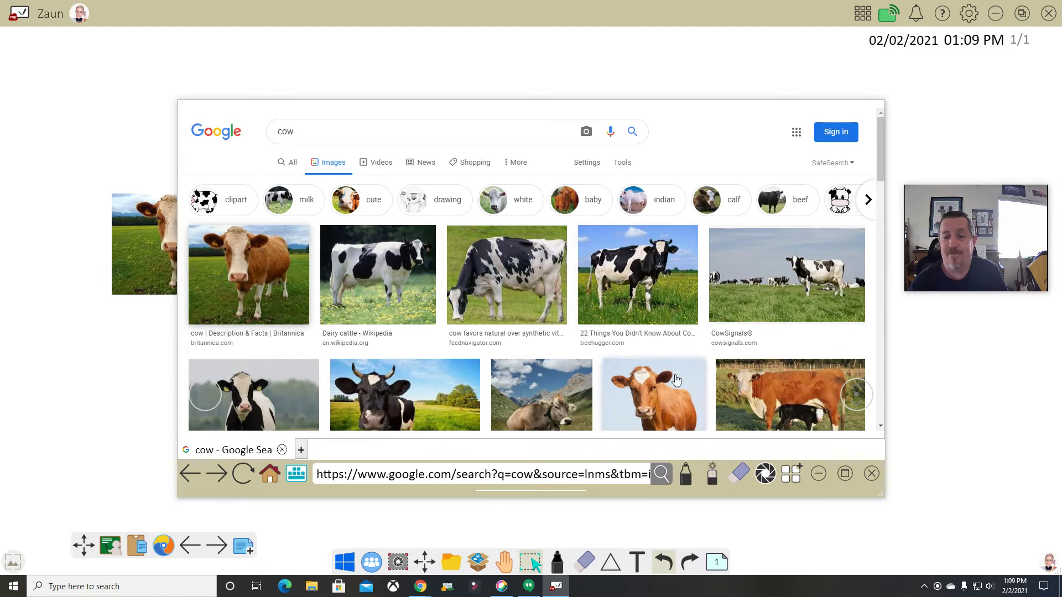
left_click(283, 451)
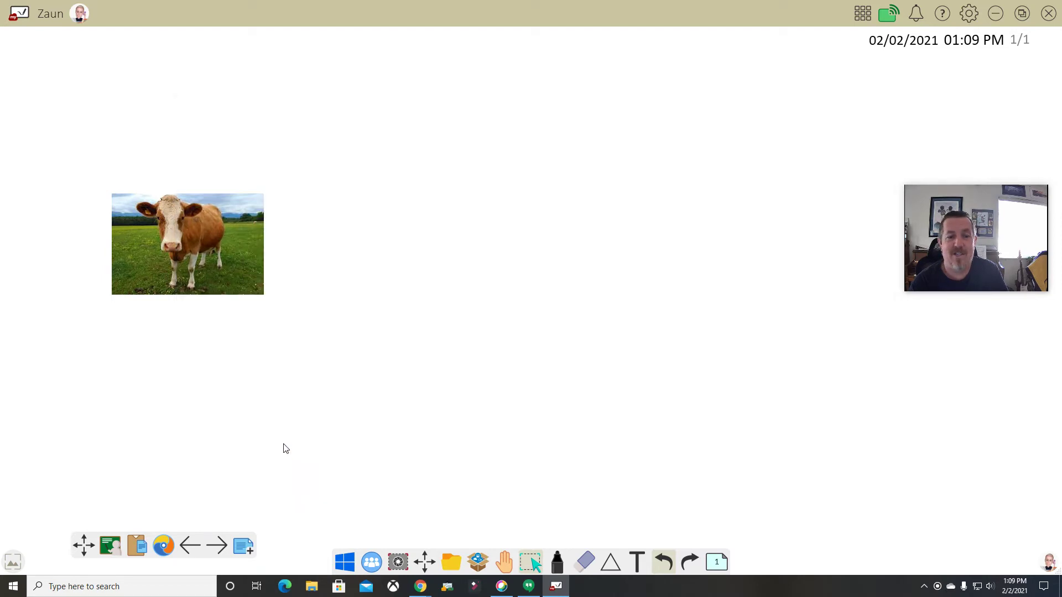
left_click_drag(188, 255, 179, 187)
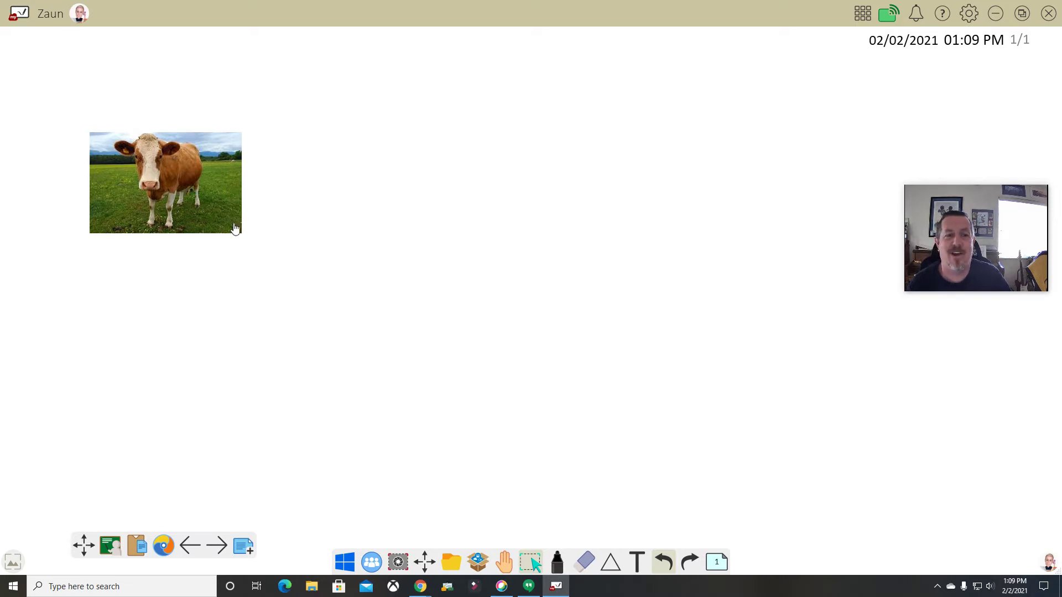
left_click_drag(233, 227, 306, 239)
Turn on infinite cloning for the cow picture and pull three copies off it onto the canvas
left_click(298, 241)
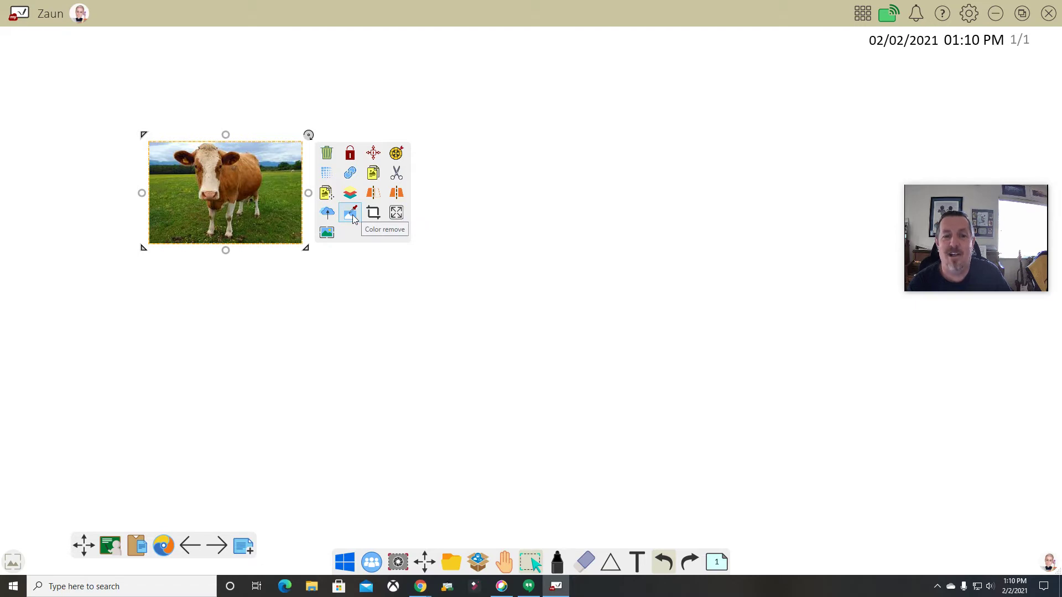
left_click(328, 195)
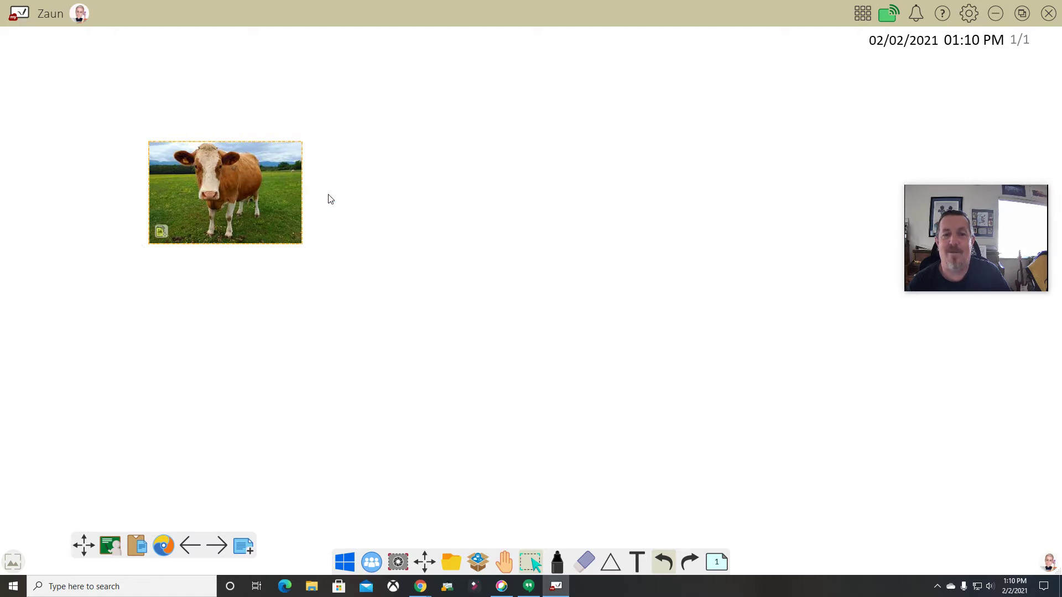
left_click_drag(229, 197, 379, 210)
left_click_drag(264, 198, 393, 342)
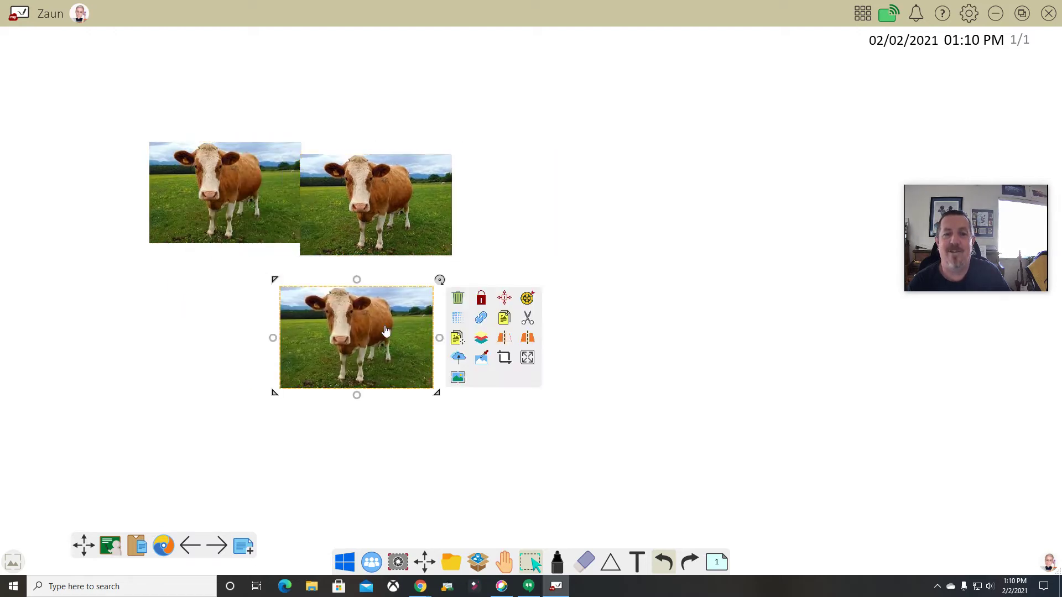
left_click_drag(254, 208, 173, 313)
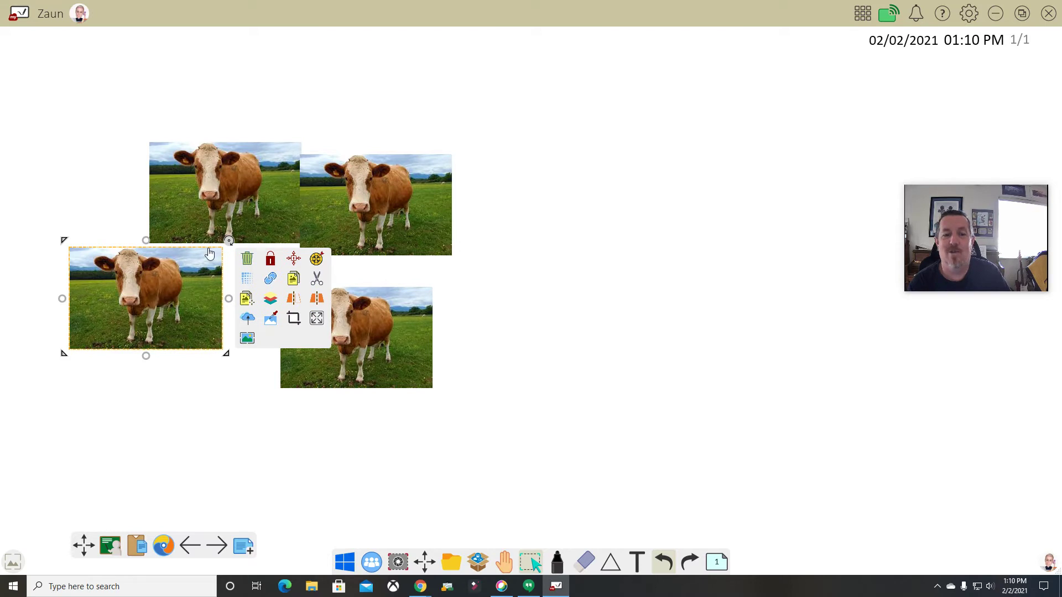
Delete the three cloned cow pictures, keeping only the original
left_click(248, 260)
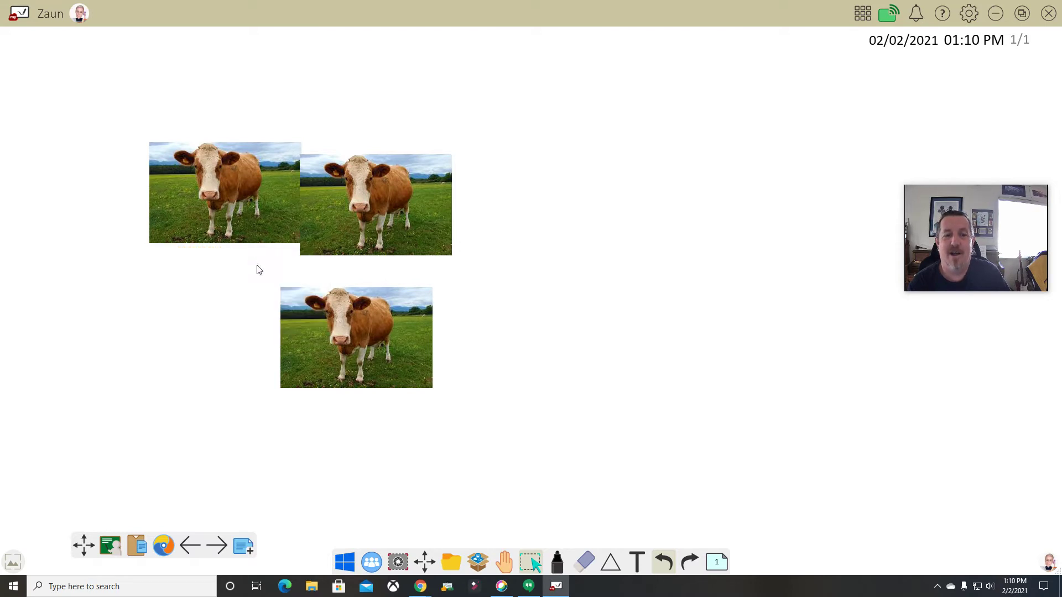
left_click(409, 321)
left_click(456, 297)
left_click(398, 227)
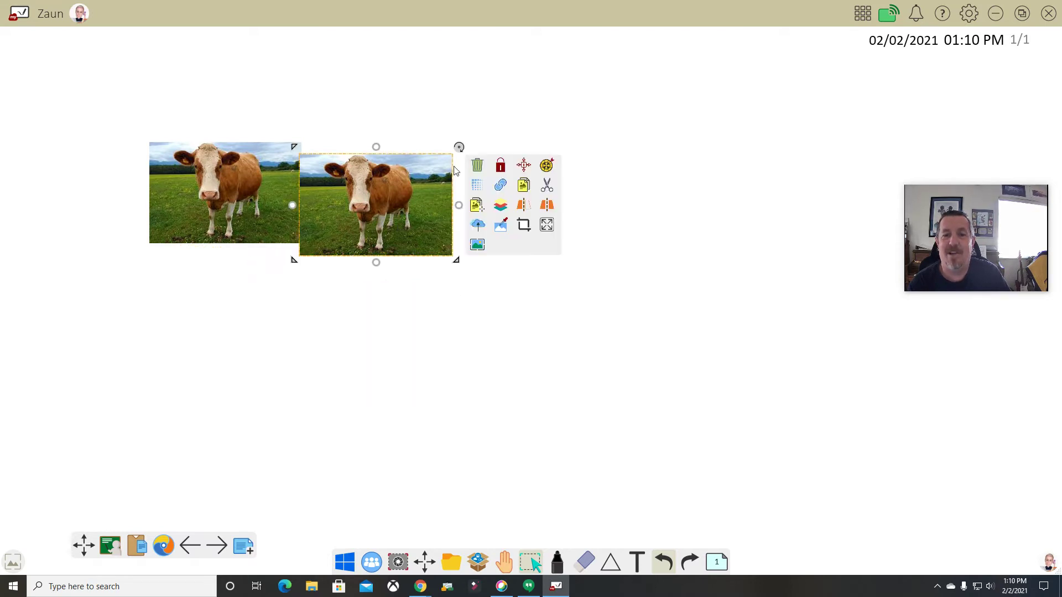
left_click(473, 166)
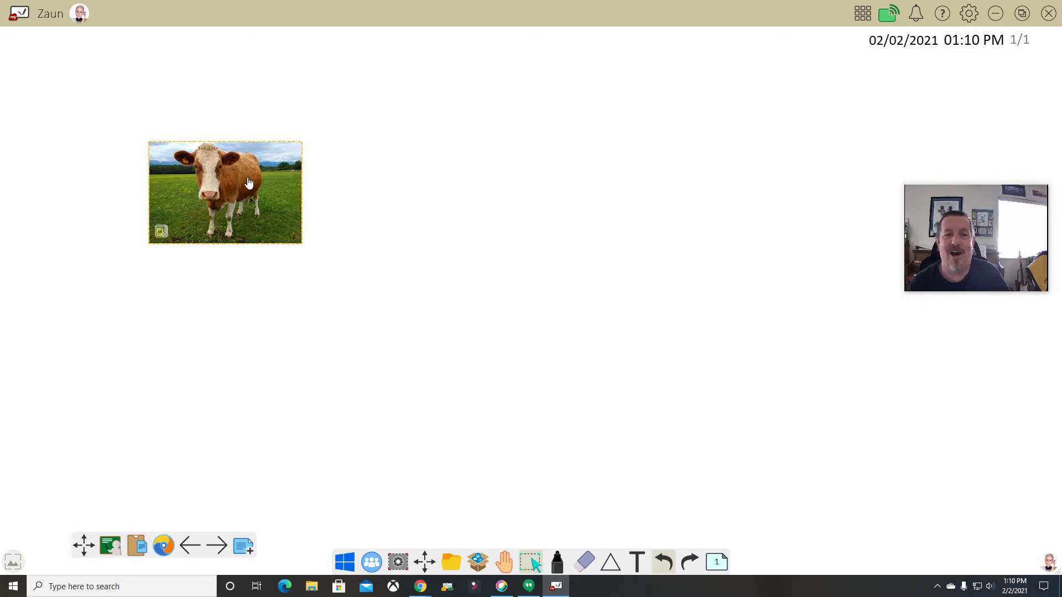
Turn off infinite cloning on the original cow picture, toggling it on and off once more
left_click(159, 230)
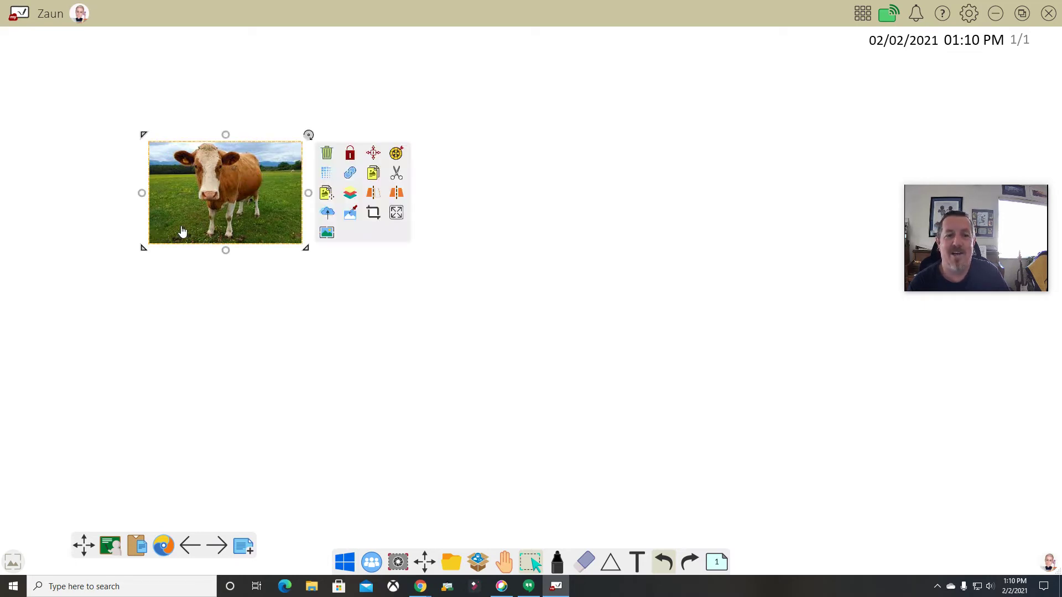
left_click(327, 196)
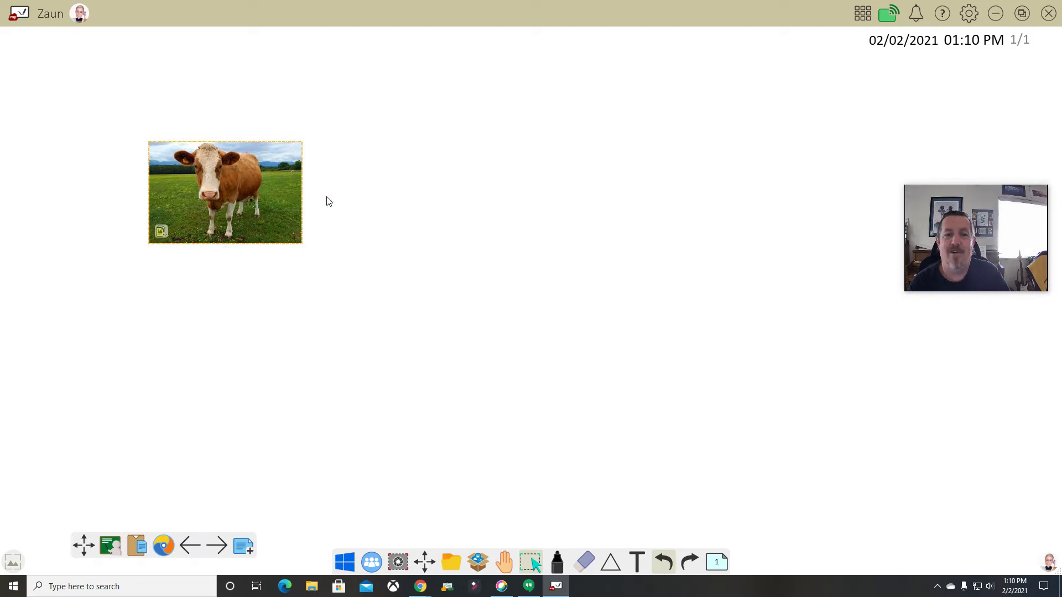
left_click(164, 236)
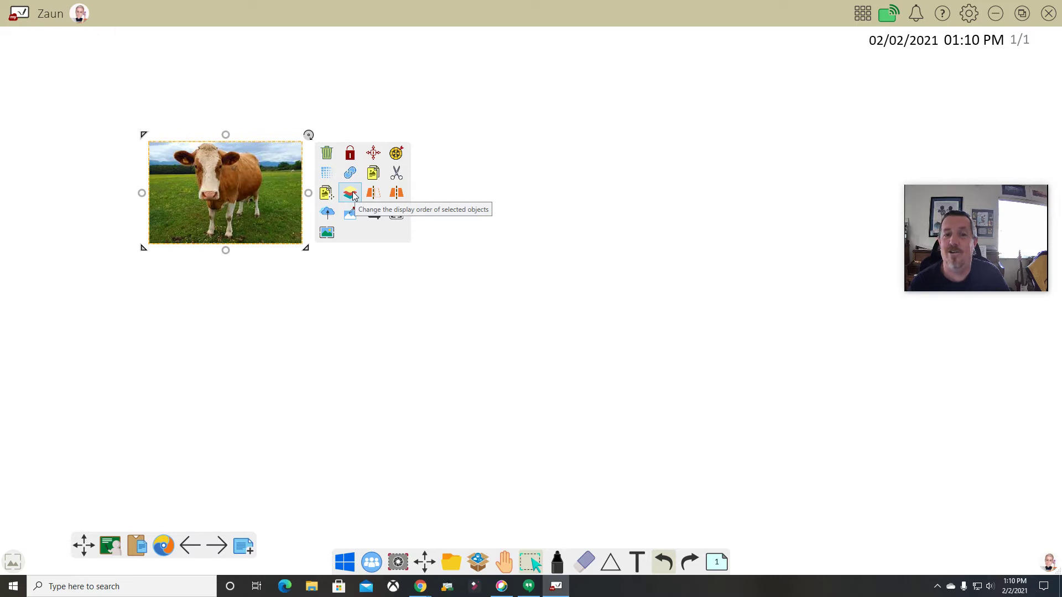
Create a horizontally mirrored copy of the cow picture on its right side and leave the mirroring mode
left_click(396, 193)
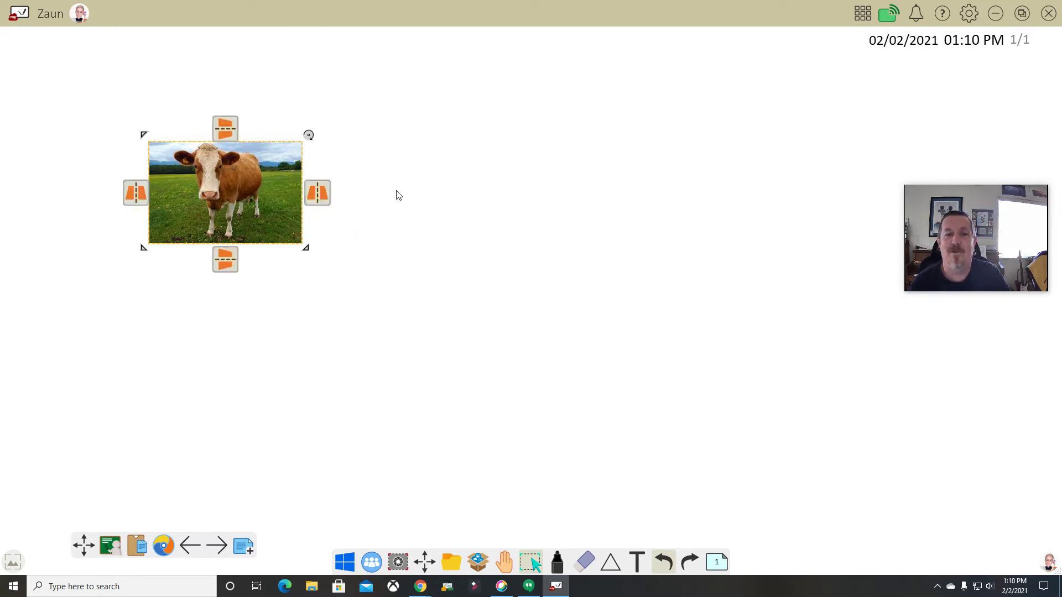
left_click(326, 195)
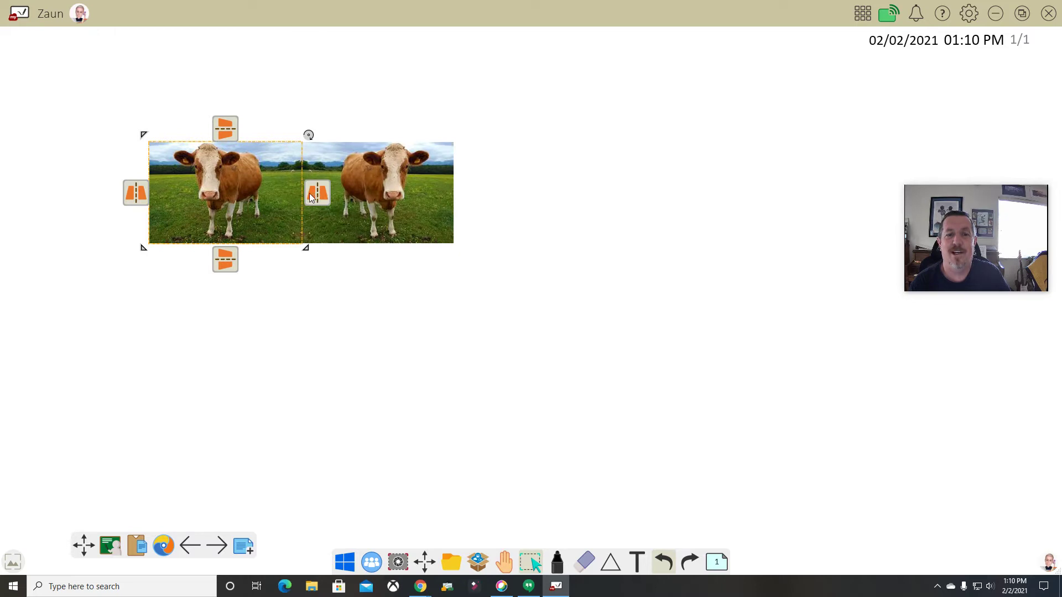
left_click(239, 197)
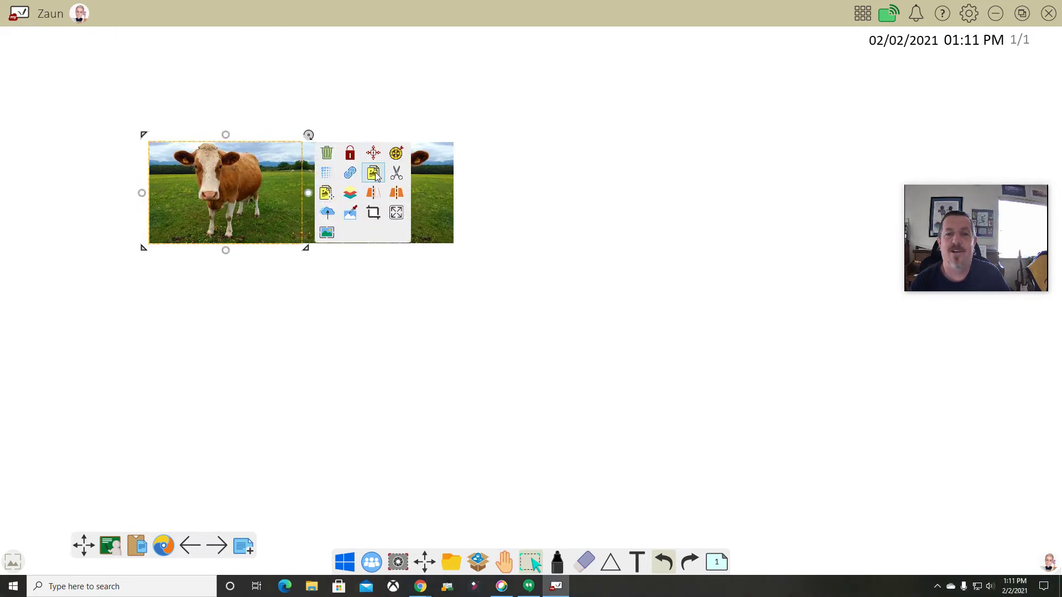
Spin the original cow picture, stop its rotation, and delete it
left_click(397, 153)
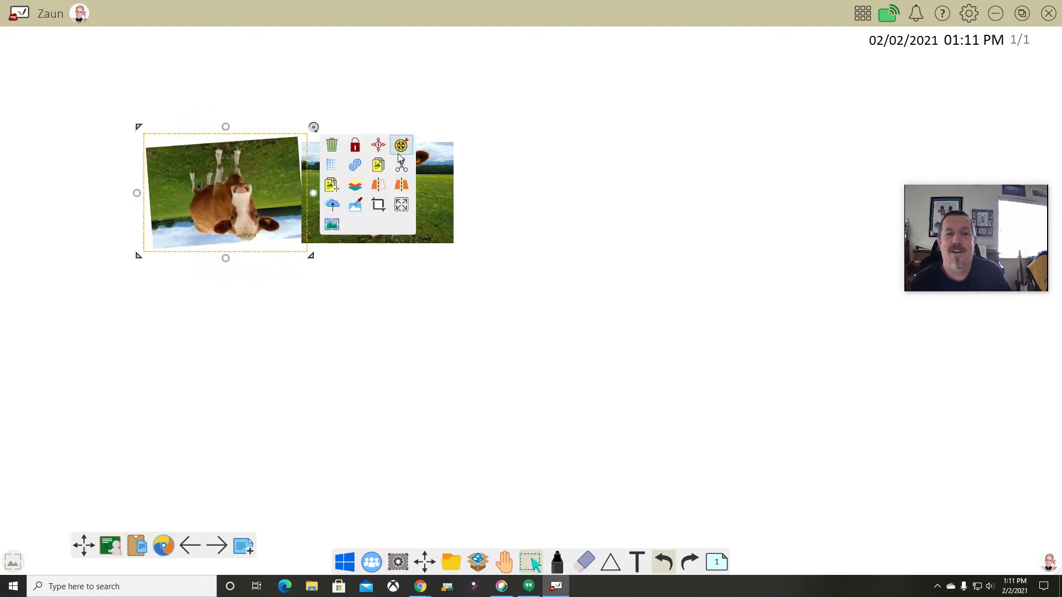
left_click(269, 195)
left_click(268, 195)
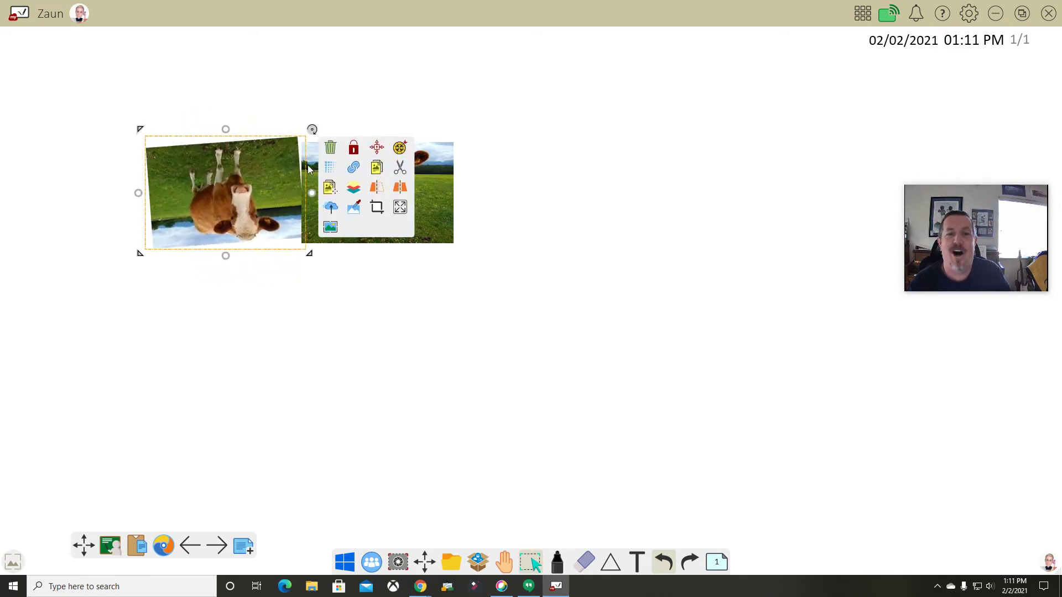
left_click(329, 146)
Duplicate the mirrored cow picture and place the two pictures side by side with a gap between them
left_click(365, 178)
left_click_drag(365, 178, 414, 184)
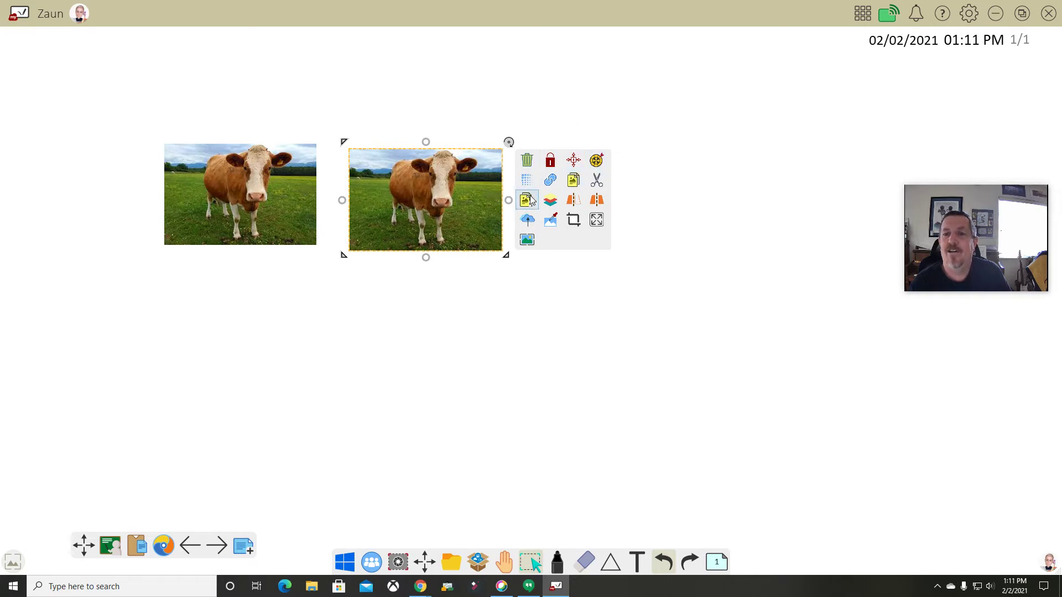
Delete the duplicate cow picture and the remaining cow picture to clear the page
left_click(530, 163)
left_click(273, 189)
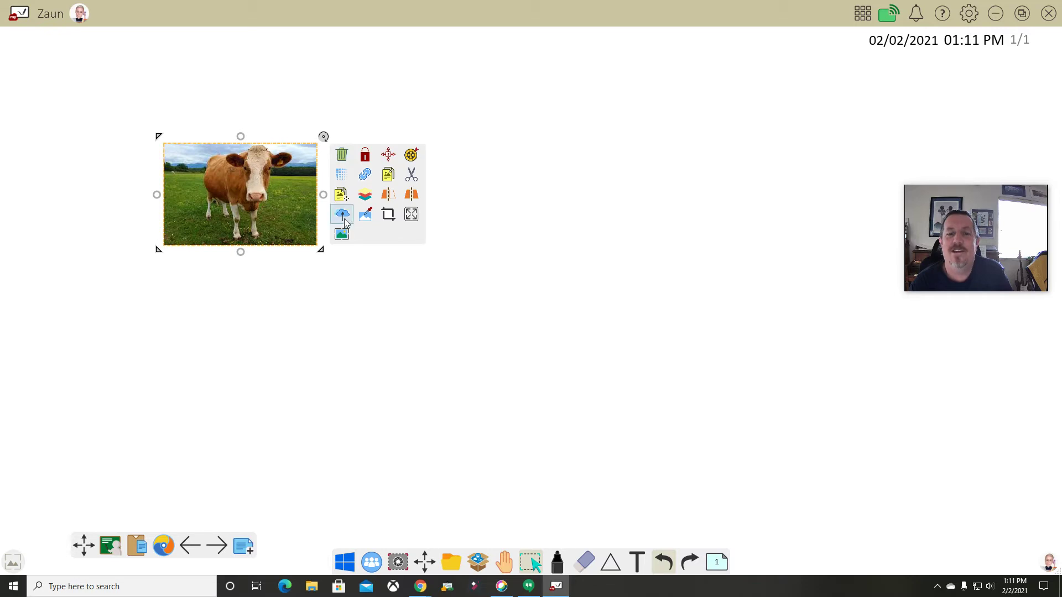
left_click(343, 154)
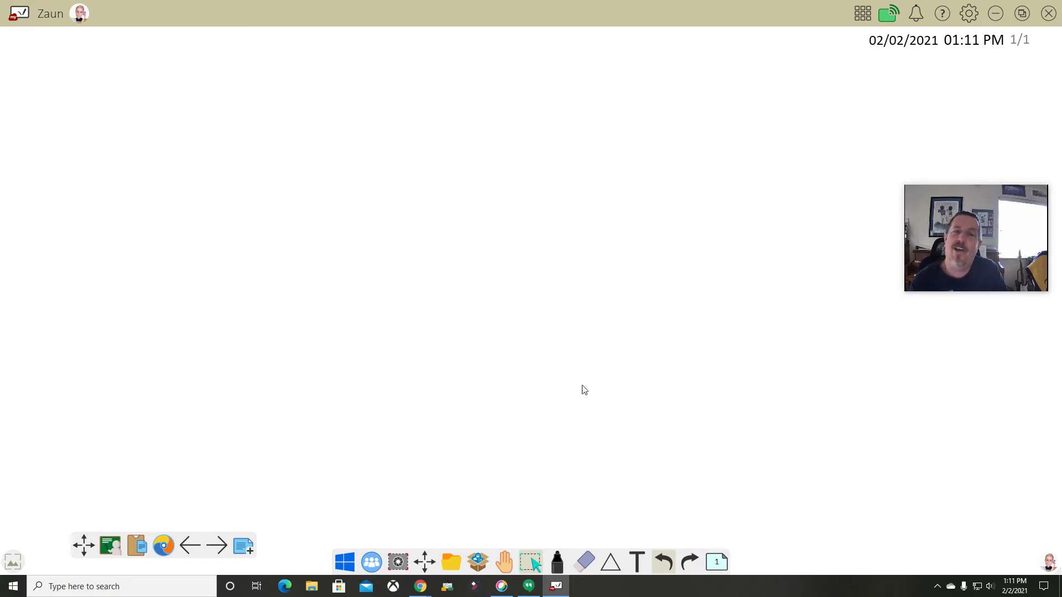
Add two blank pages and flip backward and forward through the three pages, ending on page 1
left_click(243, 547)
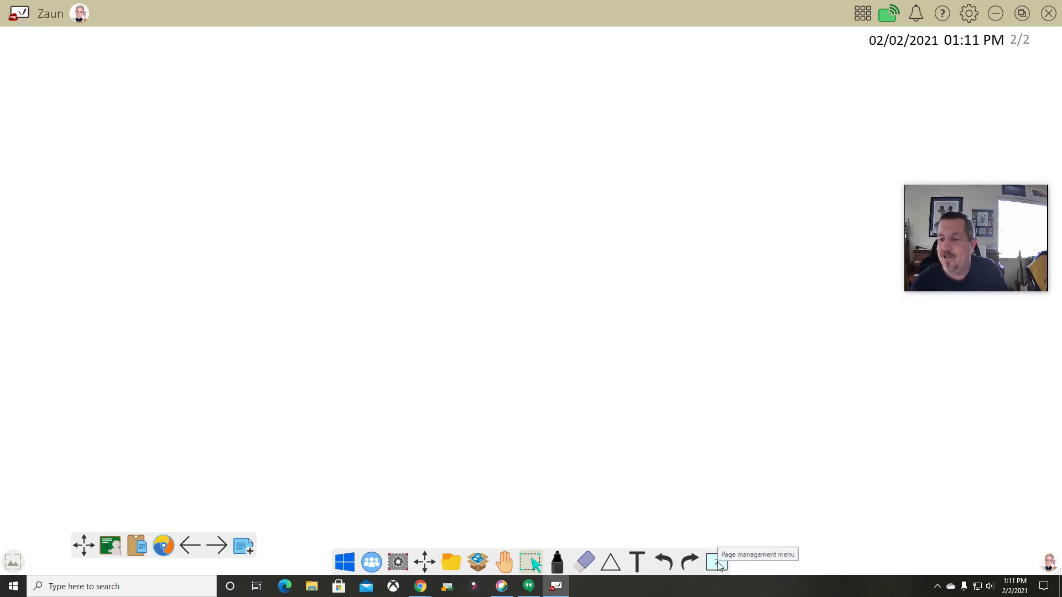
left_click(248, 550)
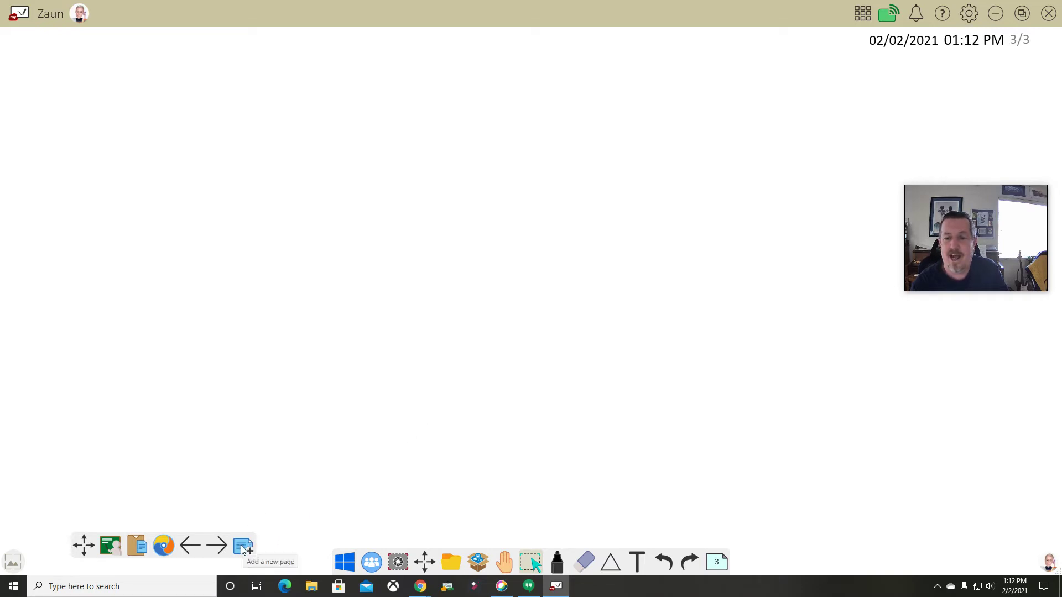
left_click(191, 546)
left_click(192, 547)
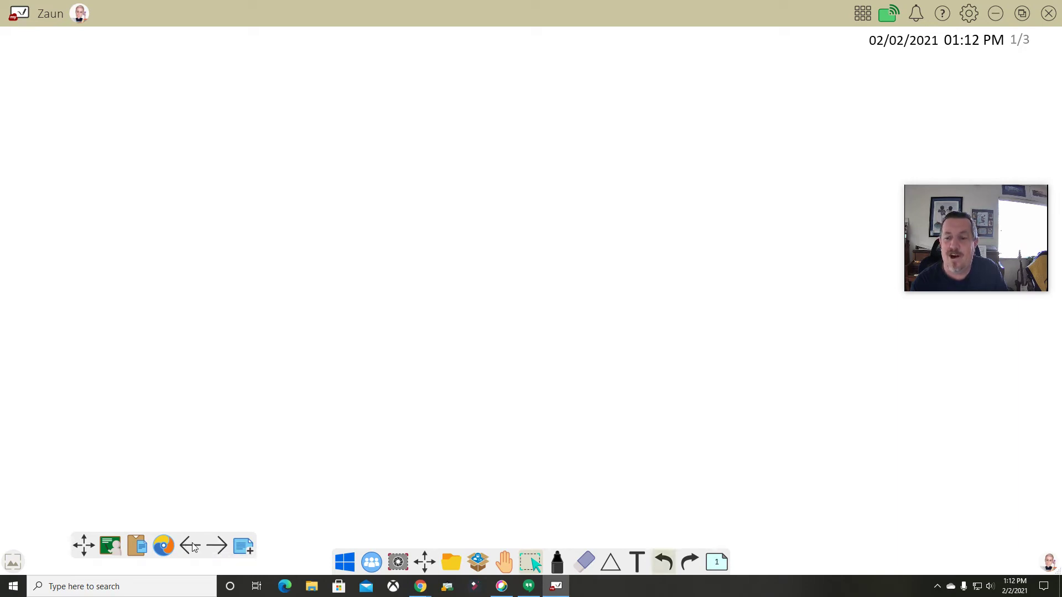
left_click(224, 552)
left_click(224, 551)
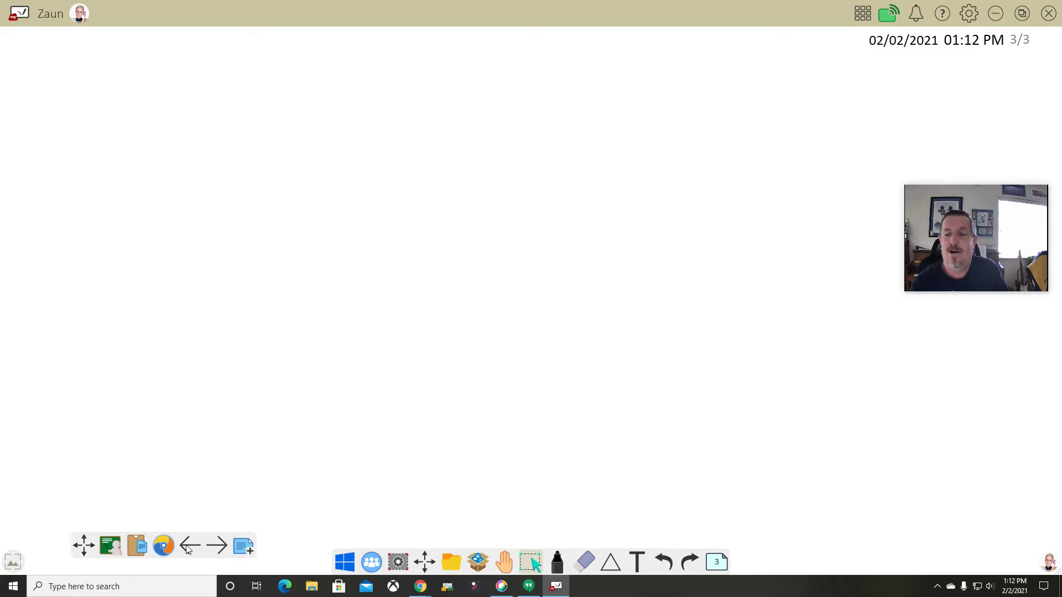
left_click(188, 546)
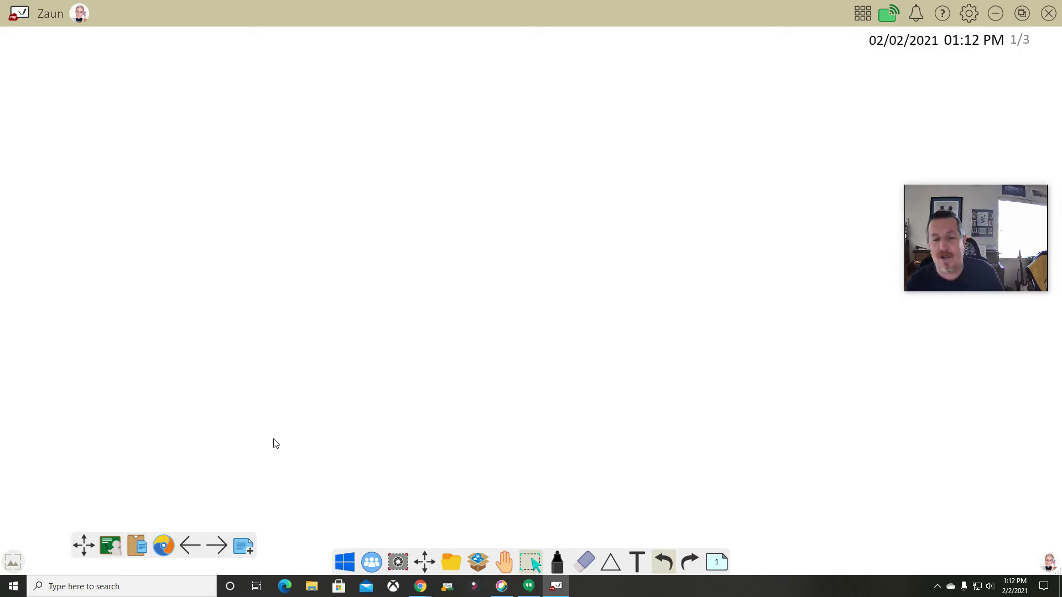
Delete page 3 and page 2 through page management, confirming each deletion, and close the page overview
left_click(719, 565)
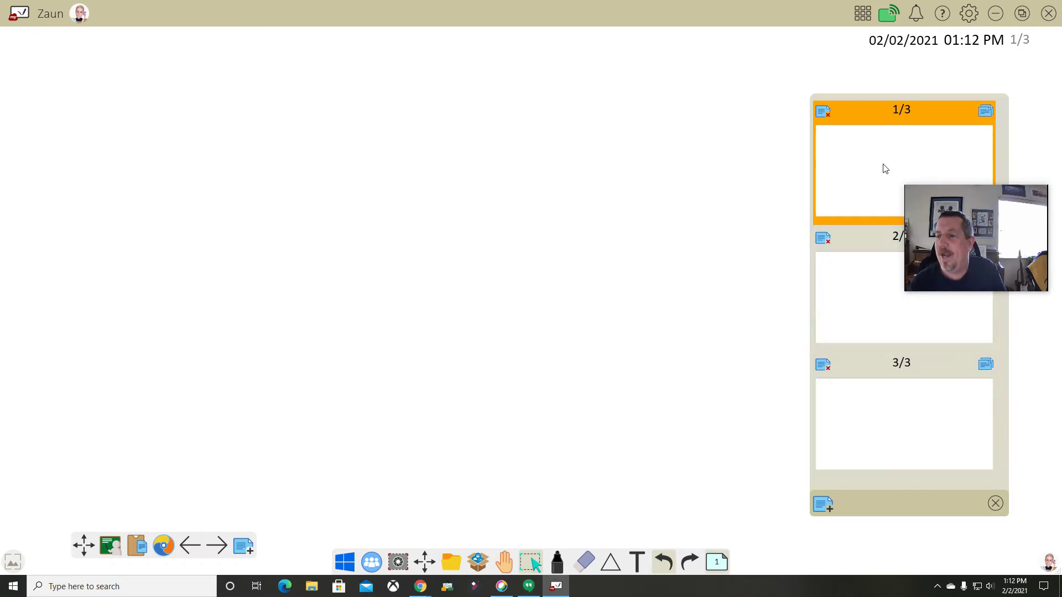
left_click(827, 369)
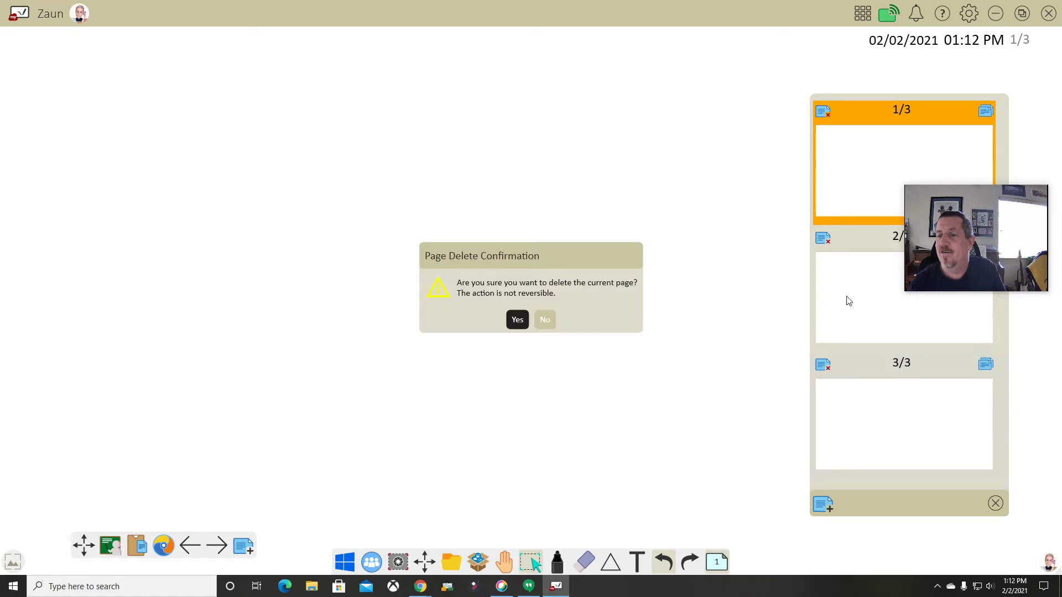
left_click(519, 320)
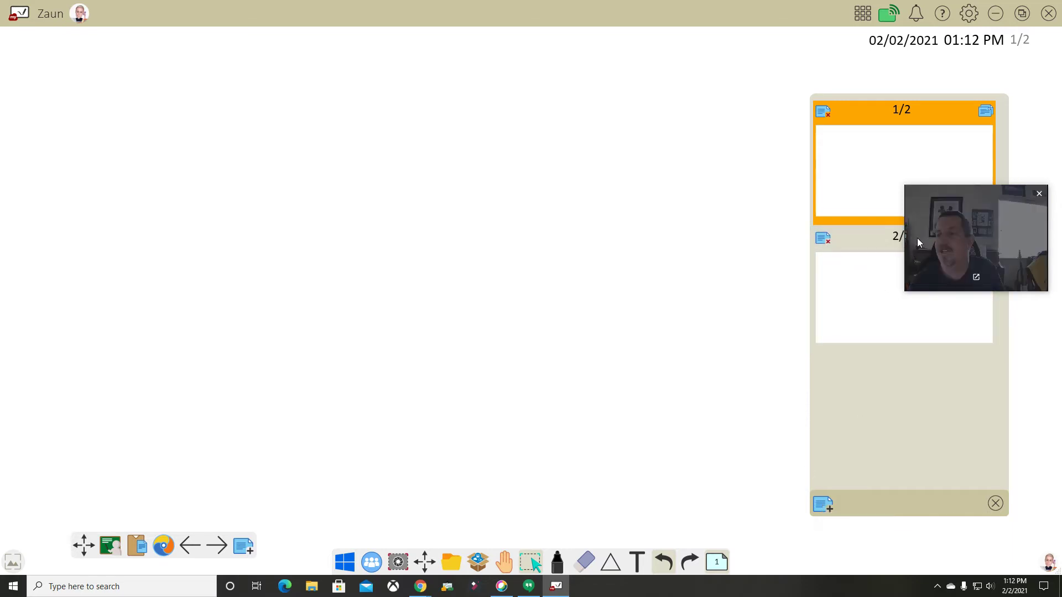
left_click(995, 503)
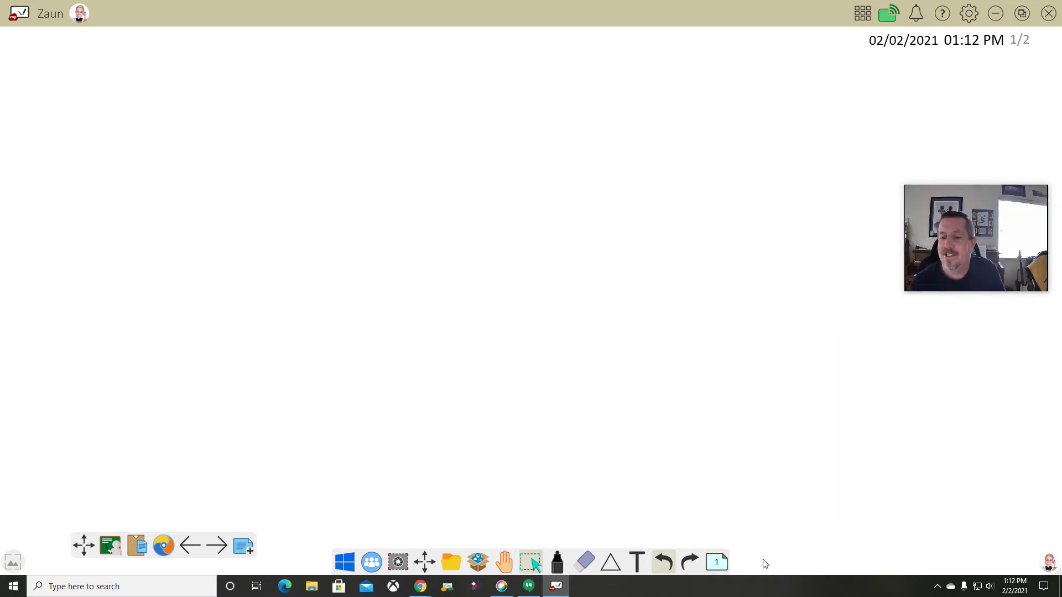
left_click(718, 561)
left_click(830, 240)
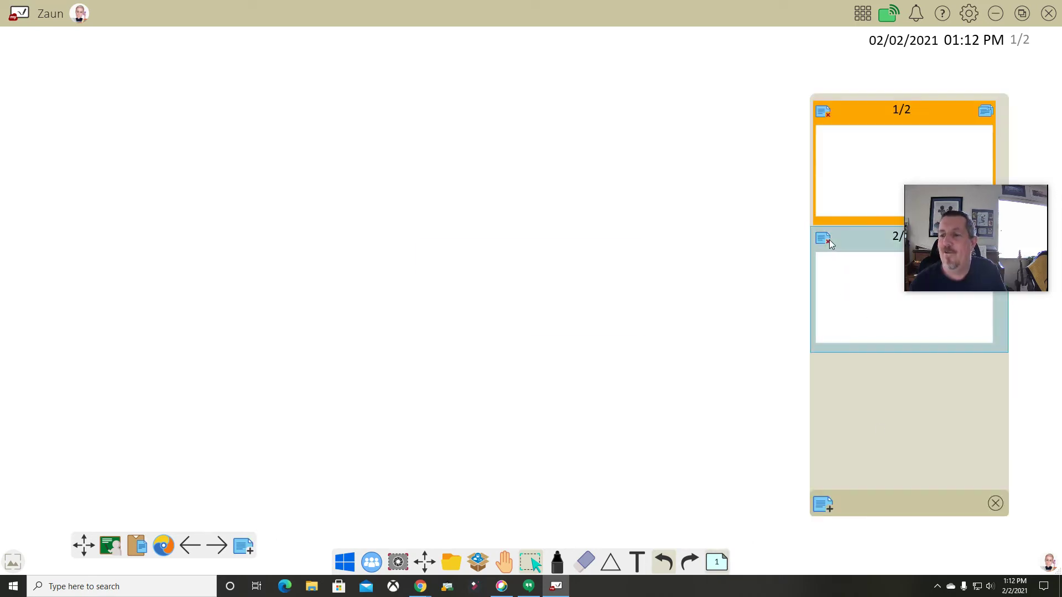
left_click(517, 315)
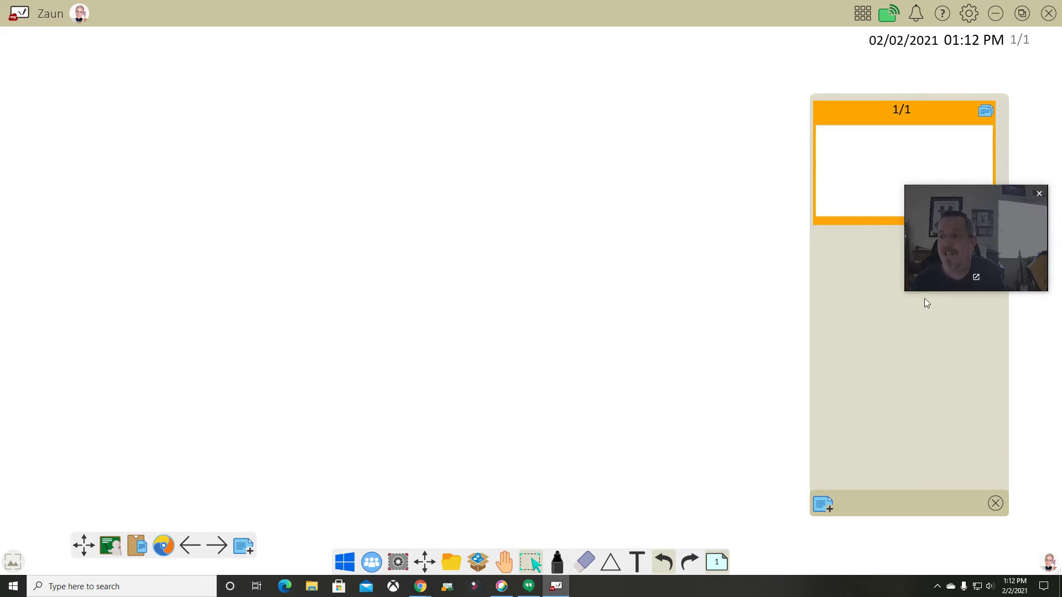
left_click(994, 504)
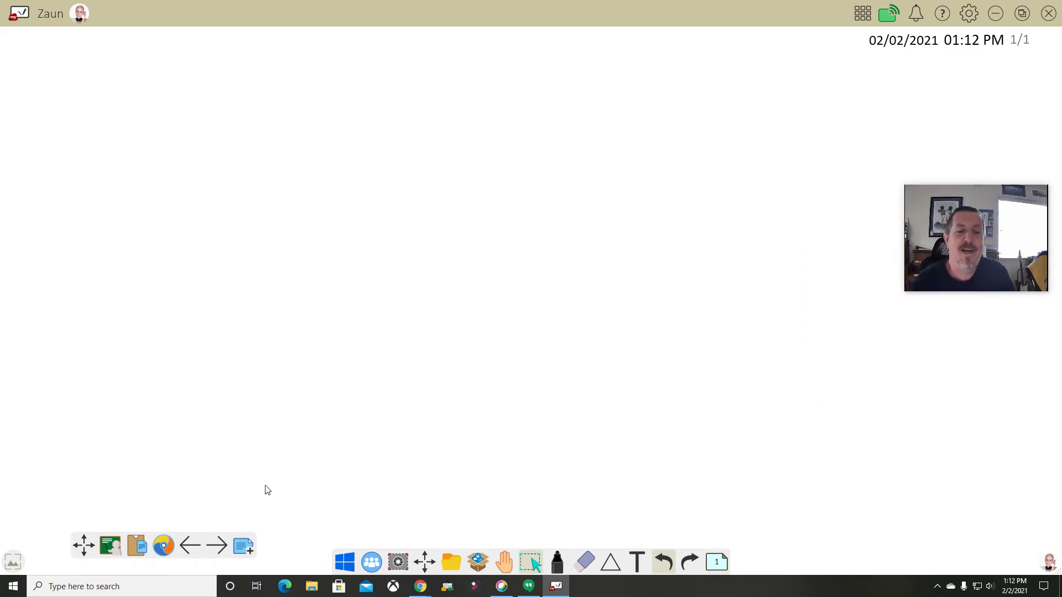
Move the small floating page toolbar slightly to the right
left_click_drag(83, 535, 102, 546)
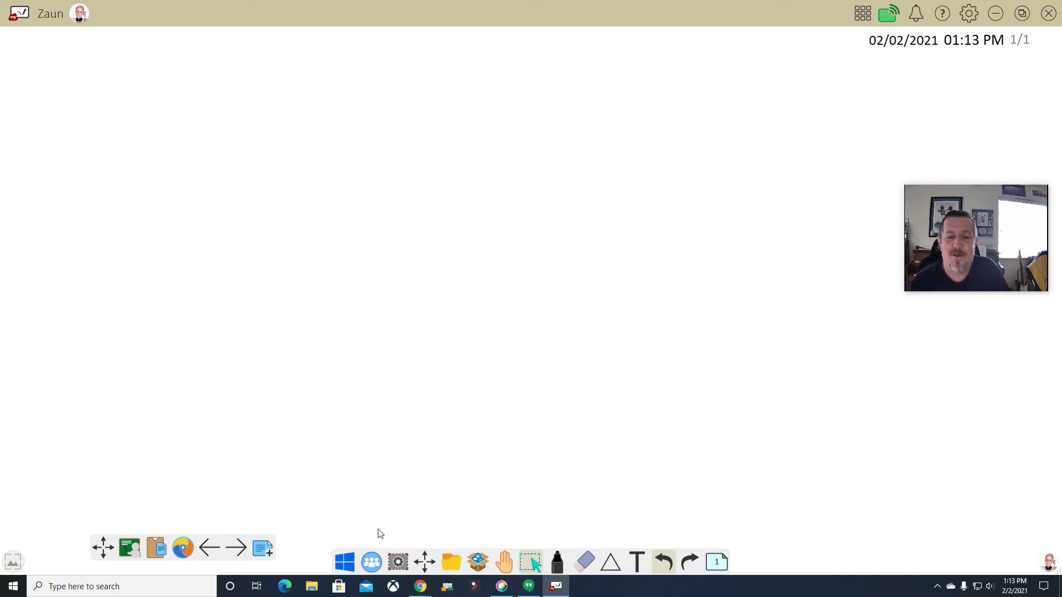
Switch to desktop mode, minimize the Google Hangouts window and move the floating whiteboard toolbar further left on the desktop
left_click(346, 563)
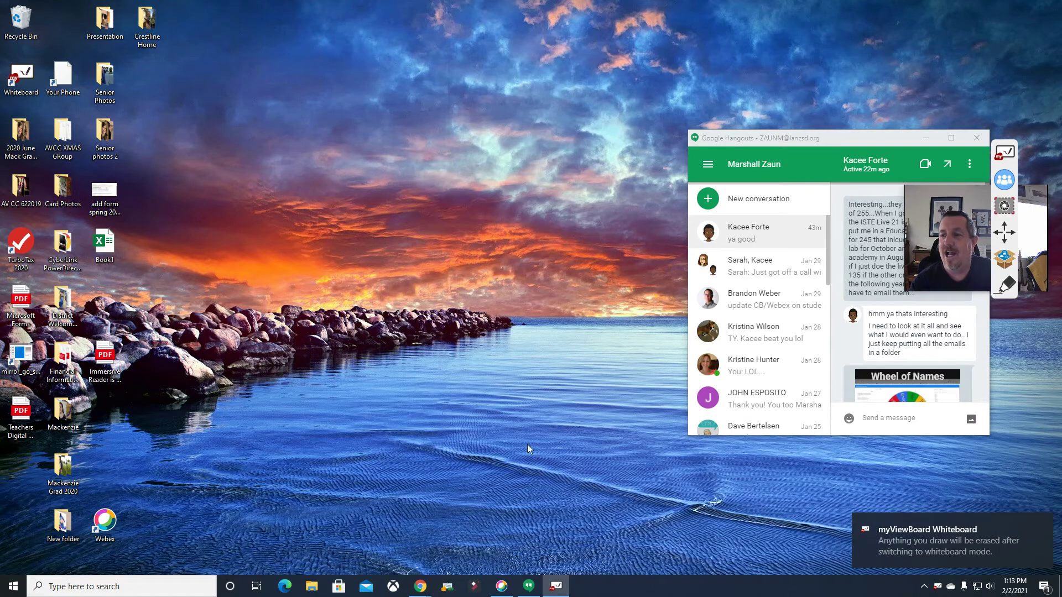
left_click(925, 138)
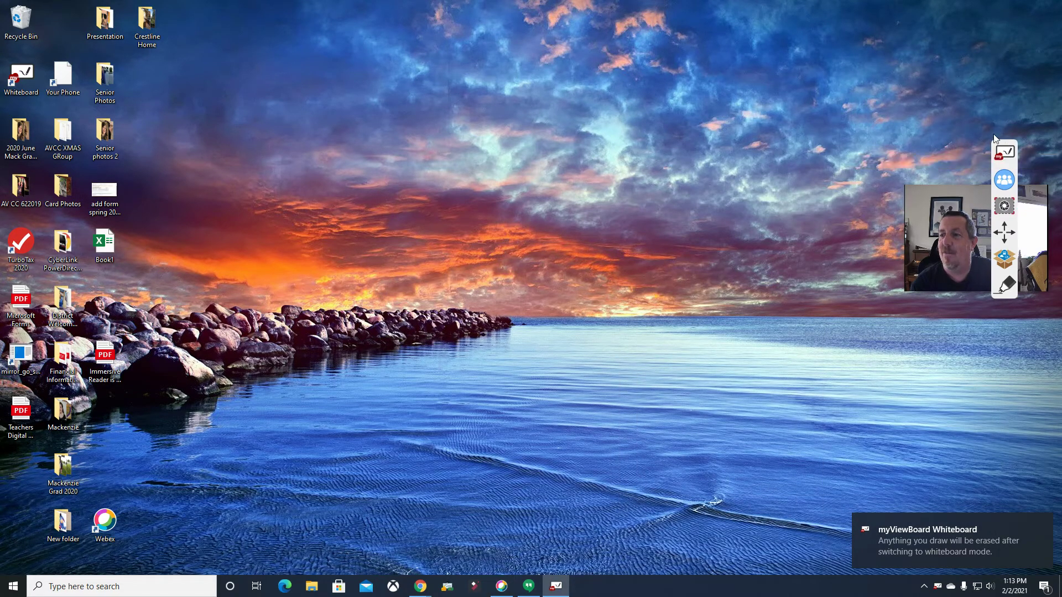
left_click_drag(991, 225, 746, 149)
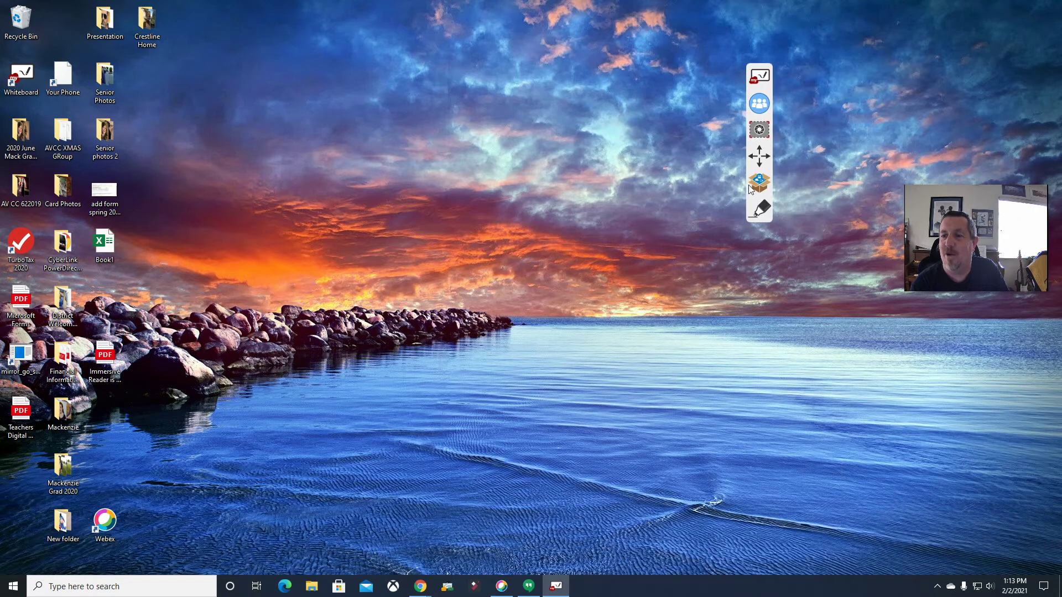
Return to the whiteboard, switch to desktop mode once more and come back to the whiteboard
left_click(759, 75)
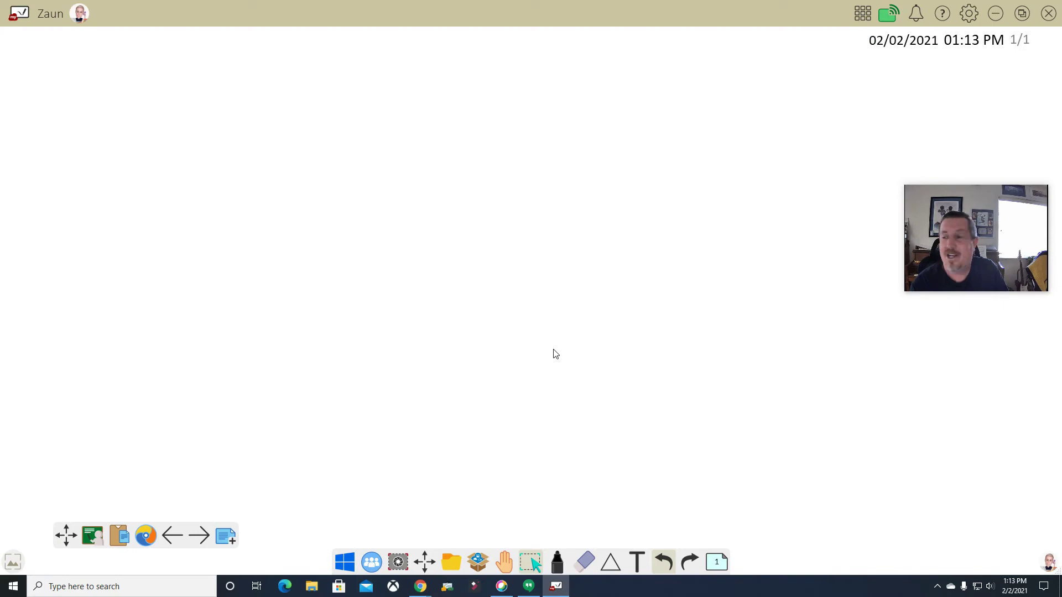
left_click(346, 563)
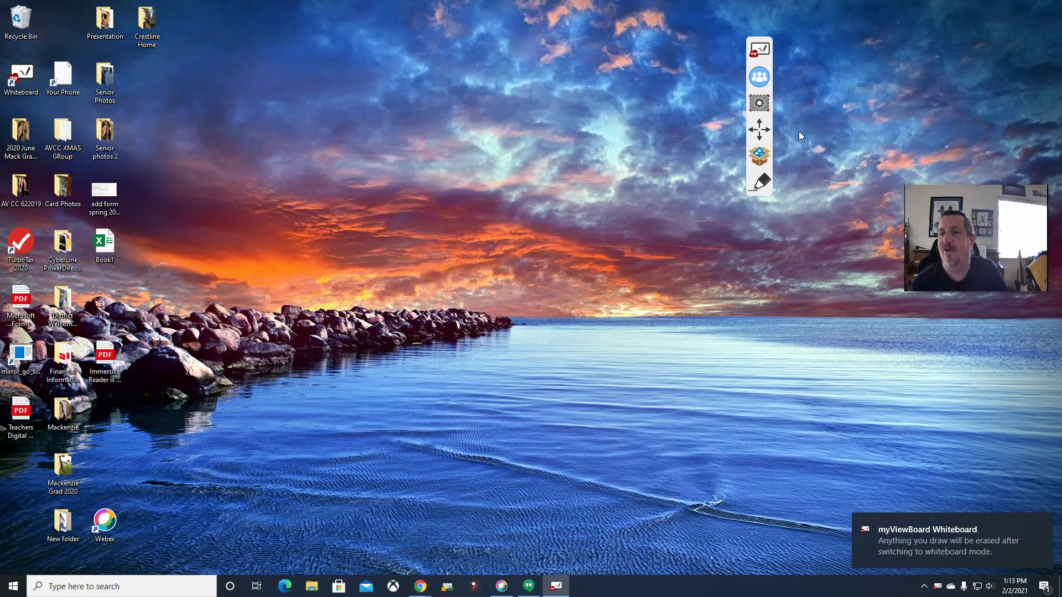
left_click(759, 51)
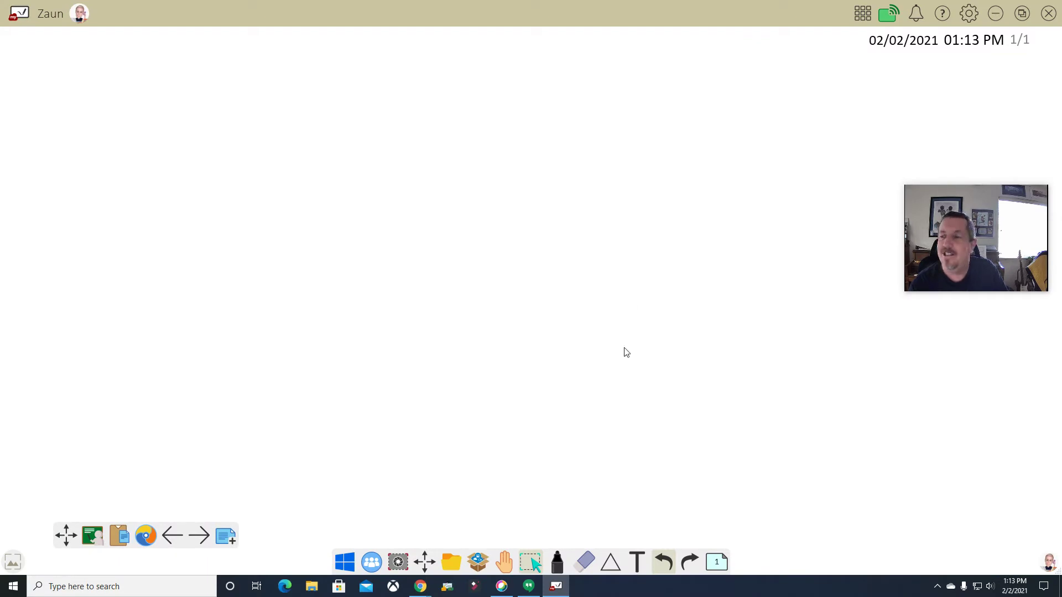
View the wireless presentation details for the whiteboard and dismiss them
left_click(372, 563)
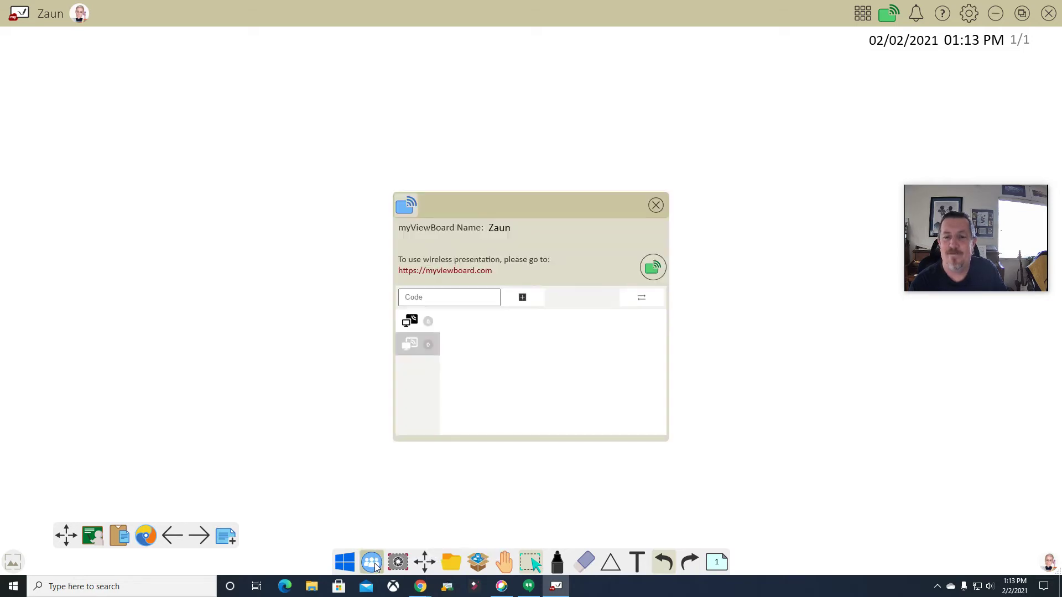
left_click(656, 205)
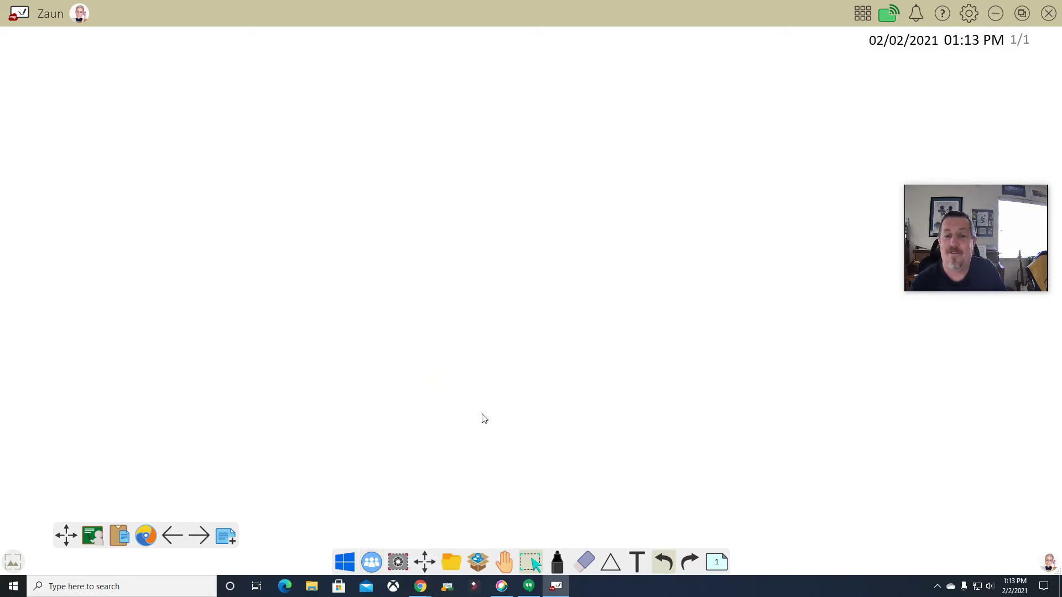
Capture a large rectangular area of the blank page with the screen capture tools
left_click(398, 564)
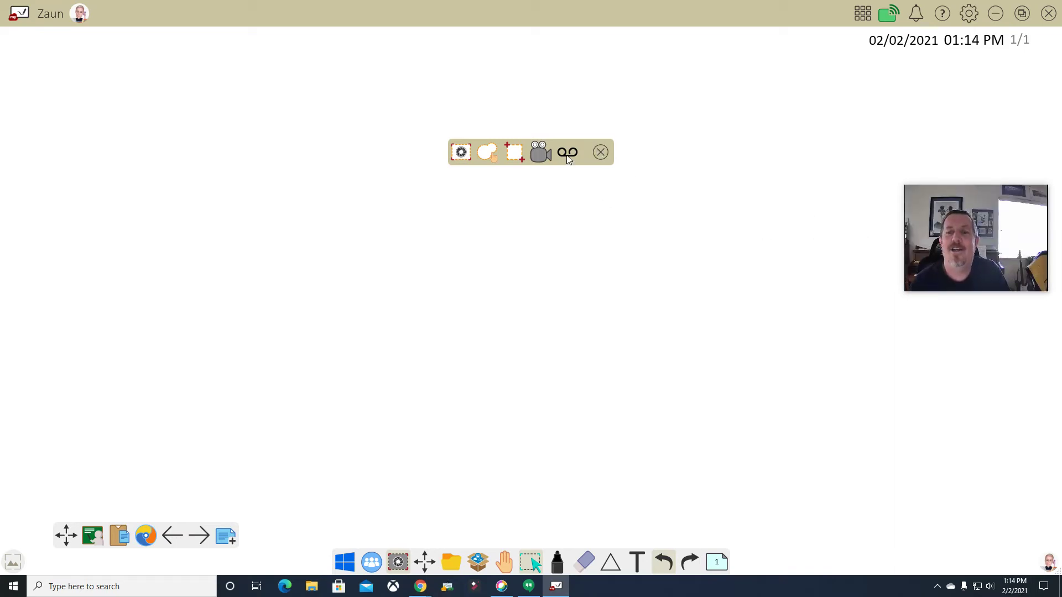
left_click(513, 154)
left_click_drag(284, 90, 725, 400)
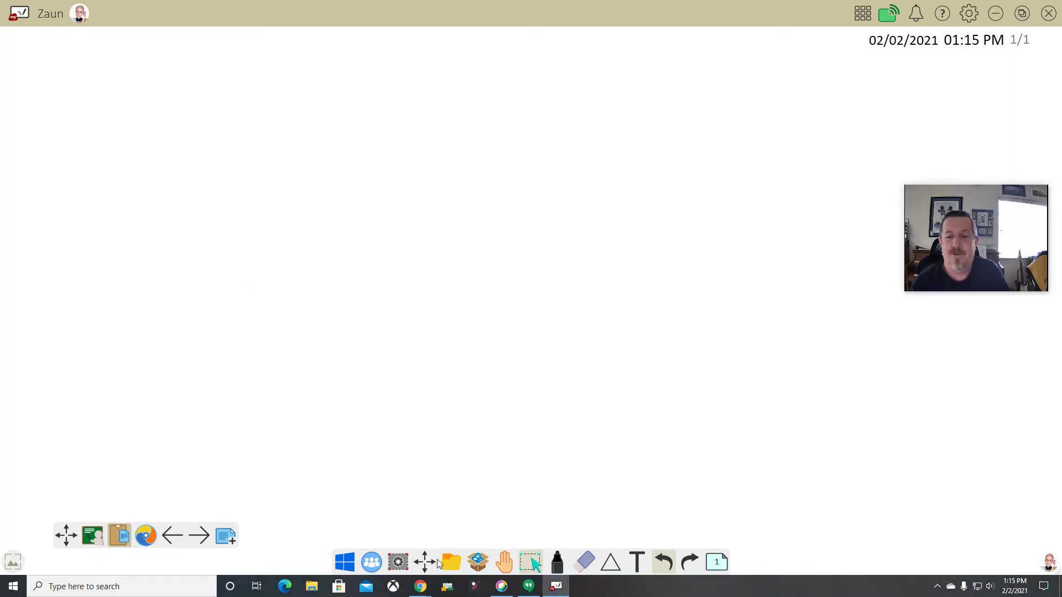
left_click(400, 568)
left_click(400, 568)
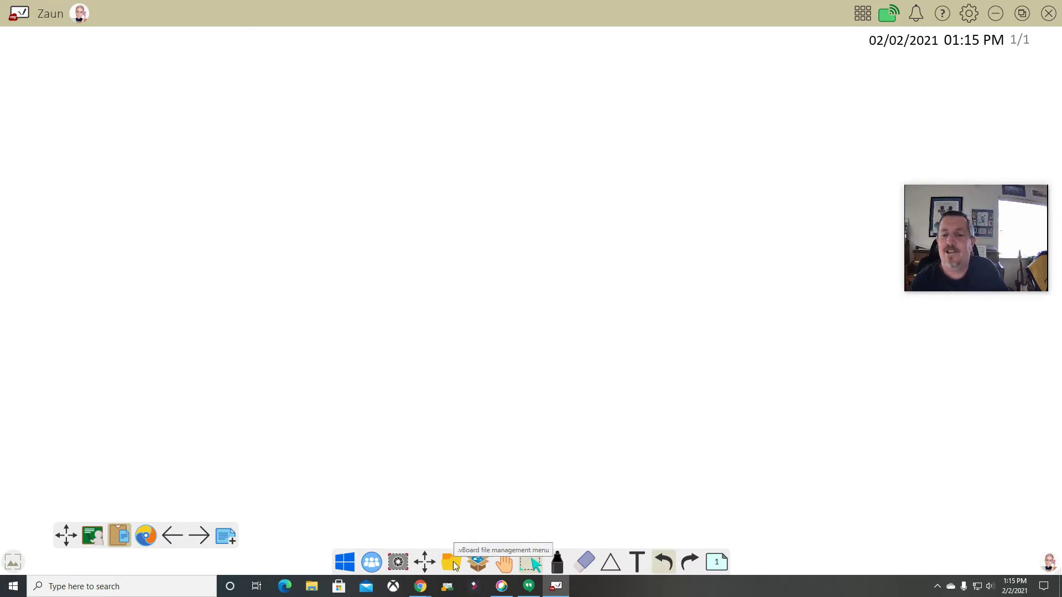
Browse the board's export destinations on the computer and Google Drive, opening the starred EdTech TOSAs folder
left_click(452, 562)
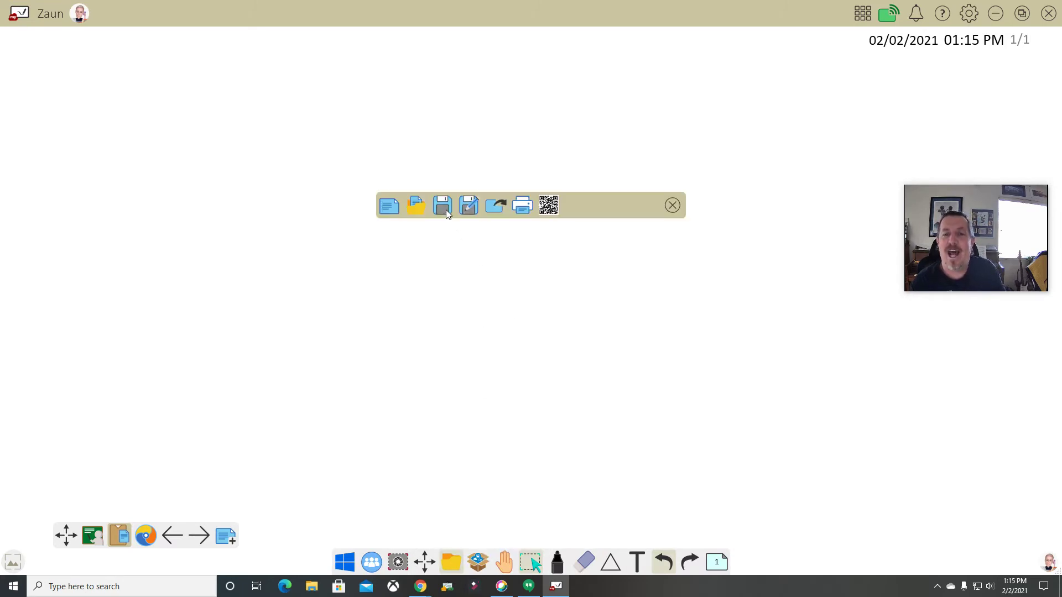
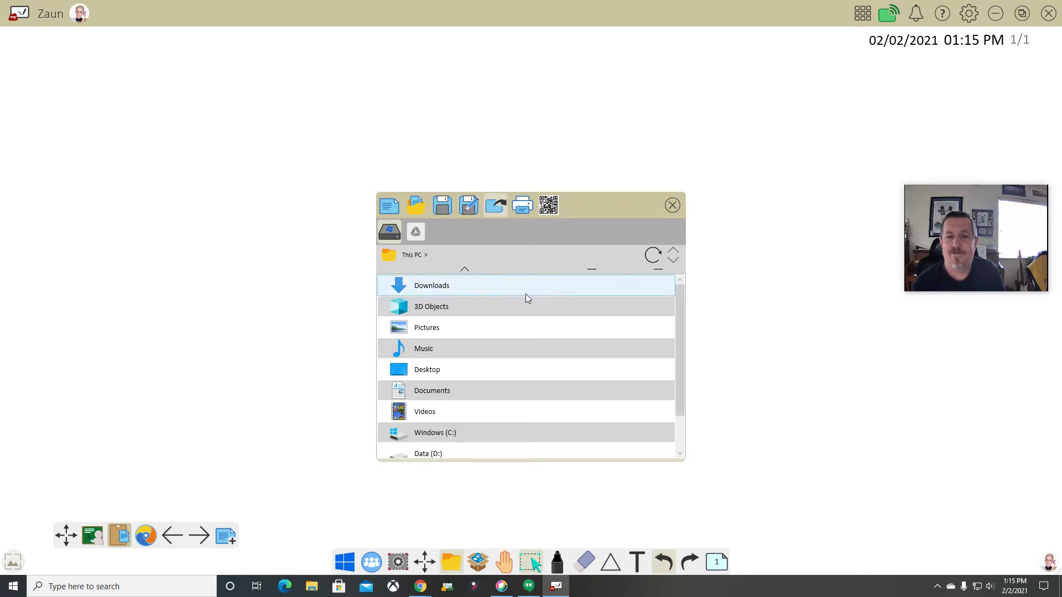
scroll(525, 294, "down", 1)
scroll(526, 294, "up", 1)
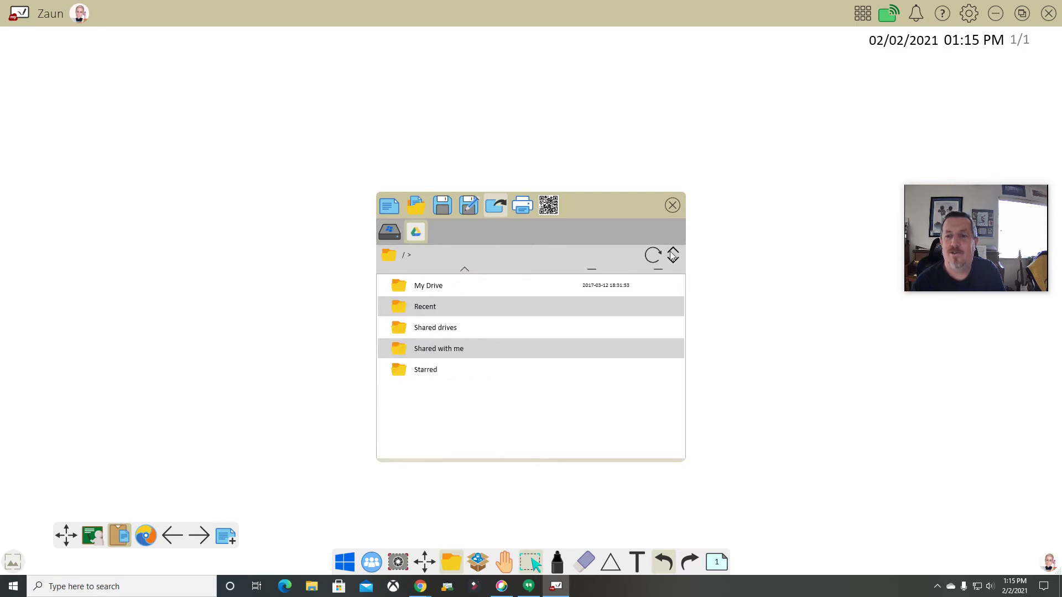
left_click(434, 366)
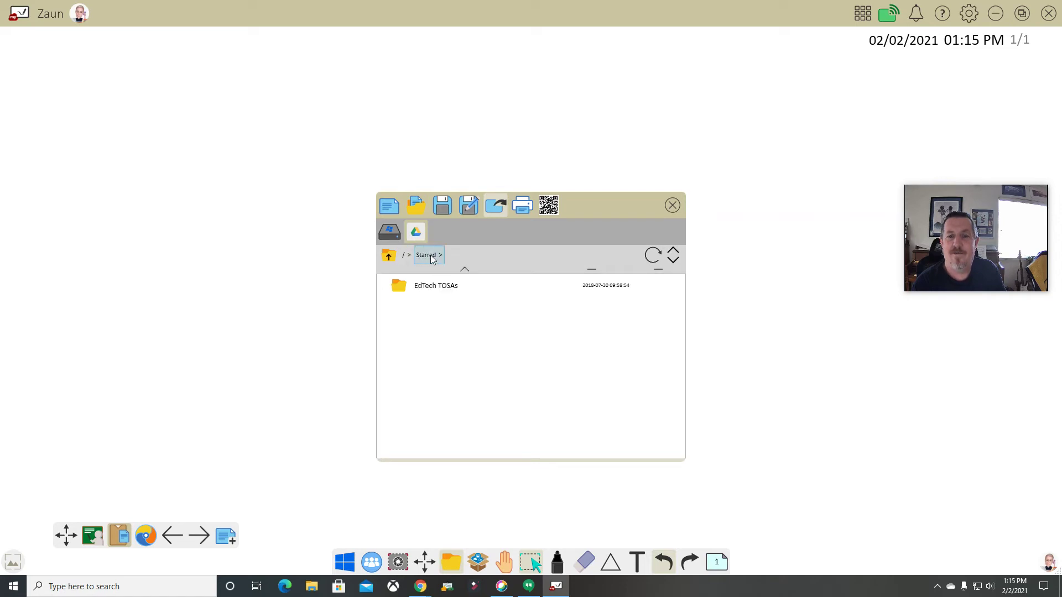
left_click(440, 290)
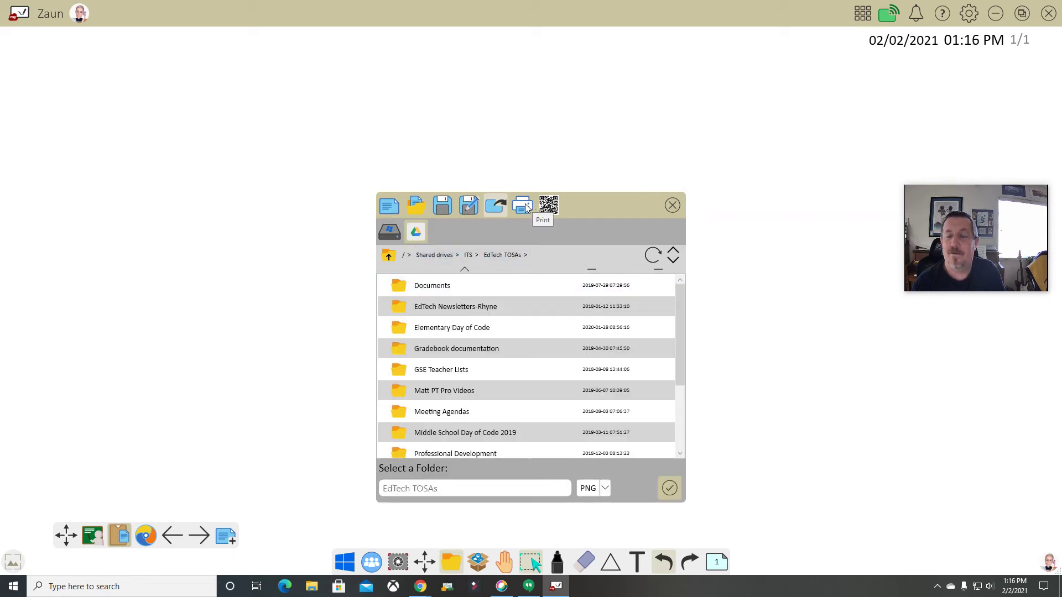
Share the current board with a QR code and close the displayed code
left_click(548, 206)
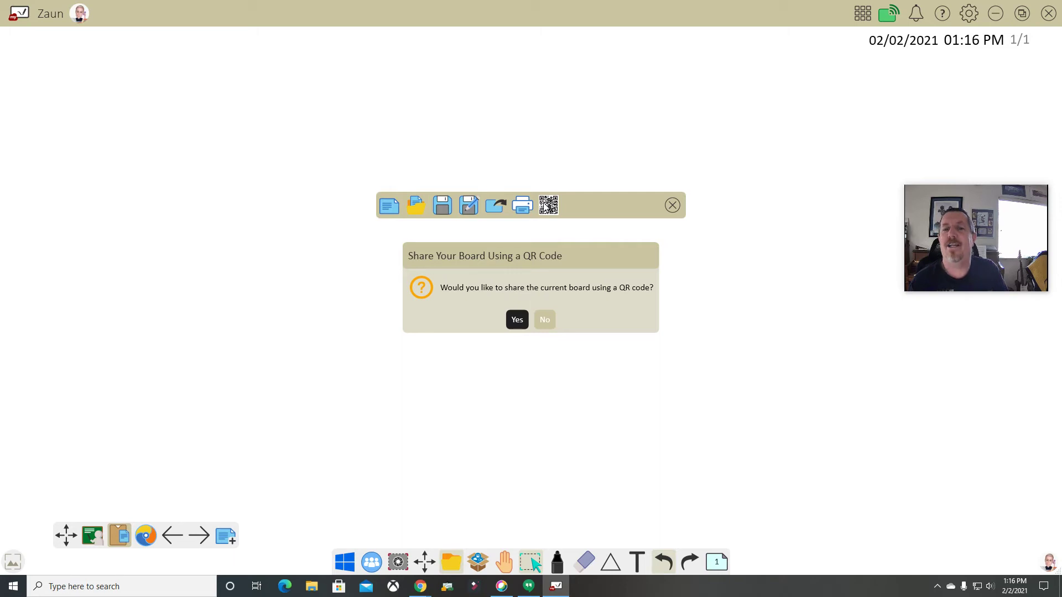
left_click(520, 318)
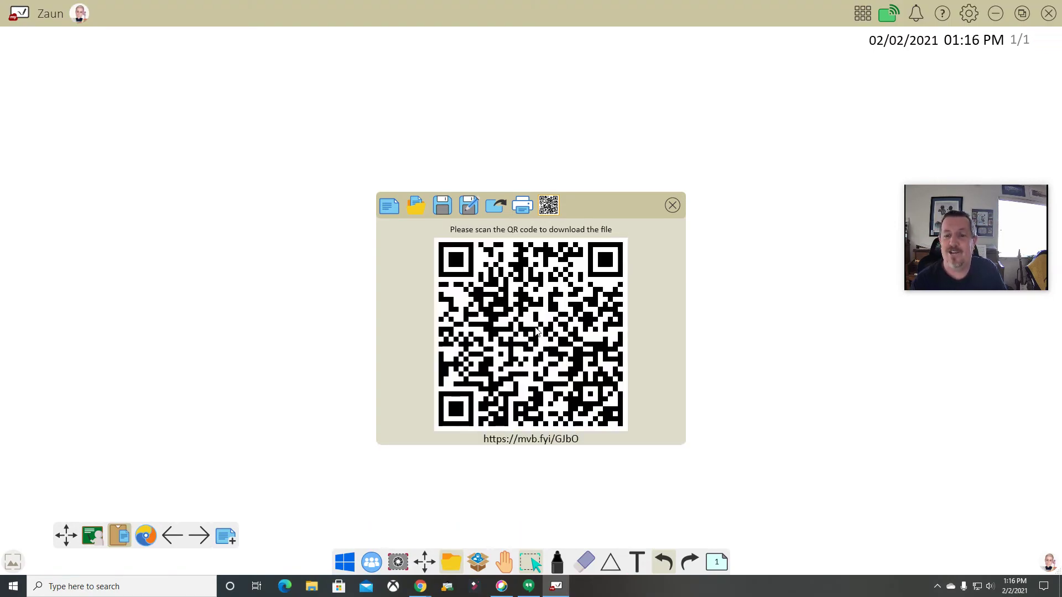
left_click(671, 205)
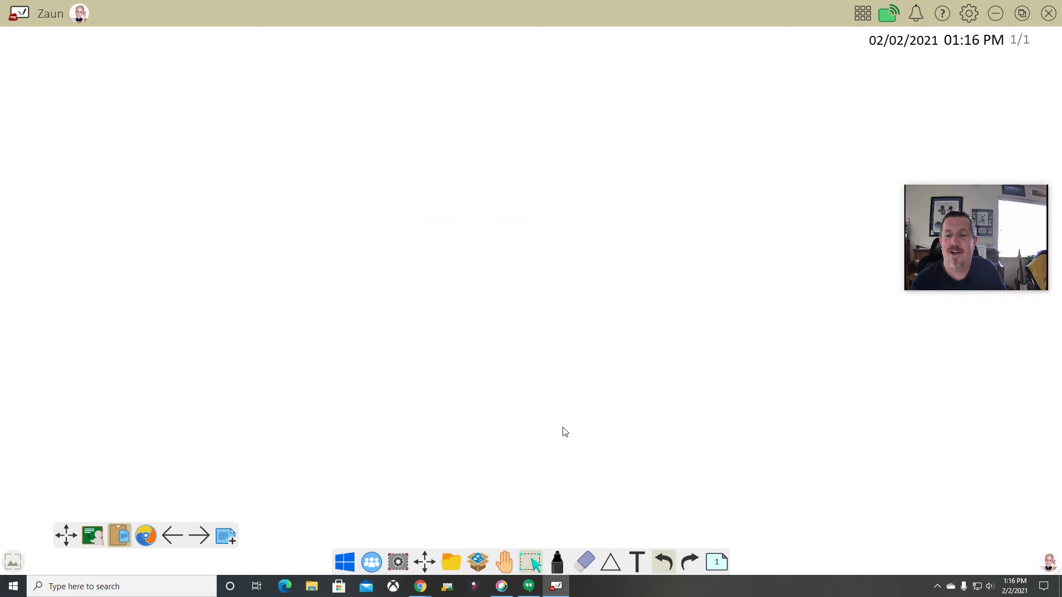
Browse to the Desktop folder for saving the board and set the export format to JPG
left_click(453, 563)
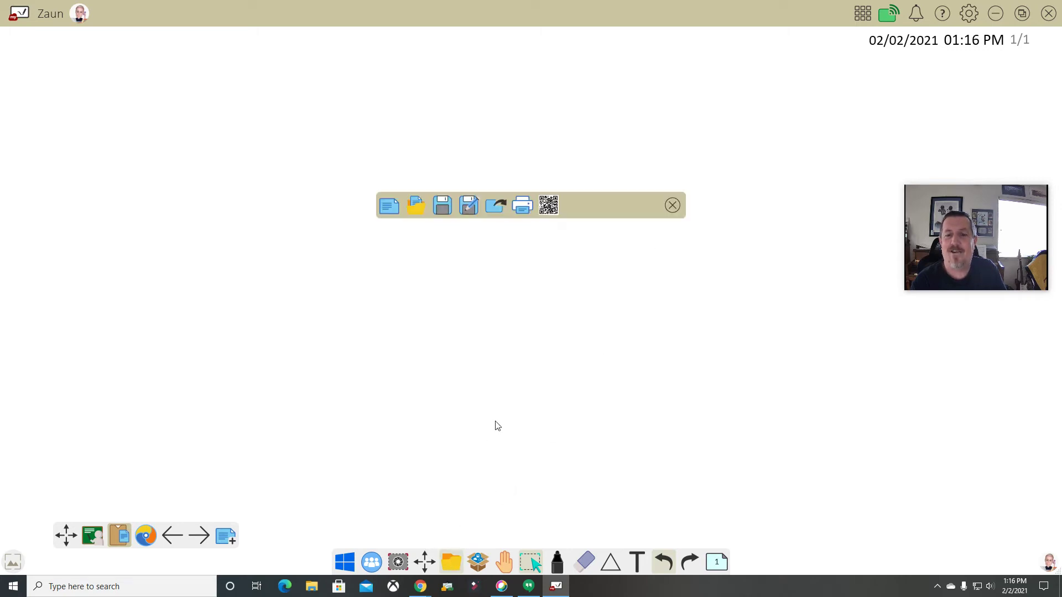
left_click(440, 209)
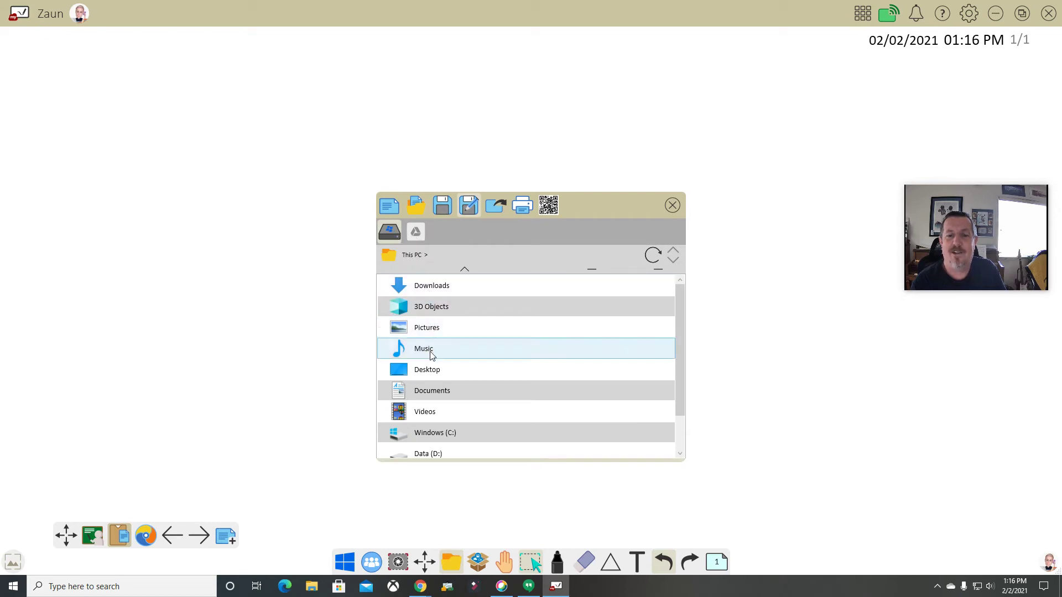
left_click(433, 370)
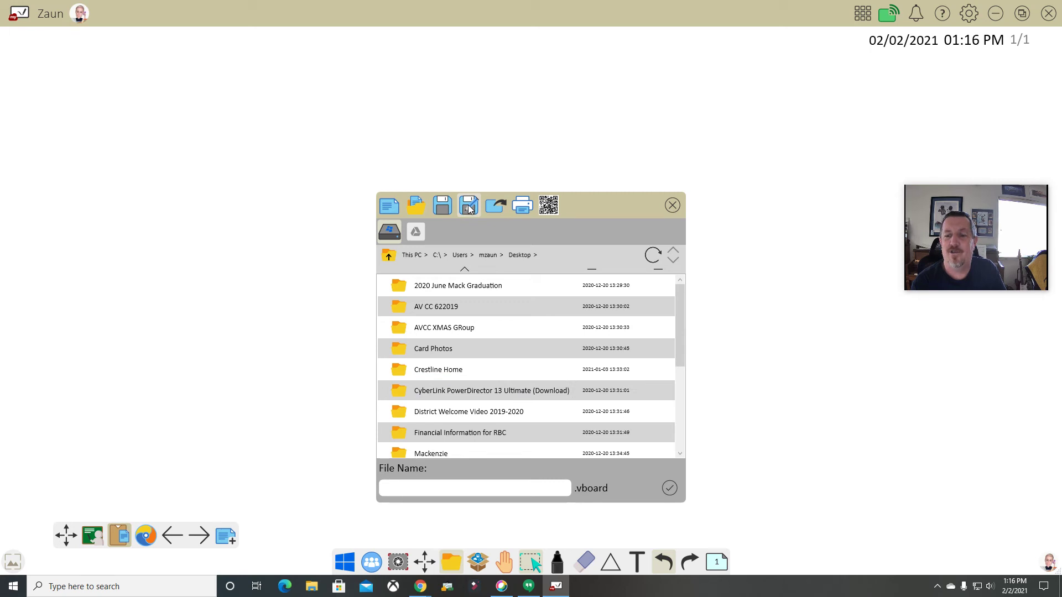
left_click(496, 205)
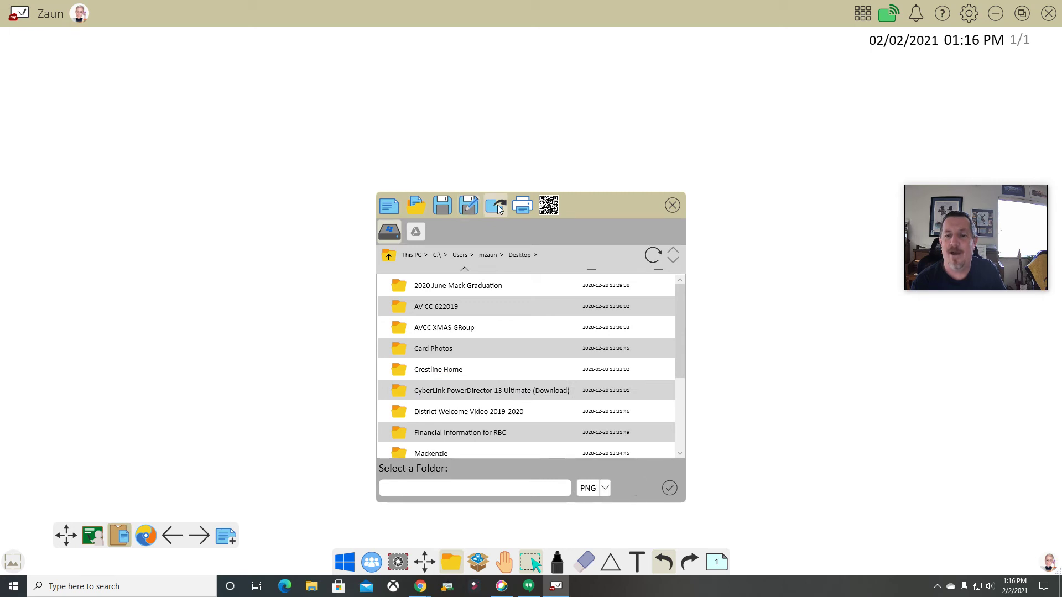
left_click(604, 489)
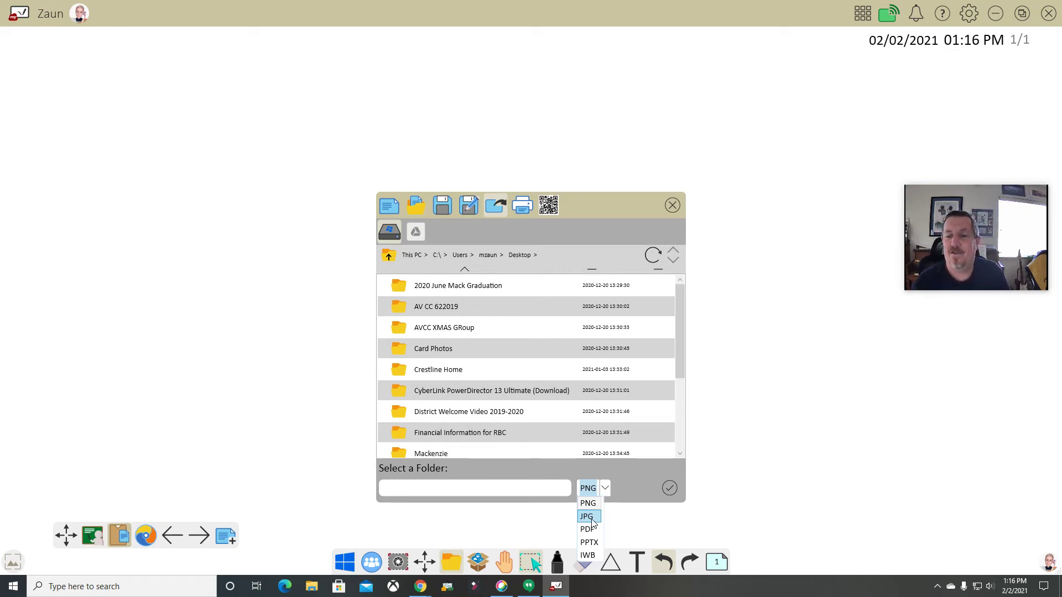
left_click(591, 519)
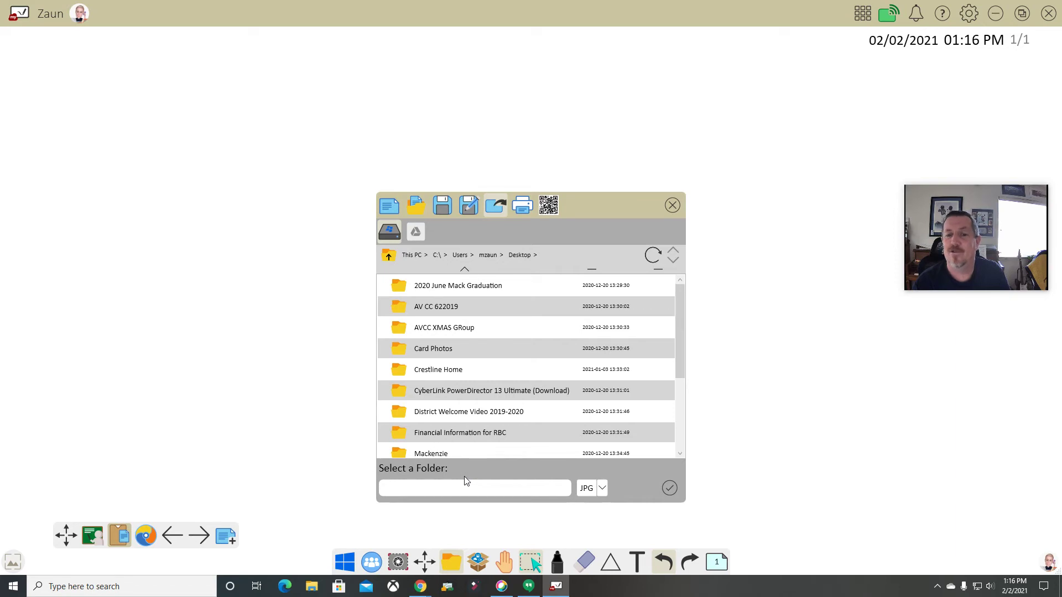
scroll(525, 318, "down", 3)
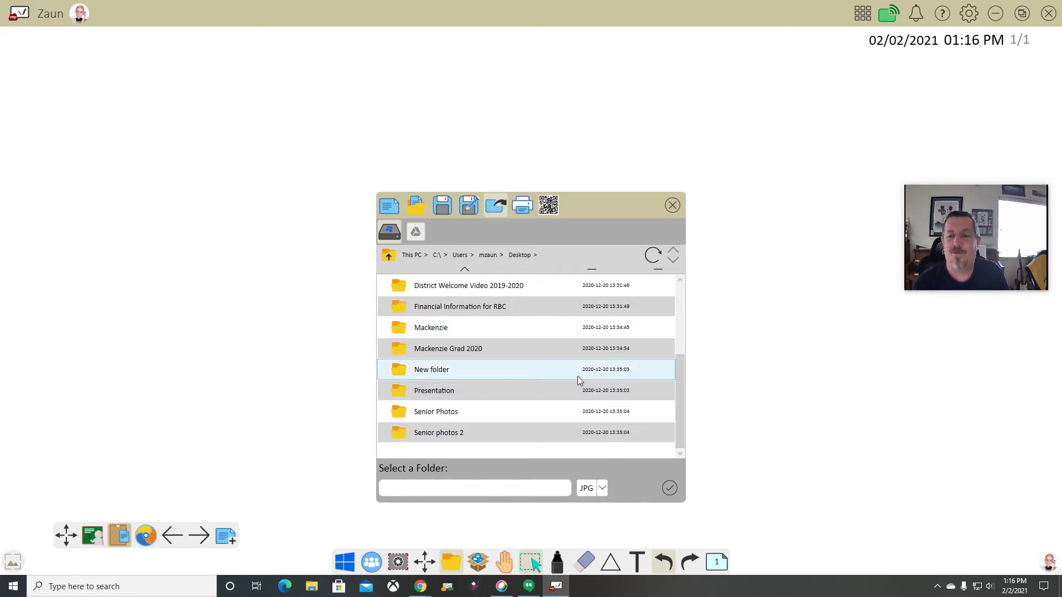
Compare the Save As locations on Google Drive and the computer with the export options, and cancel an attempt to open another board
left_click(469, 206)
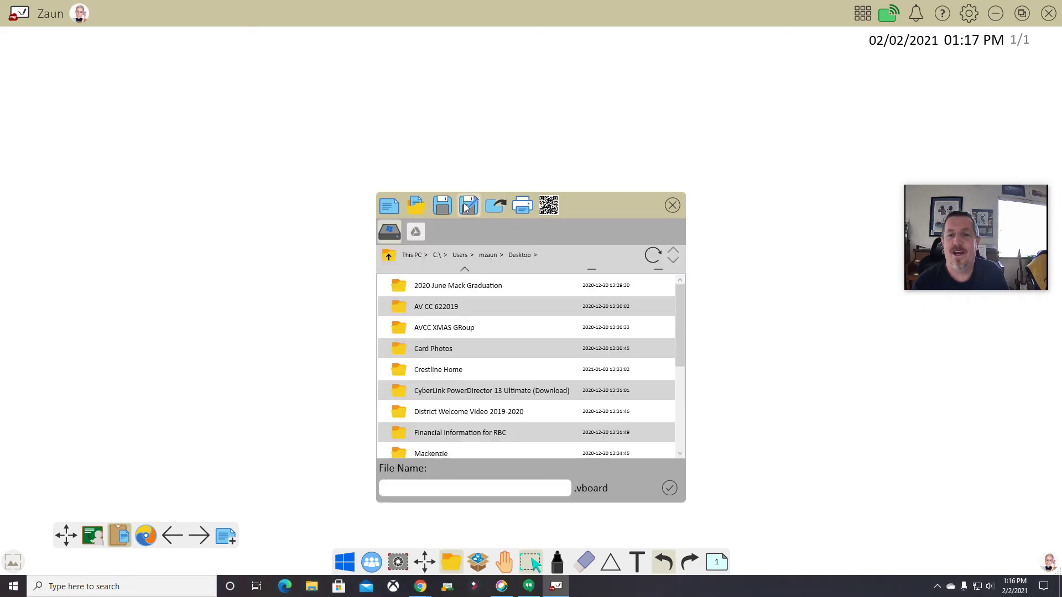
left_click(412, 236)
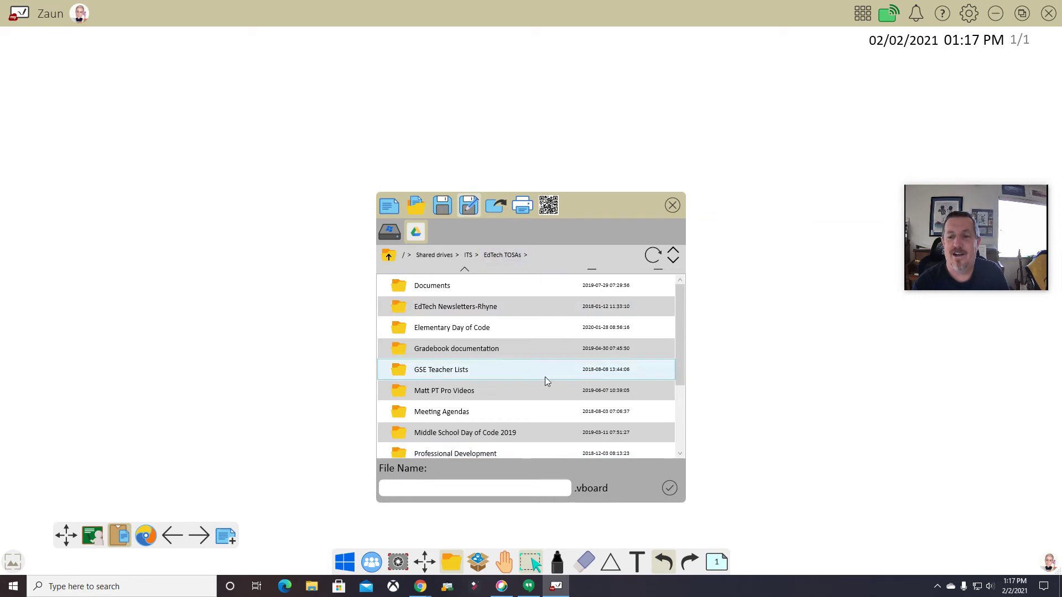
left_click(496, 205)
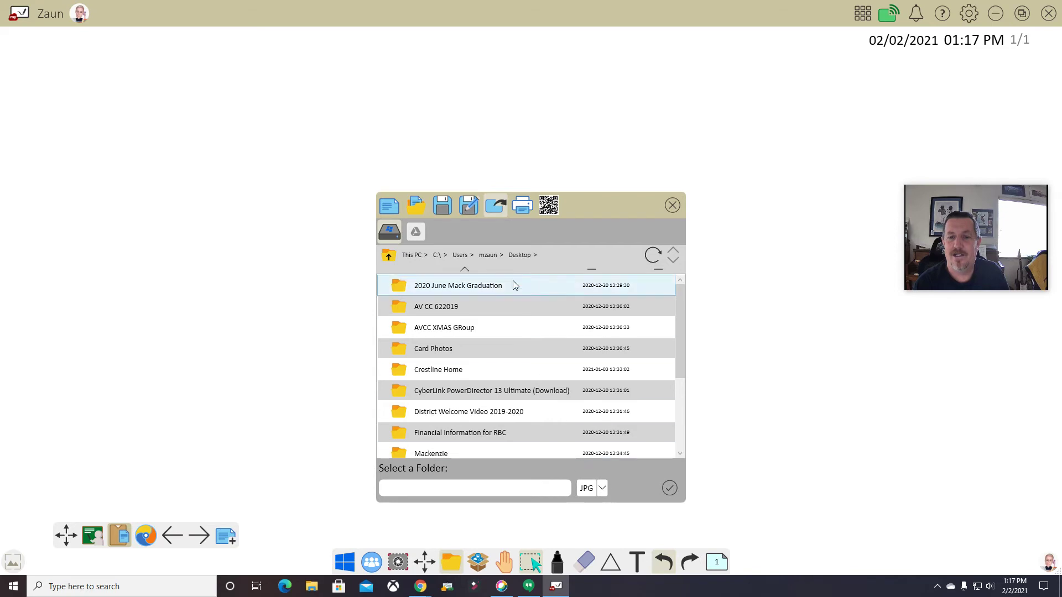
left_click(469, 206)
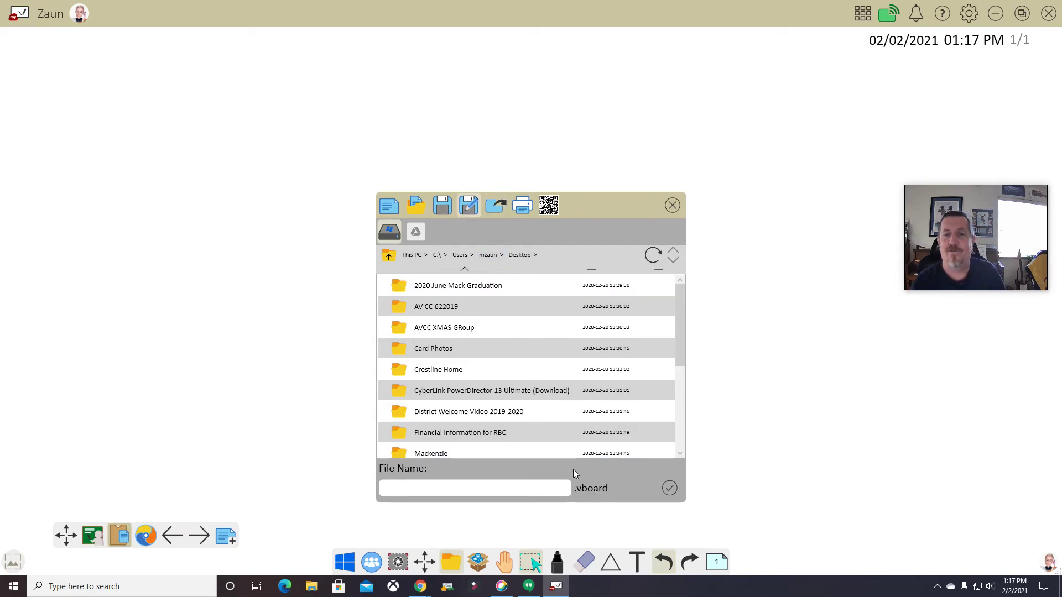
left_click(417, 206)
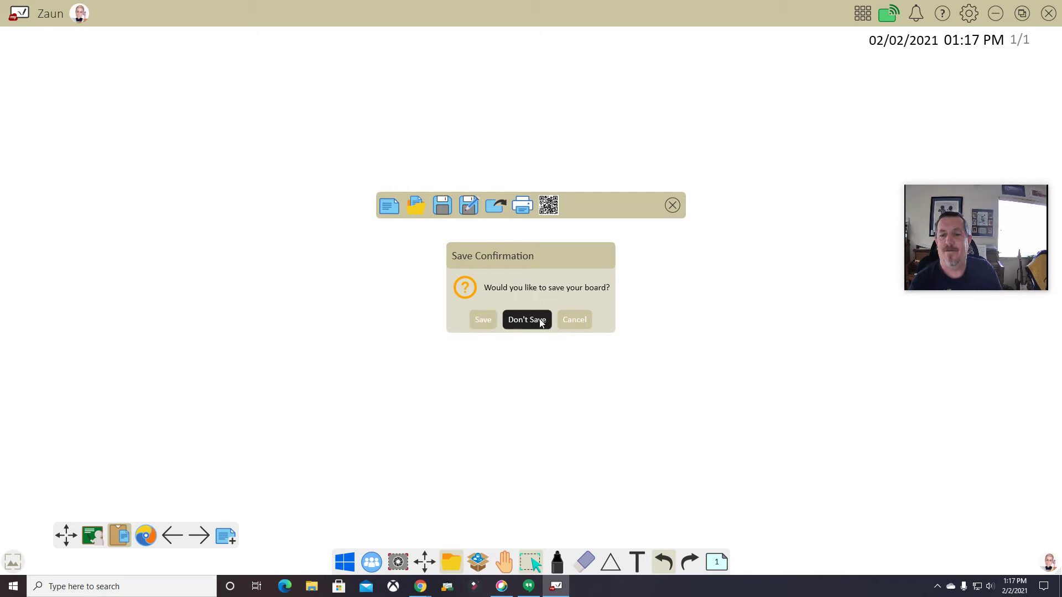
left_click(574, 321)
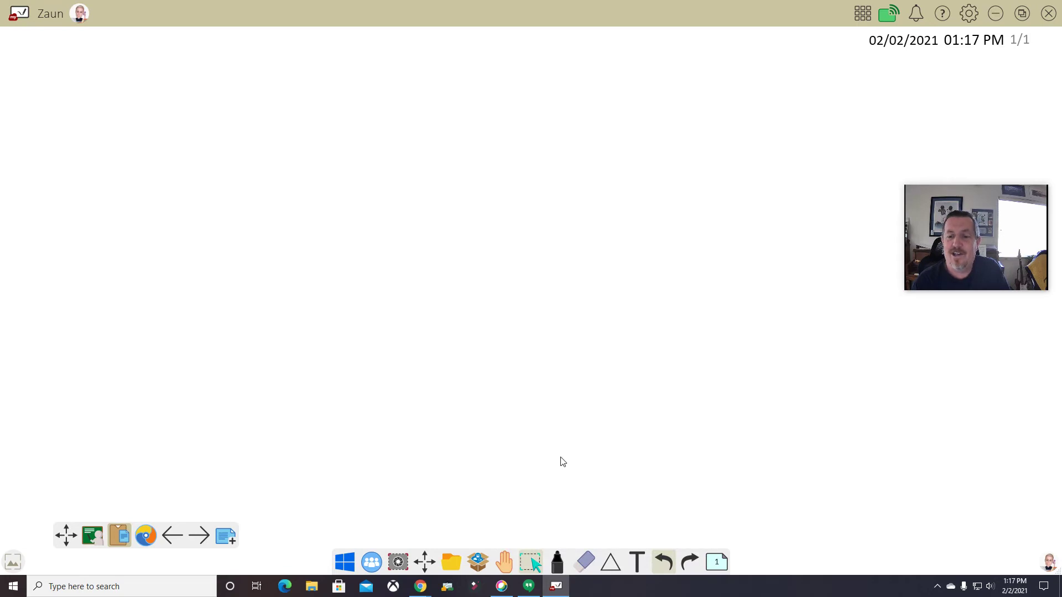
Activate the pen tool and display its Marker settings with the colour, size and opacity options
left_click(556, 562)
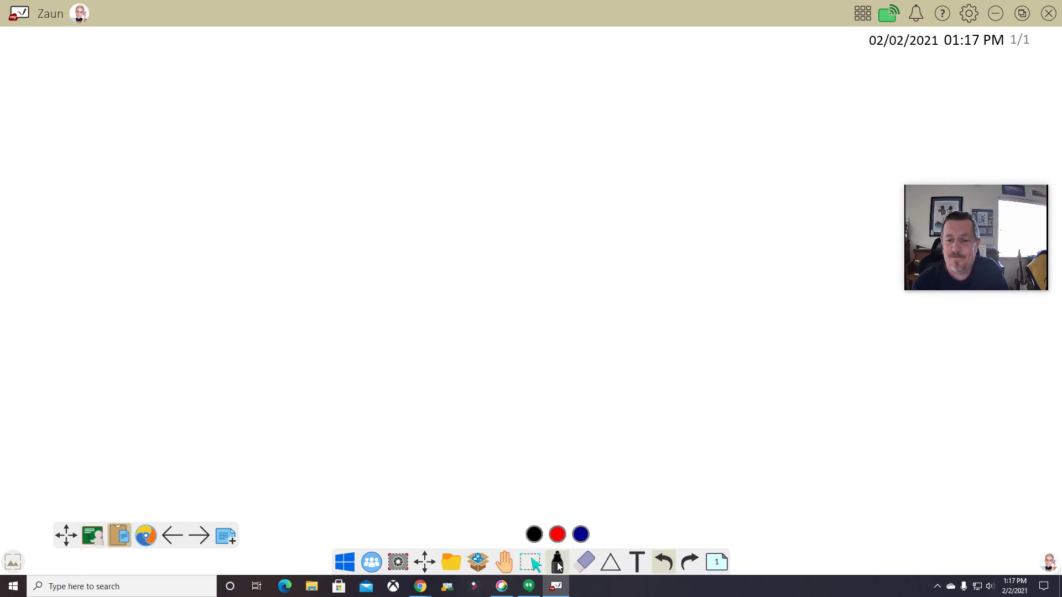
left_click(556, 563)
left_click(557, 562)
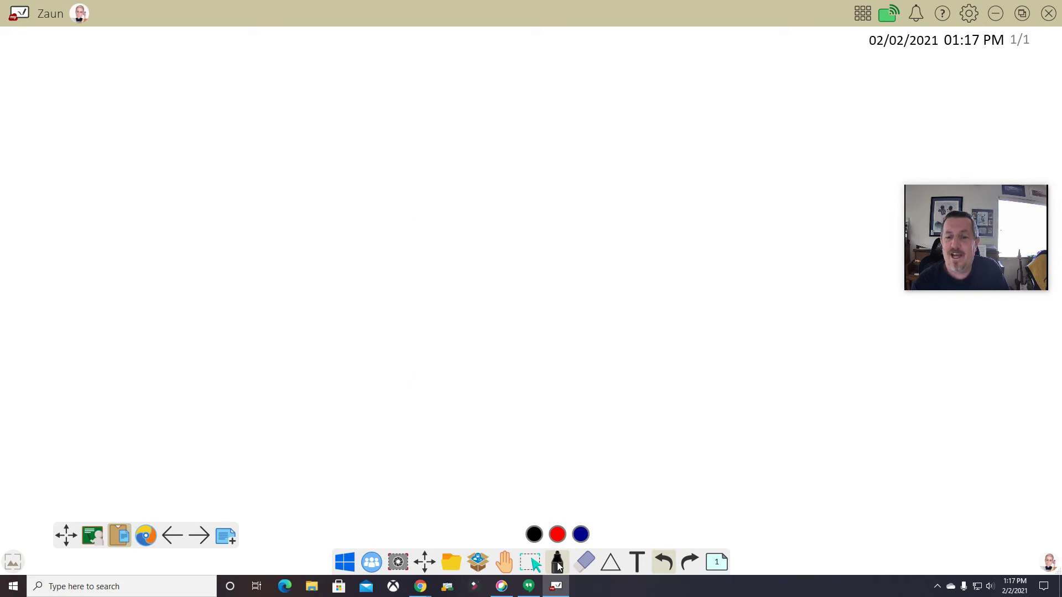
left_click(557, 563)
left_click(558, 563)
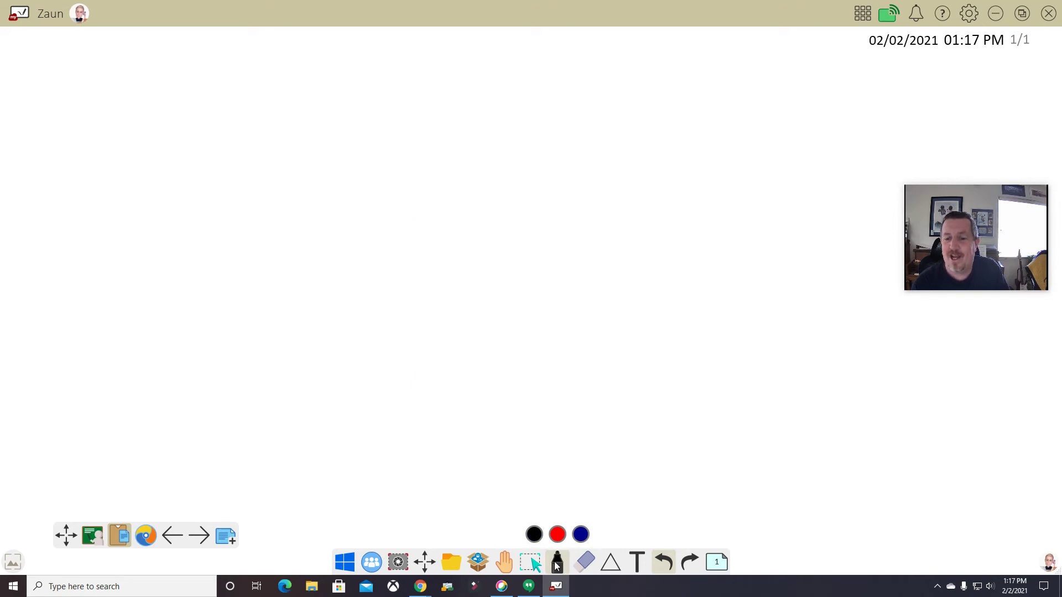
left_click(557, 562)
left_click(556, 563)
left_click(557, 563)
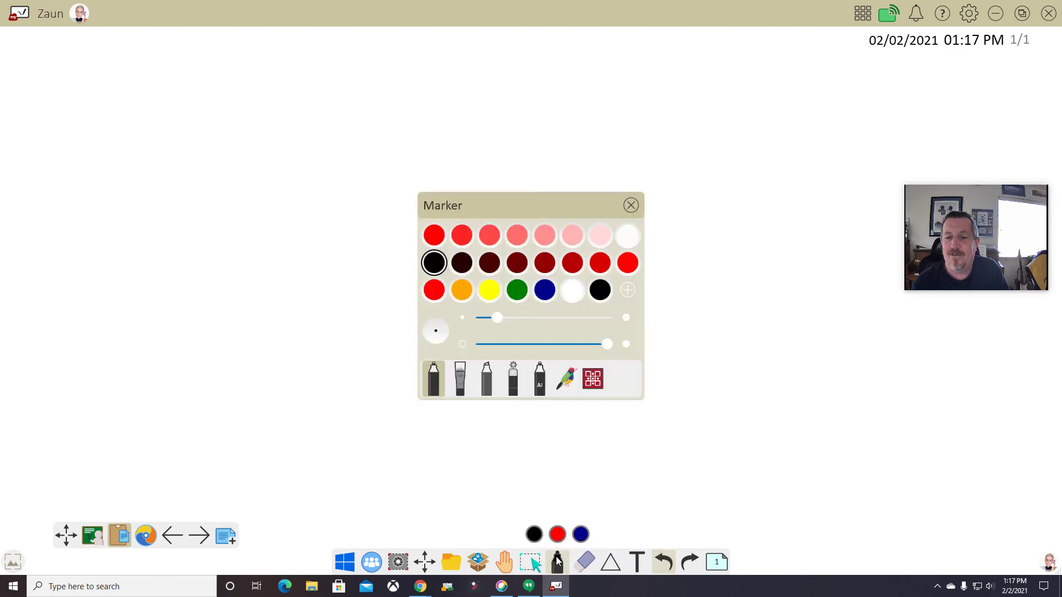
Look through the Highlighter, Laser Pen and AI Pen types, and return to the pen settings
left_click(455, 383)
left_click(482, 373)
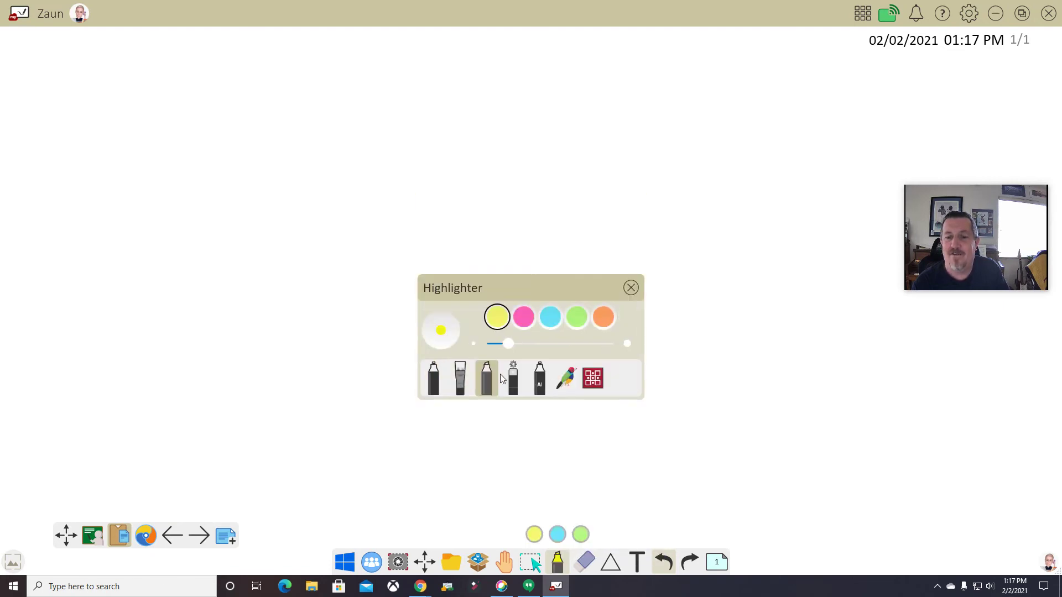
left_click(513, 374)
left_click(537, 376)
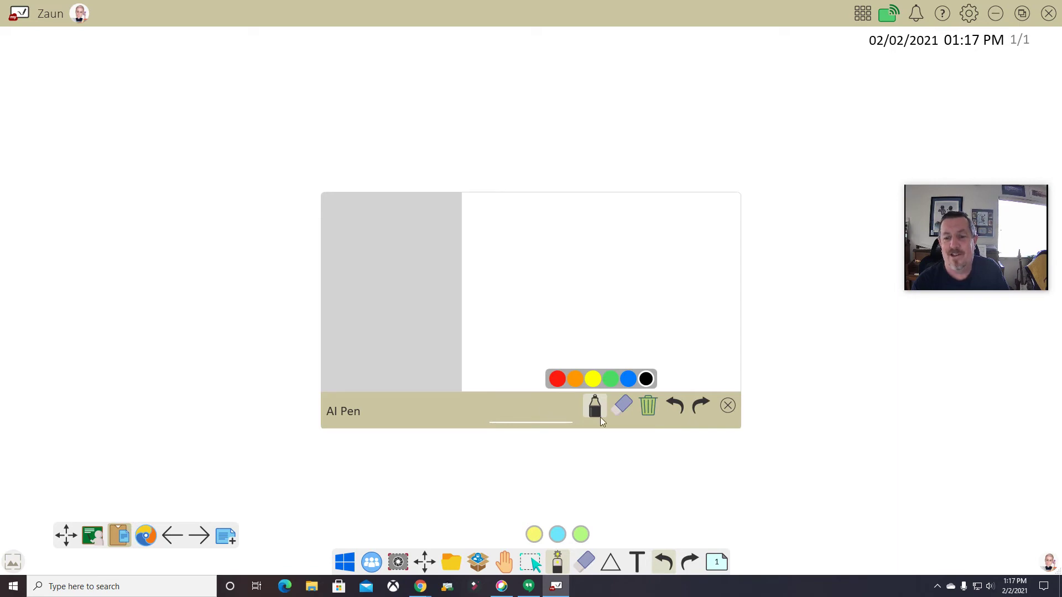
left_click(725, 407)
left_click(557, 562)
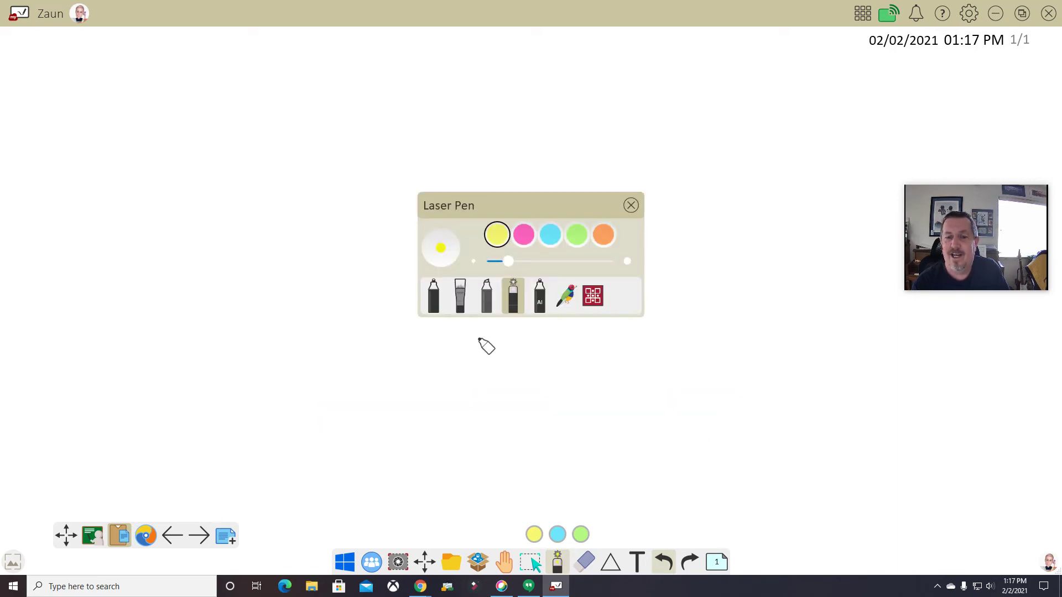
Write the equation 3x + 4 = 12 by hand across the upper part of the page with the black marker
left_click(433, 295)
left_click(534, 533)
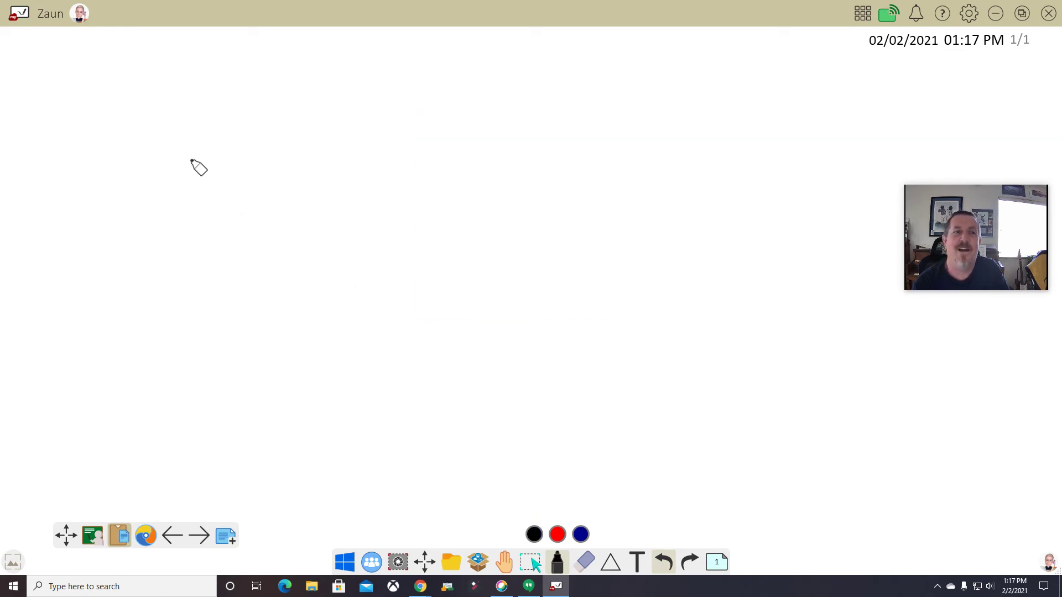
mouse_move(241, 143)
left_mouse_down()
mouse_move(256, 145)
mouse_move(270, 193)
mouse_move(222, 243)
left_mouse_up()
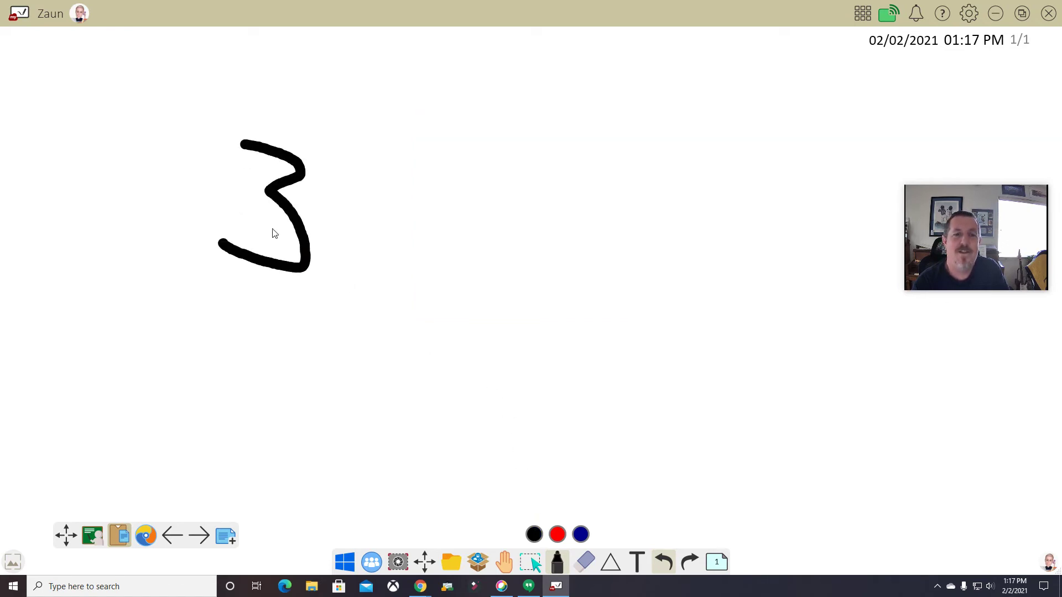
left_click_drag(320, 200, 375, 277)
left_click_drag(375, 212, 325, 279)
left_click_drag(421, 185, 424, 260)
left_click_drag(398, 224, 447, 220)
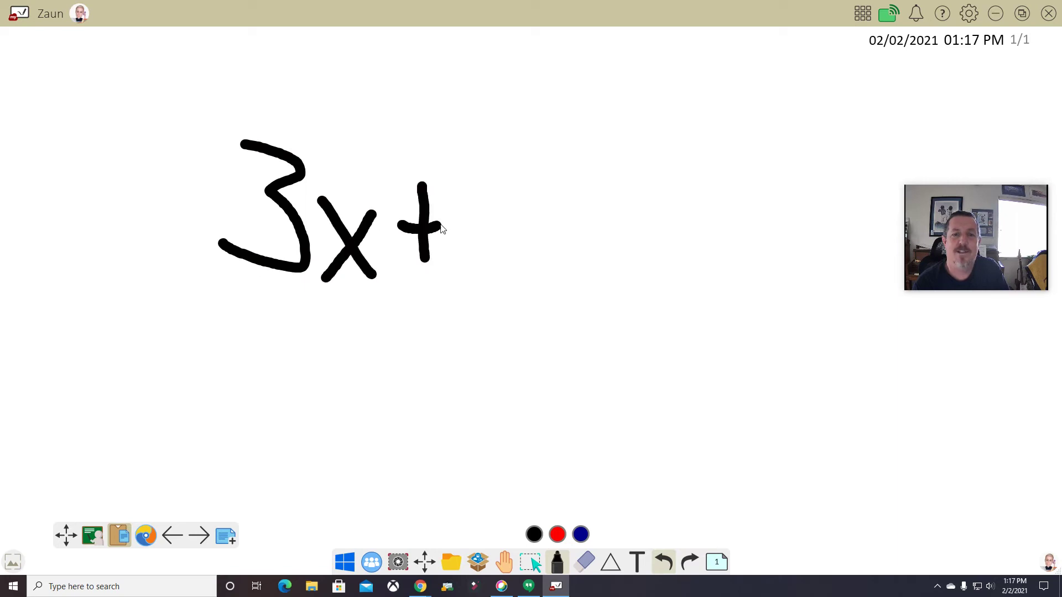
mouse_move(461, 176)
left_mouse_down()
mouse_move(469, 218)
mouse_move(511, 205)
mouse_move(506, 265)
left_mouse_up()
left_click_drag(539, 203, 600, 202)
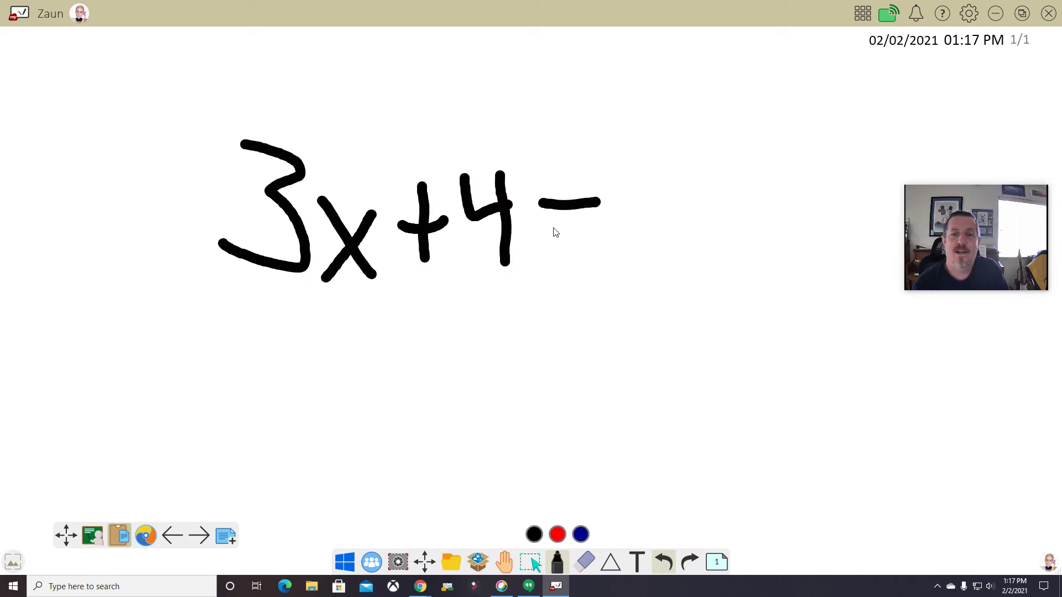
left_click_drag(551, 228, 629, 233)
left_click_drag(685, 166, 691, 224)
mouse_move(717, 154)
left_mouse_down()
mouse_move(736, 203)
mouse_move(785, 247)
left_mouse_up()
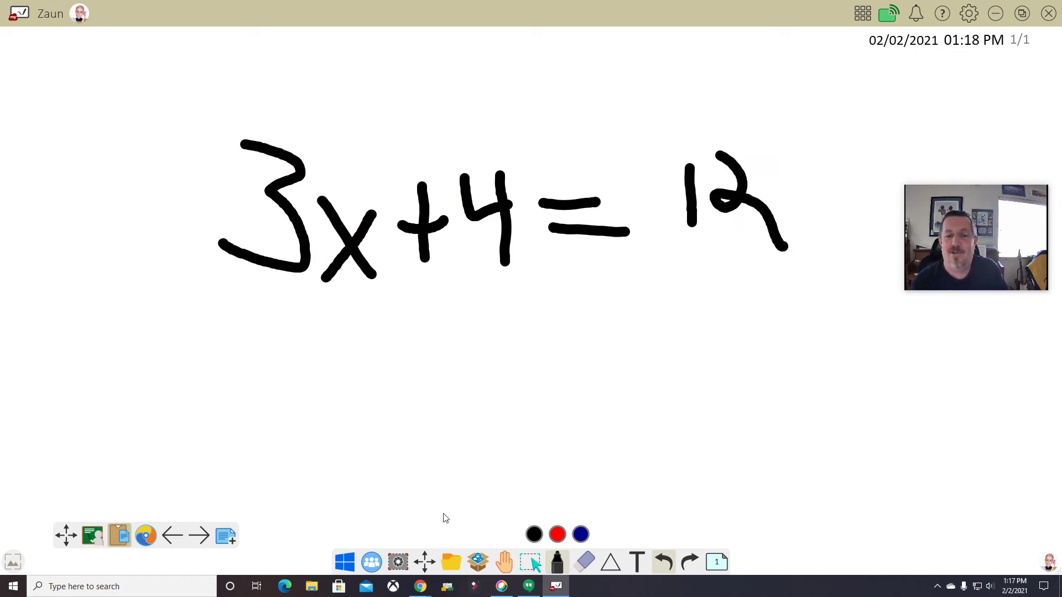
Pan the board with the hand tool to move the handwritten equation out of sight and back into view
left_click(504, 561)
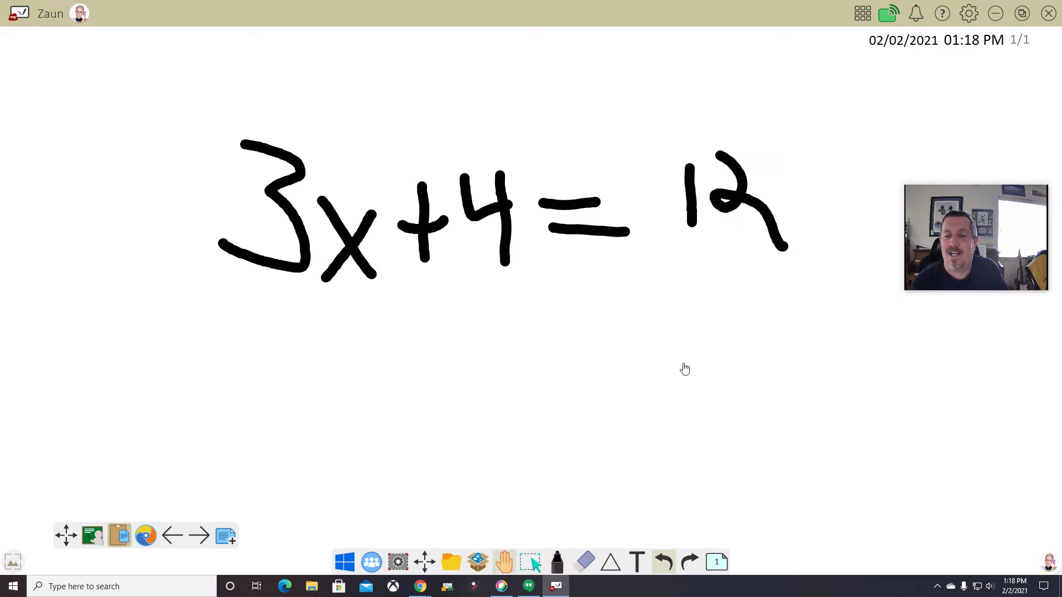
mouse_move(684, 367)
left_mouse_down()
mouse_move(460, 389)
mouse_move(886, 398)
mouse_move(222, 384)
mouse_move(3, 332)
left_mouse_up()
left_click_drag(367, 336, 47, 383)
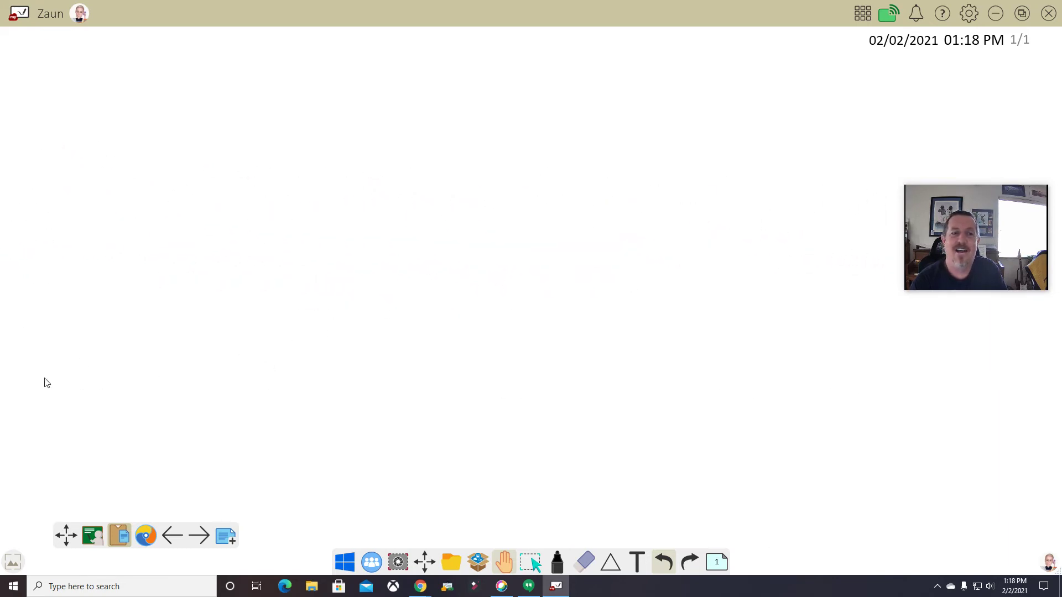
left_click_drag(83, 342, 680, 369)
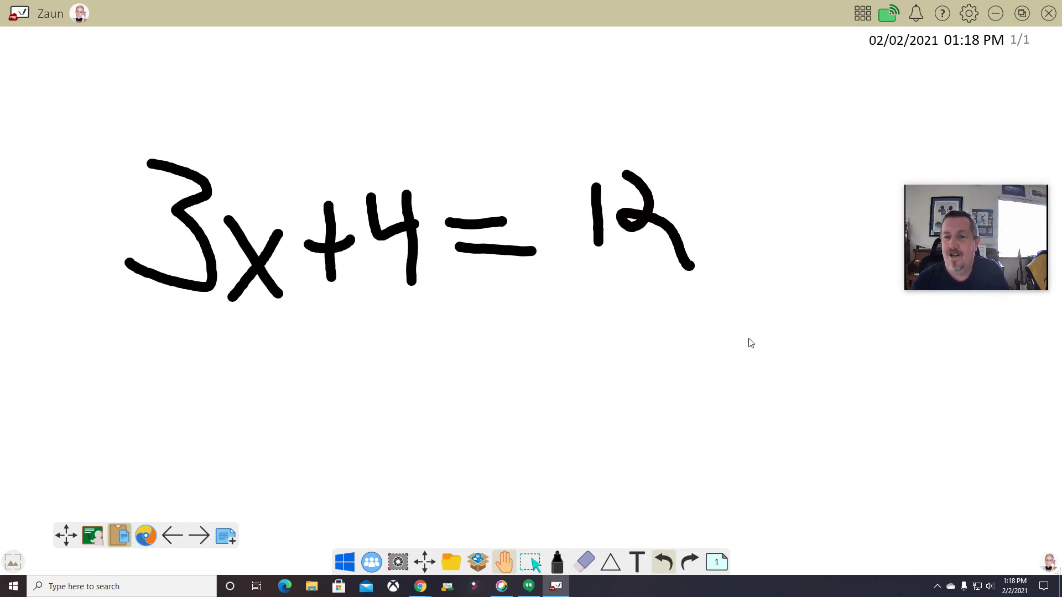
left_click_drag(737, 396, 671, 381)
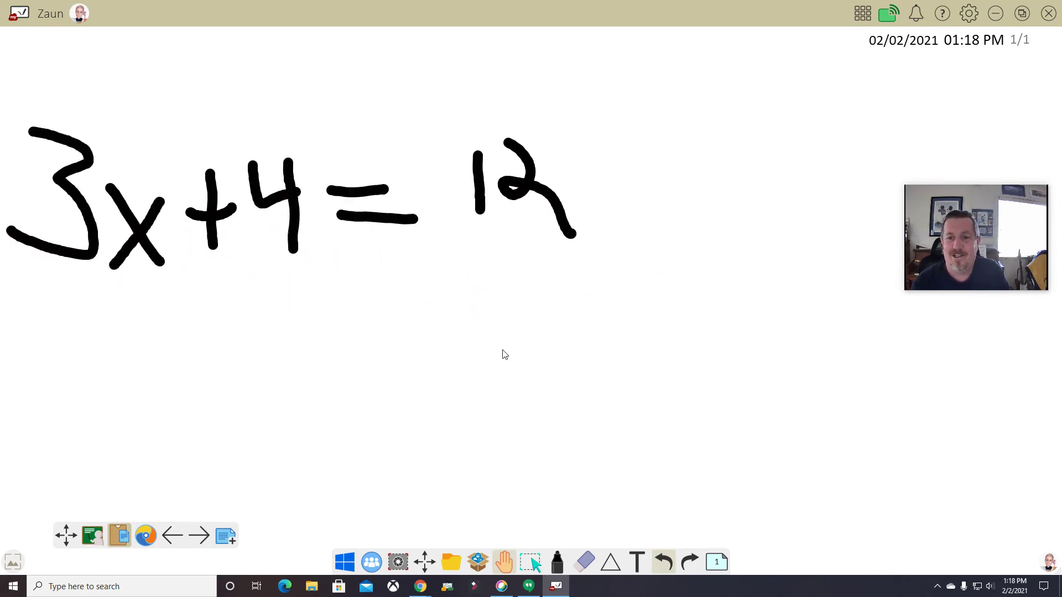
left_click_drag(504, 354, 539, 316)
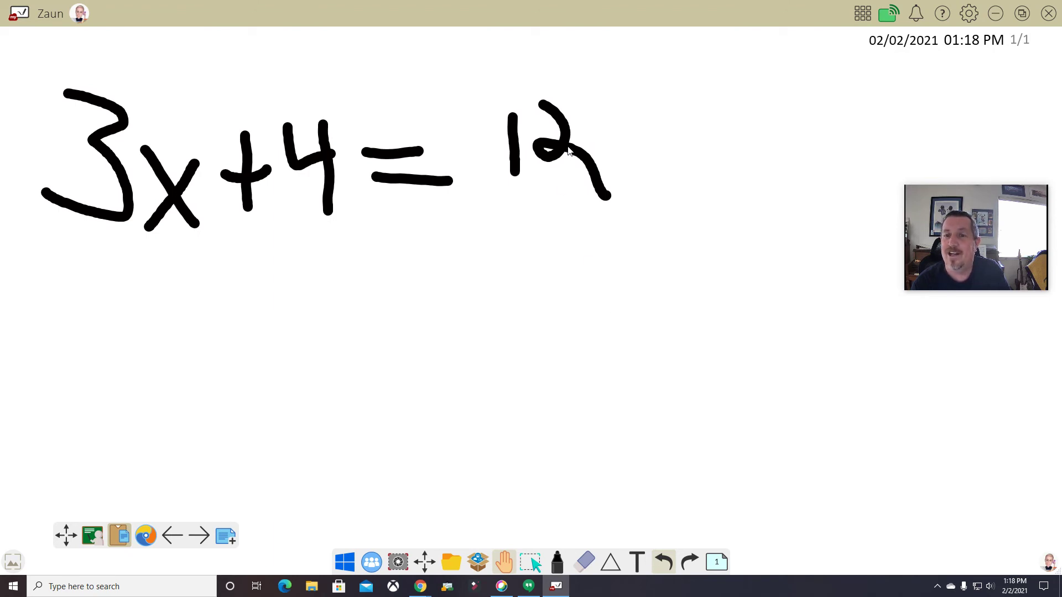
left_click_drag(630, 104, 696, 198)
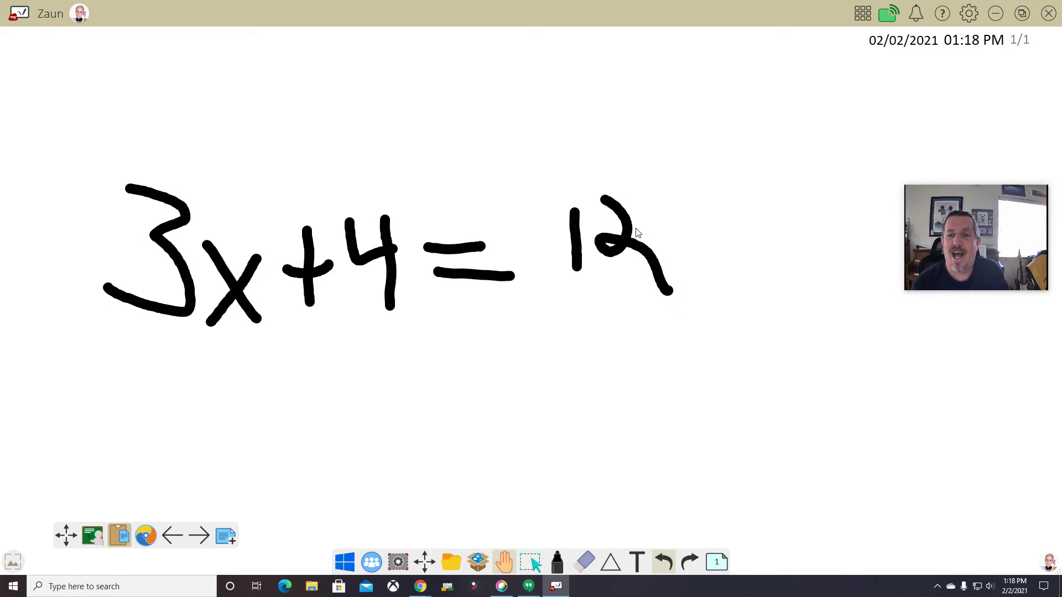
Select part of the handwritten equation with the selection tool, shift it slightly, and clear the selection
left_click(536, 558)
mouse_move(706, 210)
left_mouse_down()
mouse_move(380, 325)
mouse_move(277, 348)
left_mouse_up()
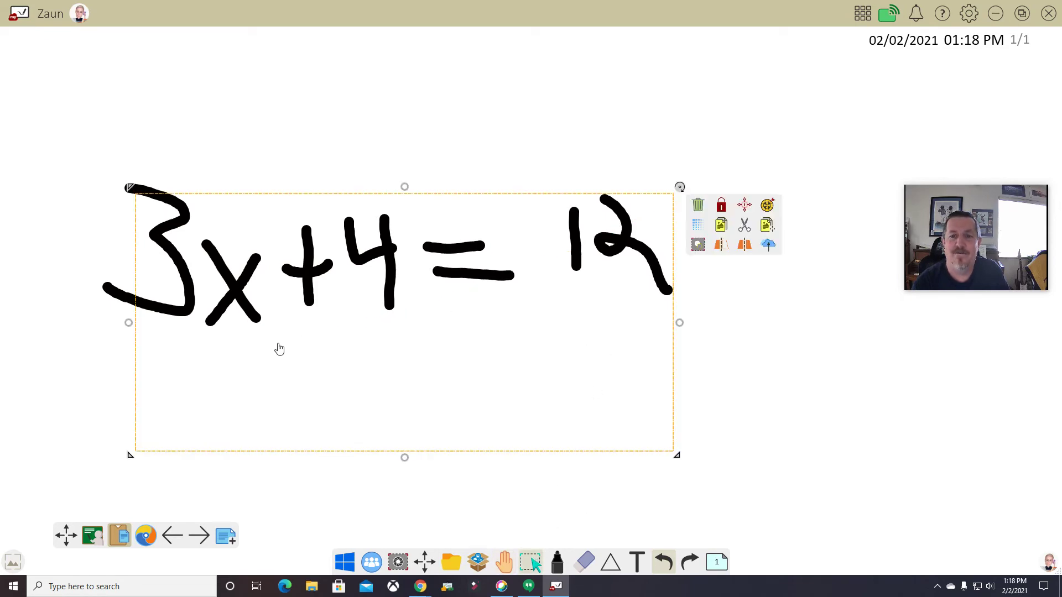
left_click(445, 370)
mouse_move(445, 370)
left_mouse_down()
mouse_move(386, 367)
mouse_move(509, 372)
mouse_move(438, 372)
mouse_move(613, 304)
left_mouse_up()
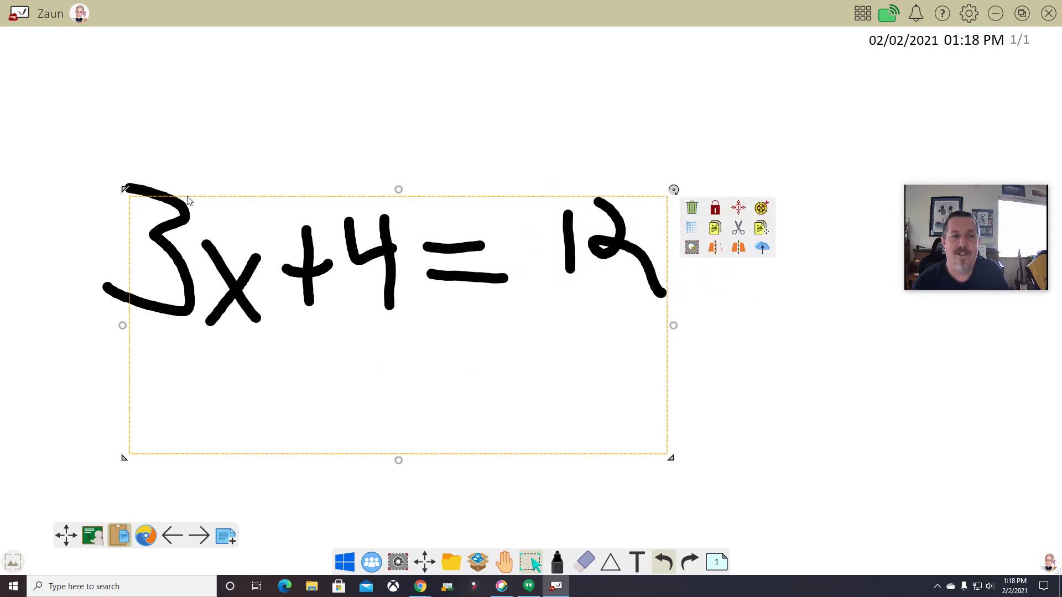
left_click(707, 331)
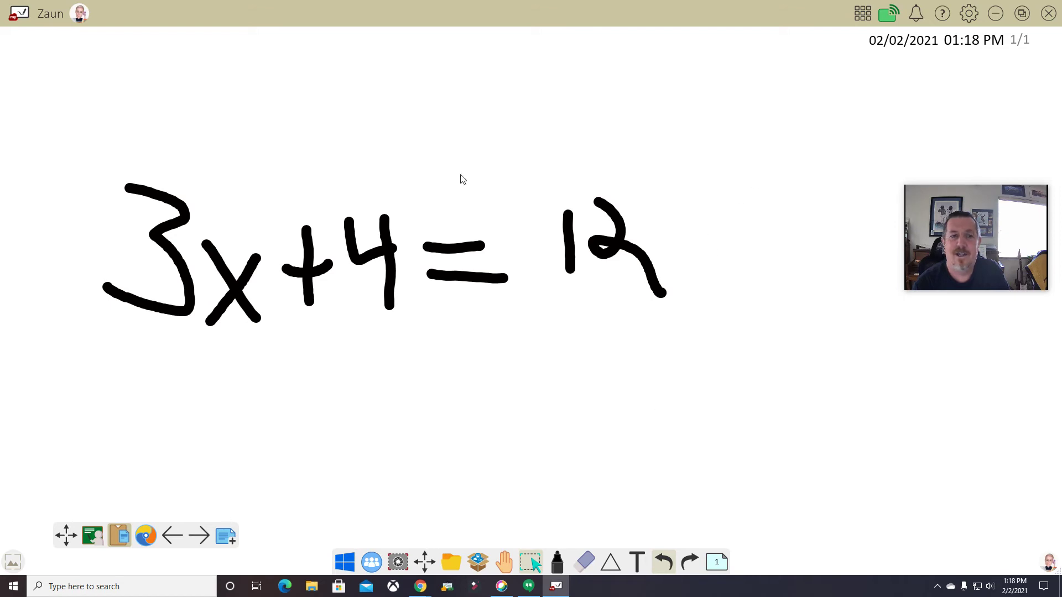
Select the whole handwritten equation, move it toward the centre of the page and shrink it slightly
mouse_move(52, 114)
left_mouse_down()
mouse_move(124, 177)
mouse_move(499, 338)
mouse_move(611, 404)
mouse_move(763, 364)
mouse_move(473, 138)
mouse_move(22, 204)
mouse_move(609, 390)
left_mouse_up()
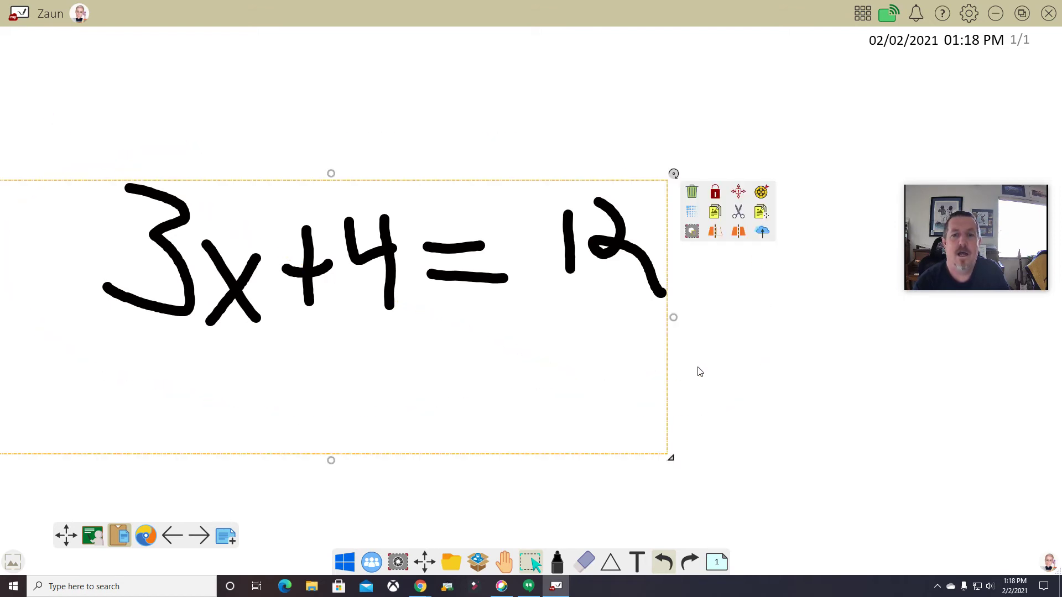
mouse_move(483, 189)
left_mouse_down()
mouse_move(758, 182)
mouse_move(486, 149)
mouse_move(485, 160)
mouse_move(654, 180)
mouse_move(576, 196)
left_mouse_up()
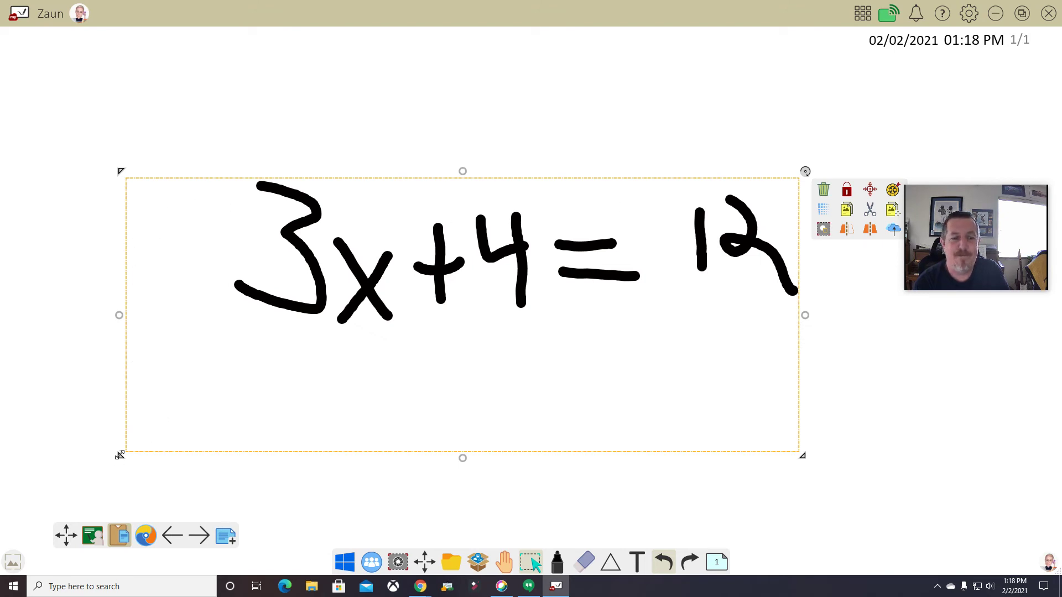
left_click_drag(120, 454, 231, 440)
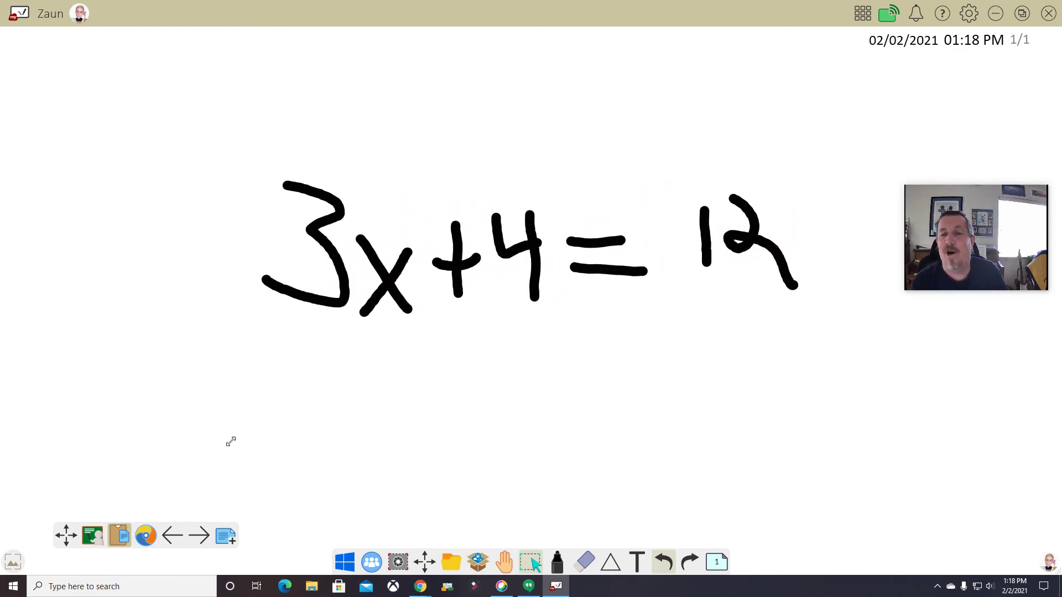
left_click(230, 441)
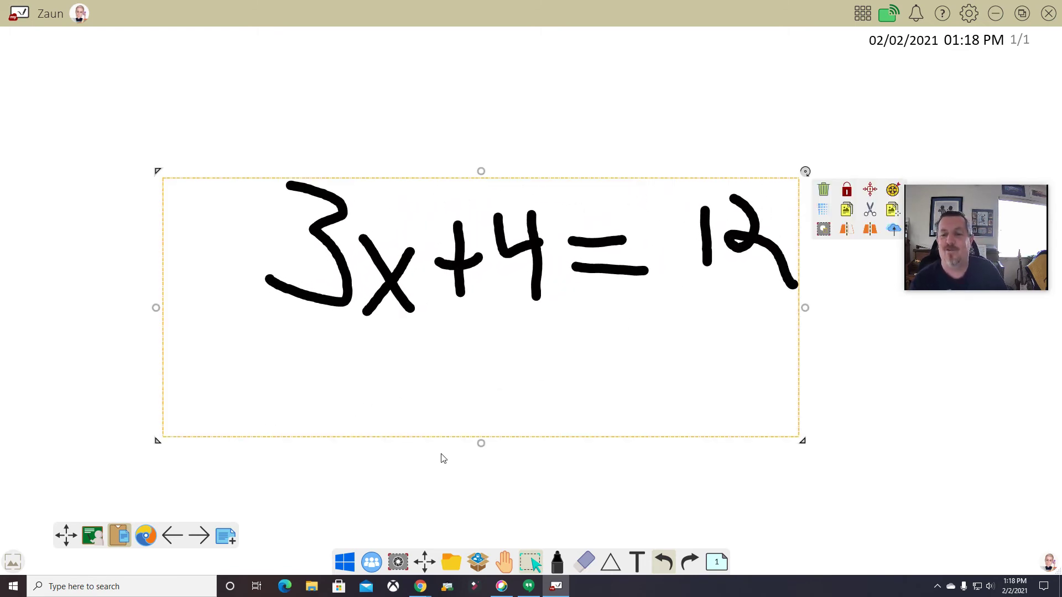
Reselect the handwritten equation and scale it down to about two thirds of its size near the page centre
left_click(527, 560)
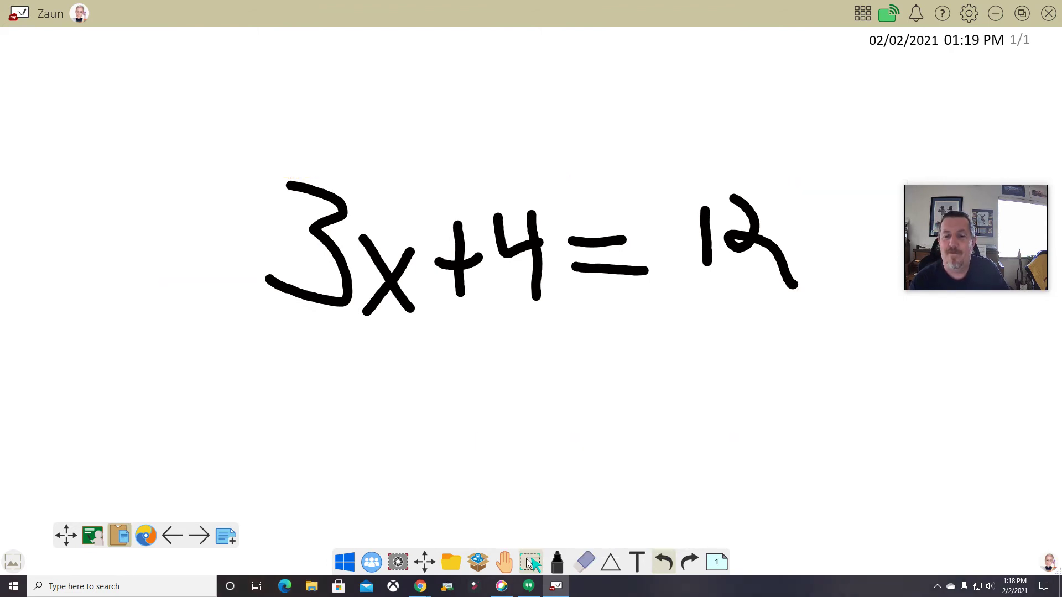
mouse_move(160, 53)
left_mouse_down()
mouse_move(227, 362)
mouse_move(770, 353)
mouse_move(825, 208)
mouse_move(351, 114)
mouse_move(146, 125)
left_mouse_up()
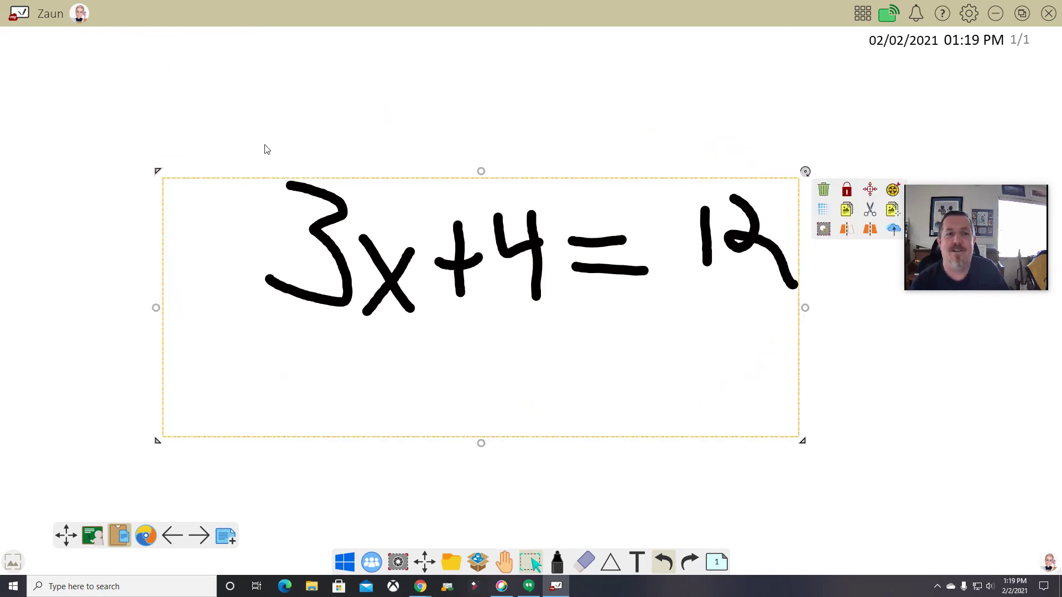
mouse_move(328, 183)
left_mouse_down()
mouse_move(153, 150)
mouse_move(276, 221)
mouse_move(234, 143)
left_mouse_up()
mouse_move(72, 121)
left_mouse_down()
mouse_move(48, 94)
mouse_move(278, 321)
mouse_move(357, 372)
mouse_move(173, 247)
mouse_move(280, 315)
left_mouse_up()
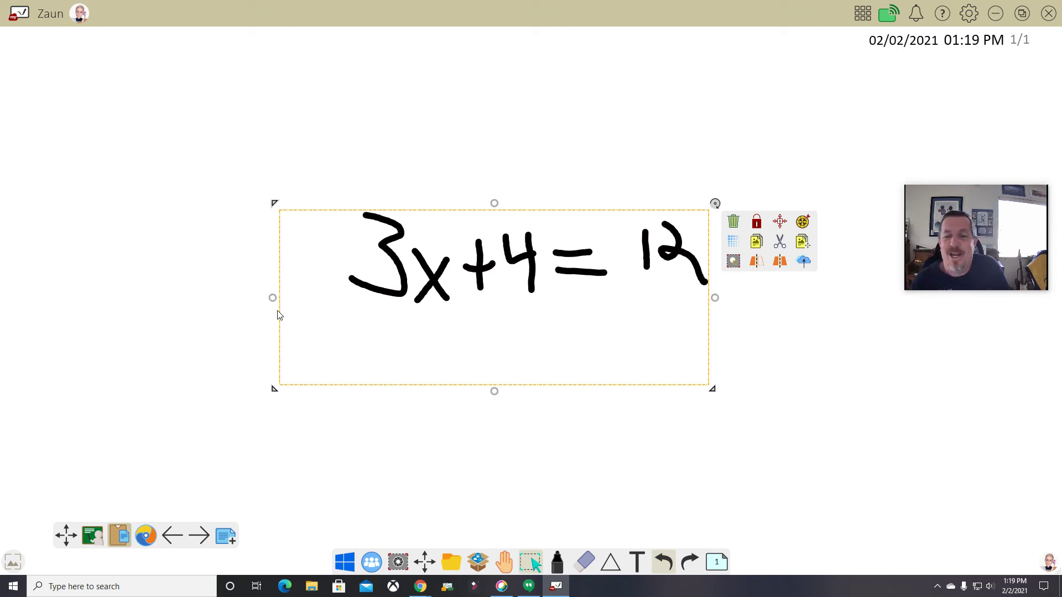
Pan the board slightly with the hand tool, and move the selected equation to the upper-left area of the page
left_click(509, 564)
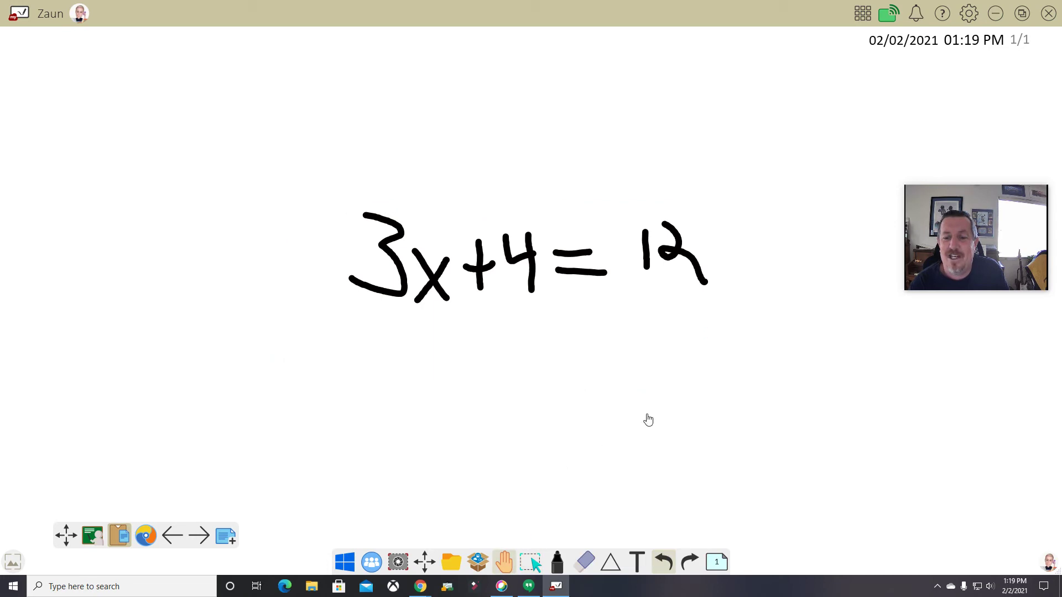
left_click_drag(648, 420, 671, 358)
left_click(530, 564)
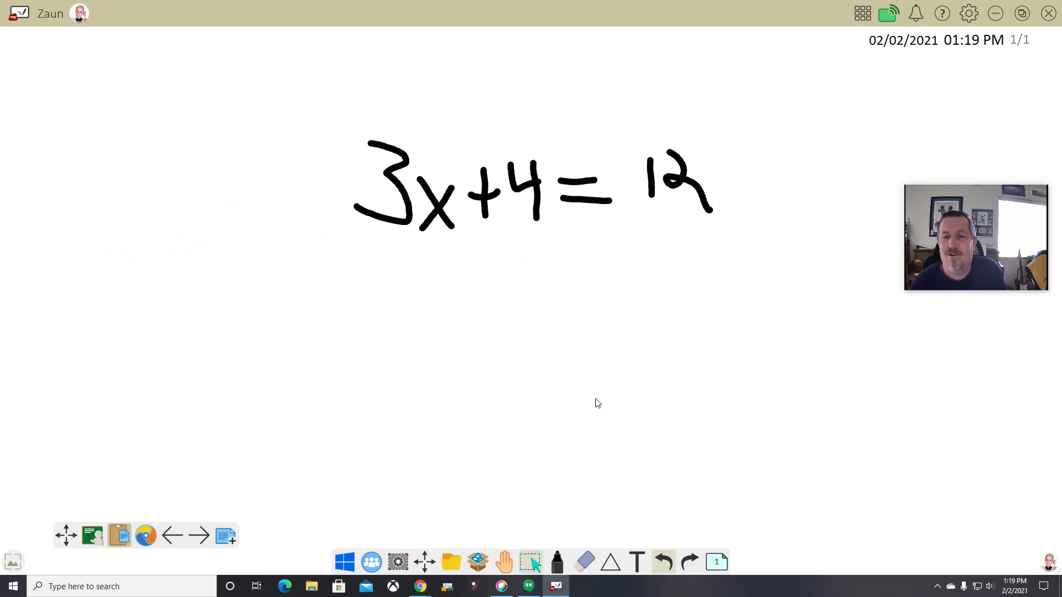
mouse_move(323, 108)
left_mouse_down()
mouse_move(701, 332)
mouse_move(649, 90)
mouse_move(326, 108)
left_mouse_up()
left_click_drag(542, 173, 215, 116)
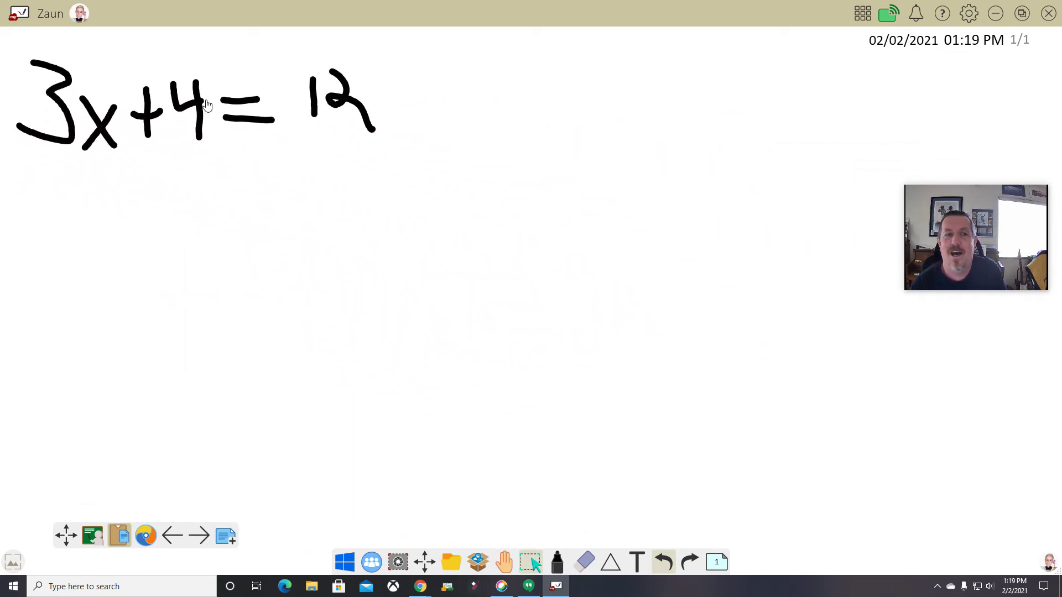
left_click(279, 185)
left_click_drag(282, 186, 434, 208)
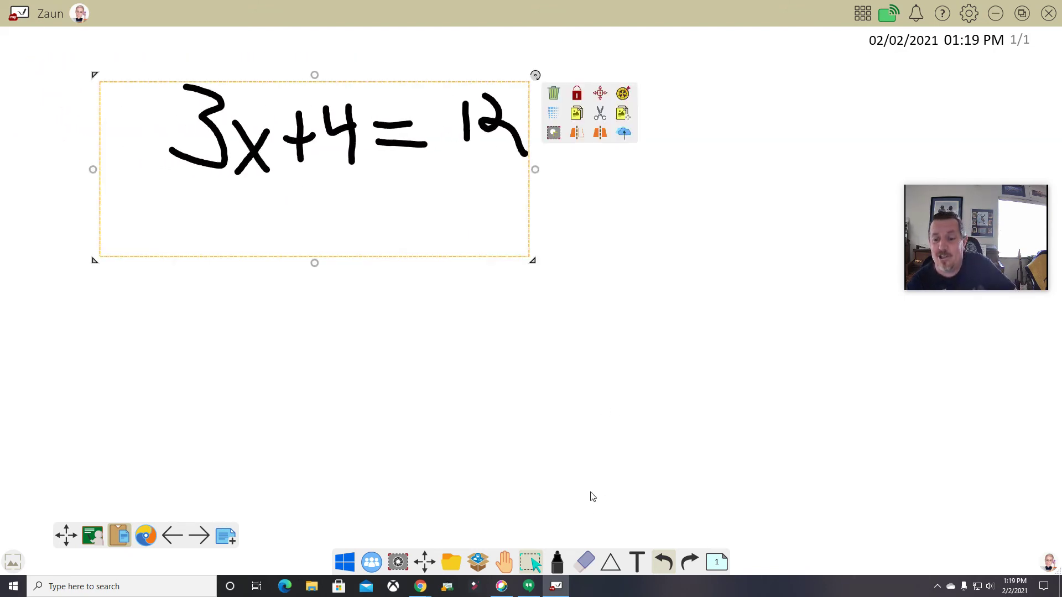
Switch from the marker to the pink Laser Pen and draw several trial strokes in the blank area below the equation
left_click(554, 567)
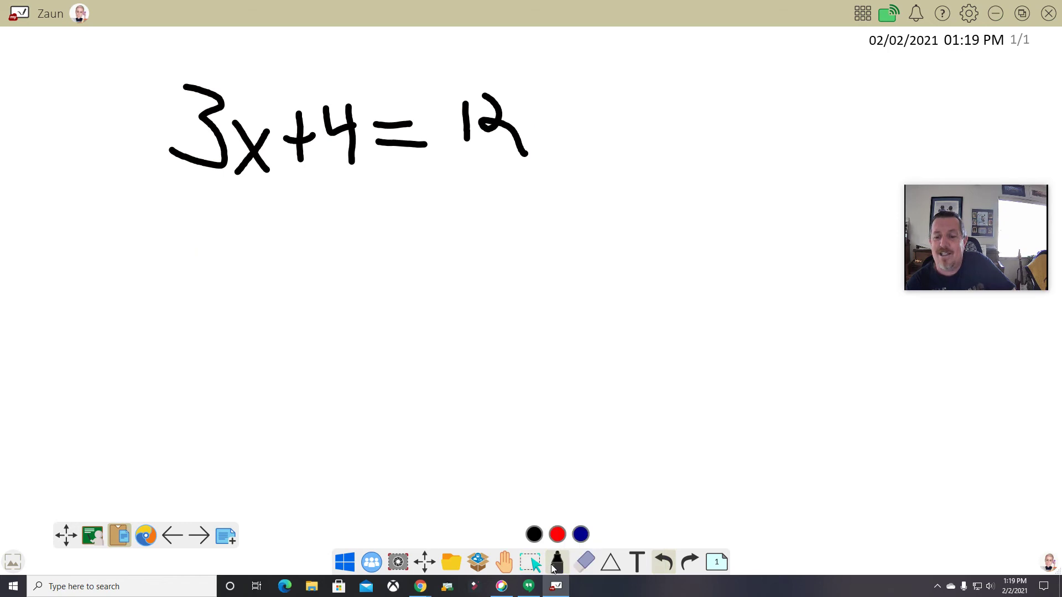
left_click(553, 568)
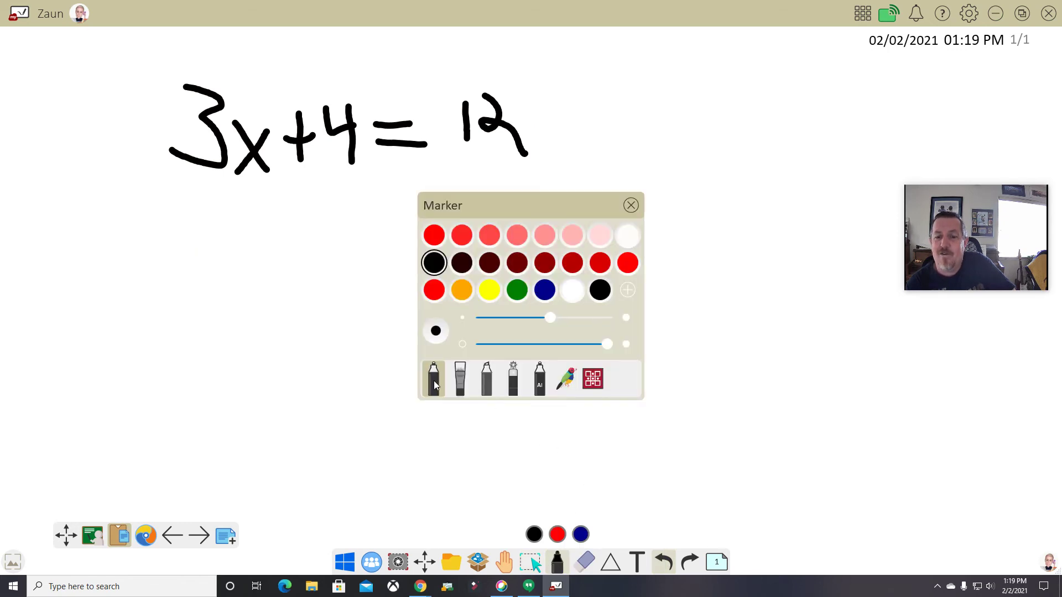
left_click(485, 379)
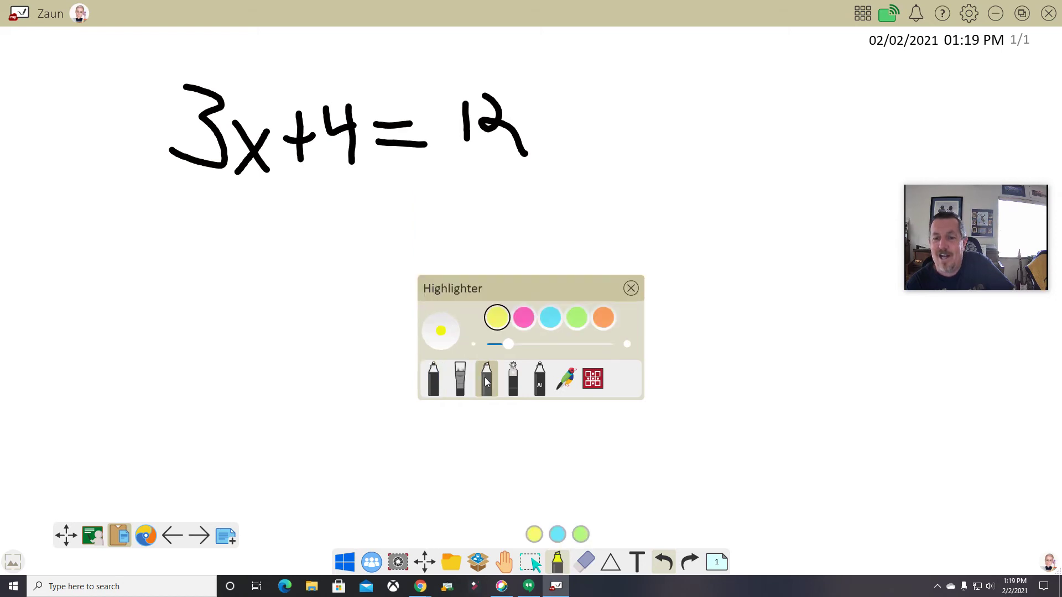
left_click(513, 380)
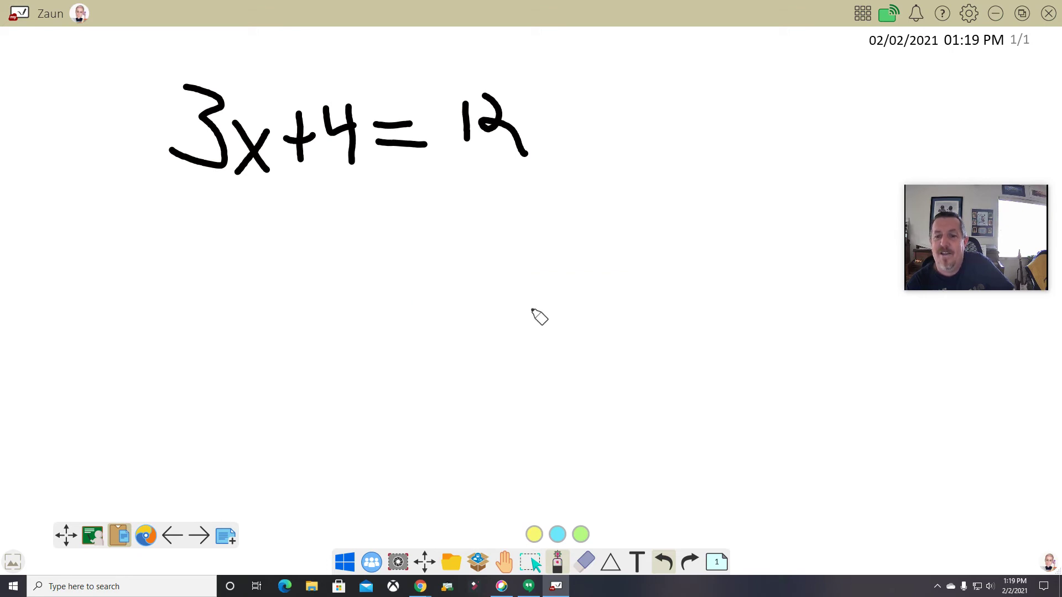
mouse_move(575, 230)
left_mouse_down()
mouse_move(464, 405)
mouse_move(572, 257)
mouse_move(544, 247)
left_mouse_up()
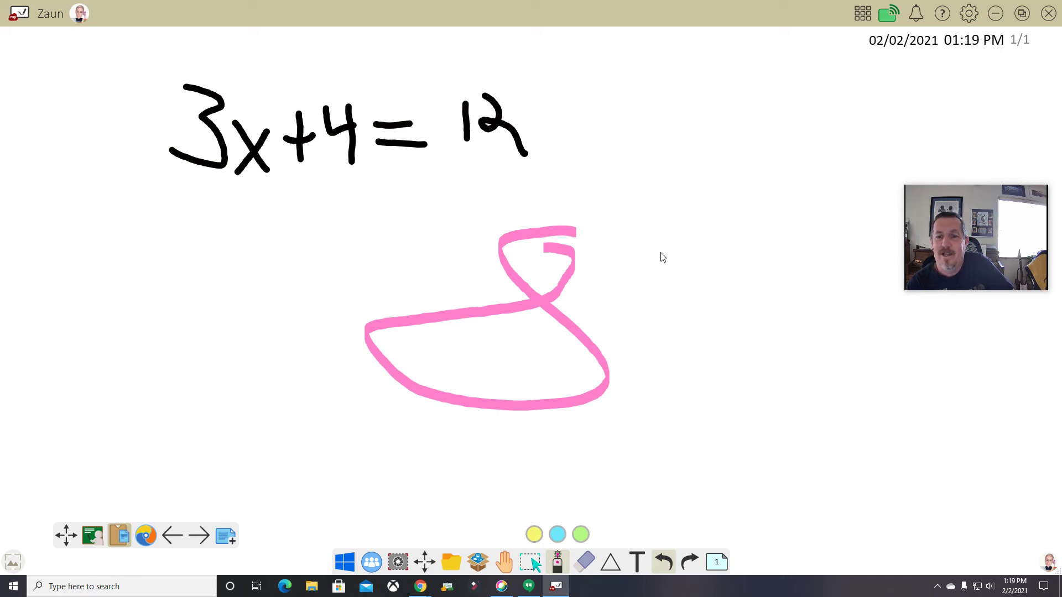
left_click_drag(660, 248, 664, 358)
left_click_drag(637, 302, 774, 287)
left_click_drag(702, 249, 699, 378)
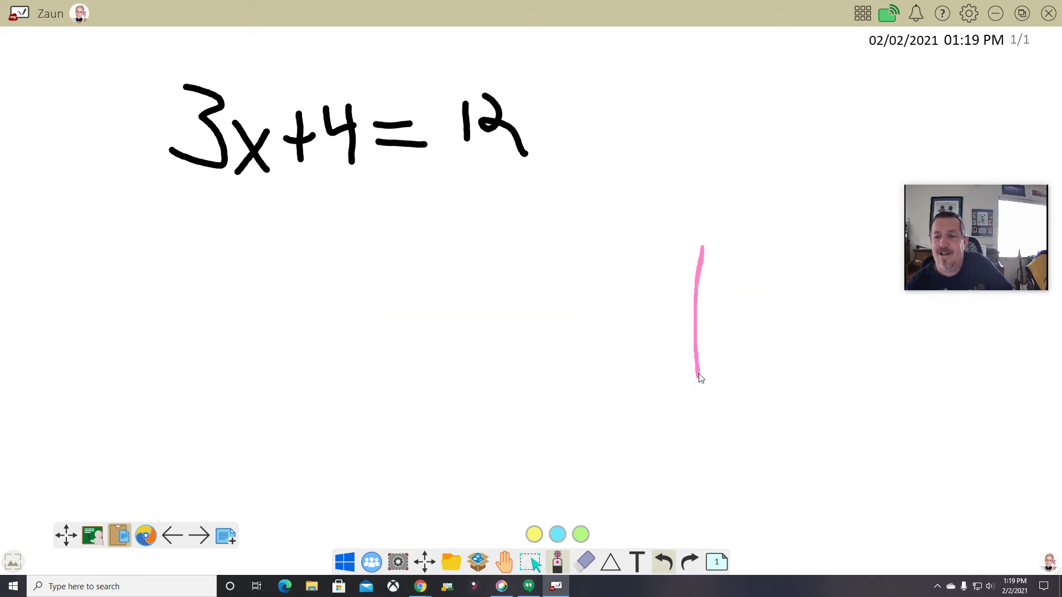
left_click_drag(661, 319, 789, 303)
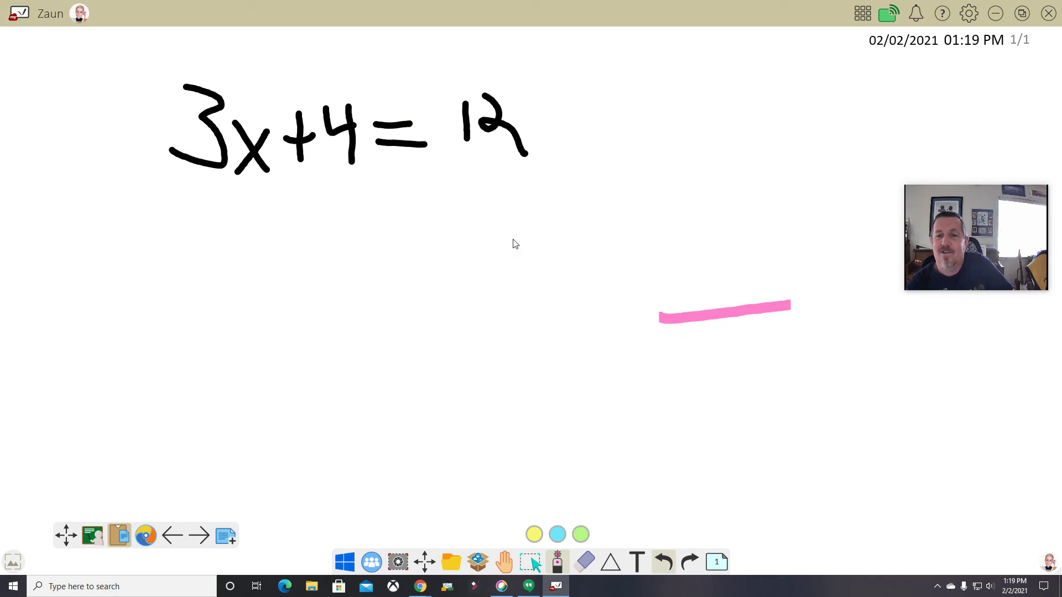
mouse_move(512, 241)
left_mouse_down()
mouse_move(459, 322)
mouse_move(495, 277)
left_mouse_up()
mouse_move(572, 292)
left_mouse_down()
mouse_move(573, 314)
mouse_move(547, 341)
mouse_move(654, 323)
left_mouse_up()
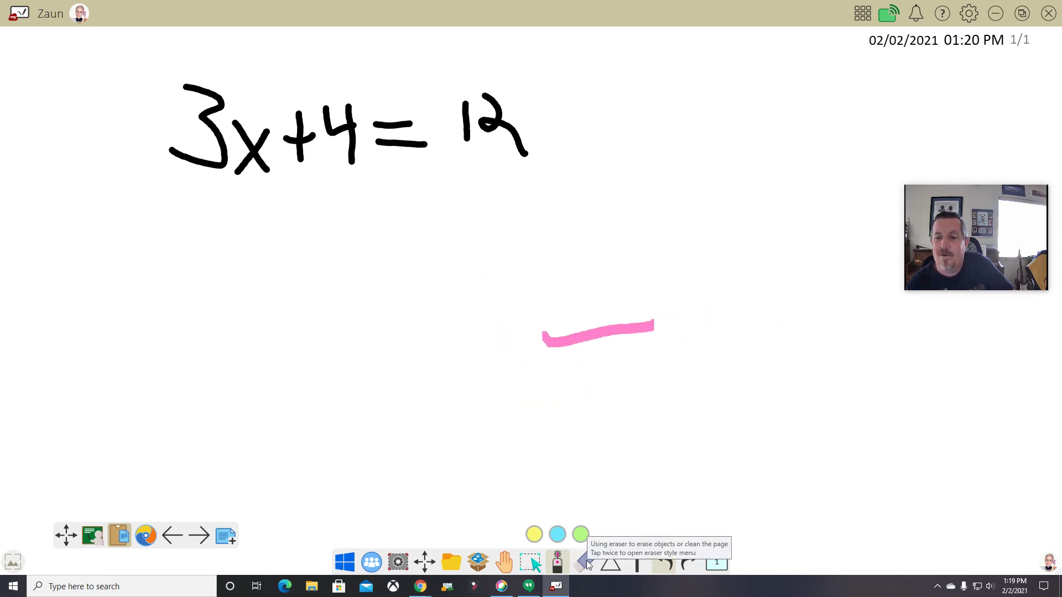
Sketch a rounded treetop with two trunk lines in black on the AI Pen canvas
left_click(557, 552)
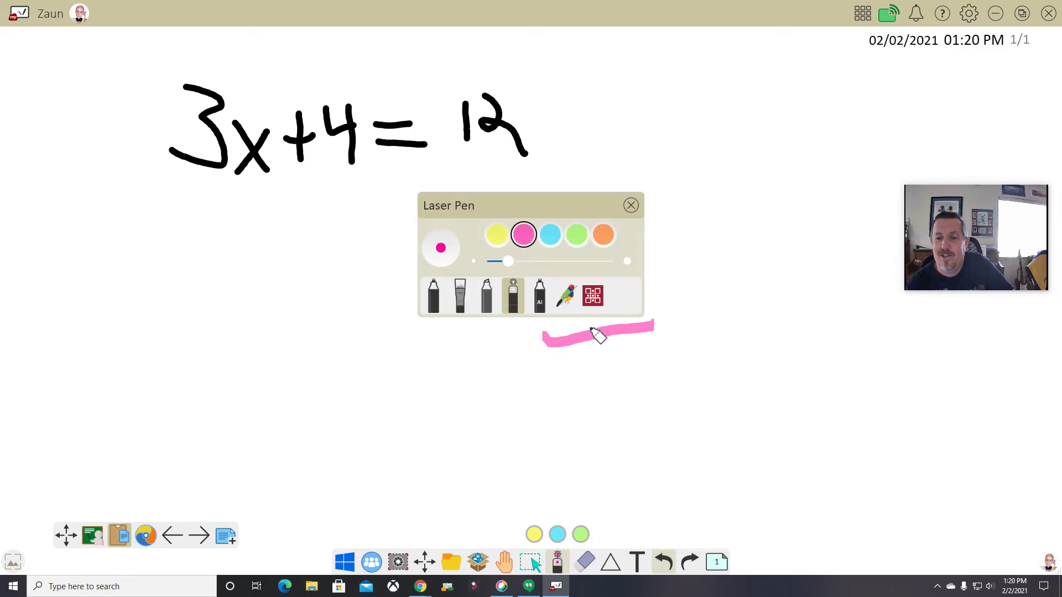
left_click(540, 297)
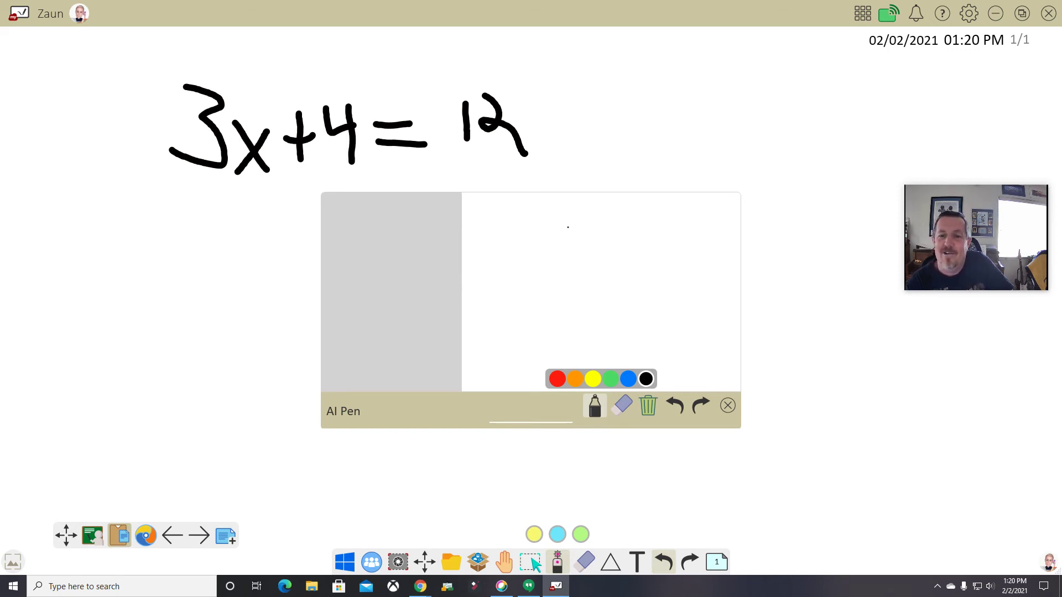
mouse_move(584, 222)
left_mouse_down()
mouse_move(547, 258)
mouse_move(658, 302)
mouse_move(575, 219)
left_mouse_up()
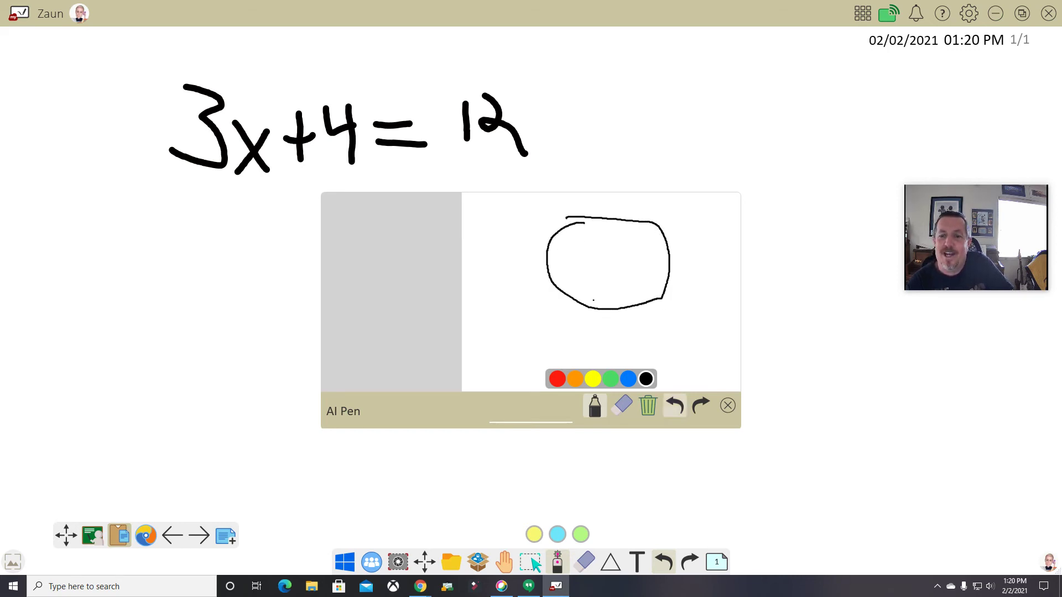
left_click_drag(592, 302, 601, 369)
left_click_drag(632, 303, 639, 362)
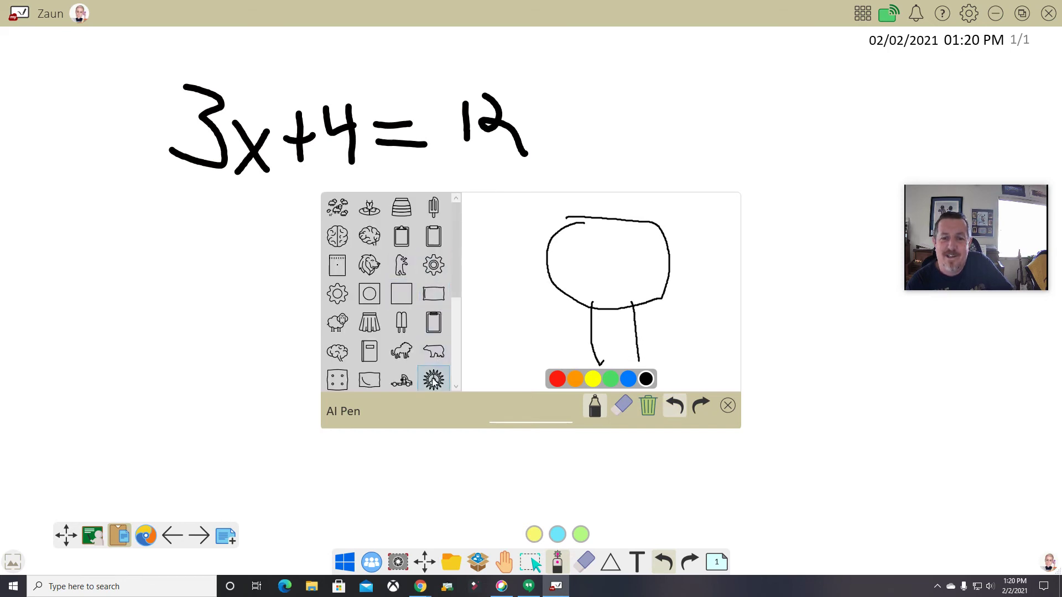
Browse the AI Pen suggestions, insert the brain-shaped drawing, close the AI Pen and place the drawing to the right of the equation
scroll(449, 316, "down", 1)
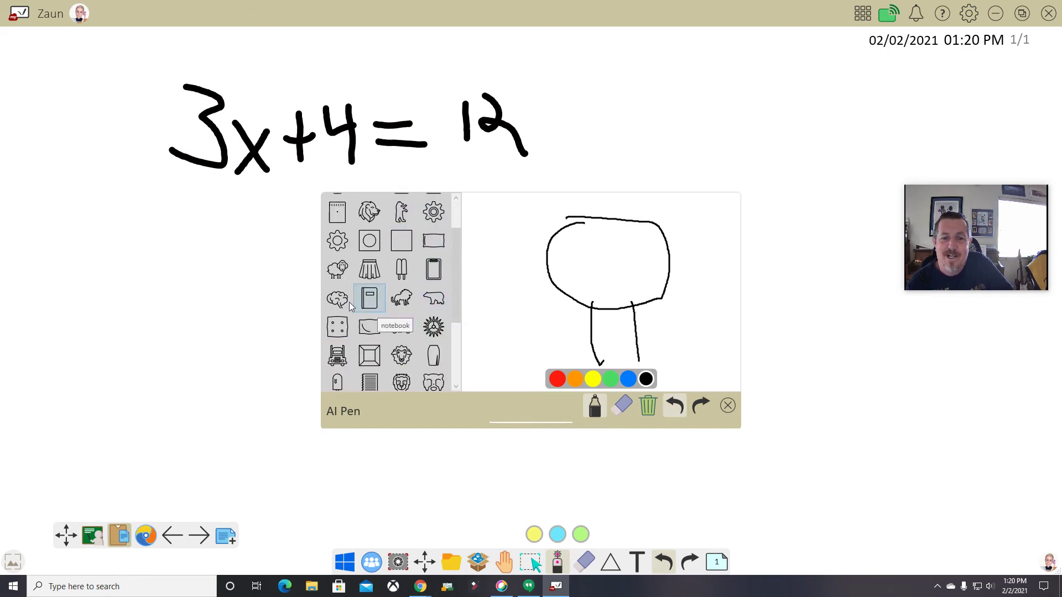
scroll(409, 307, "up", 1)
scroll(409, 307, "down", 3)
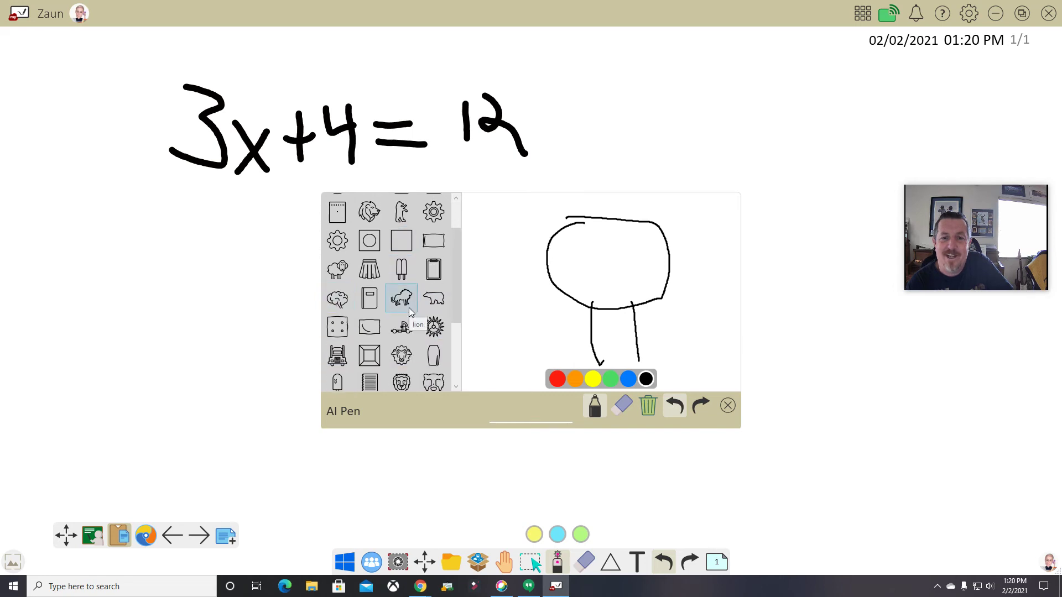
scroll(409, 307, "up", 3)
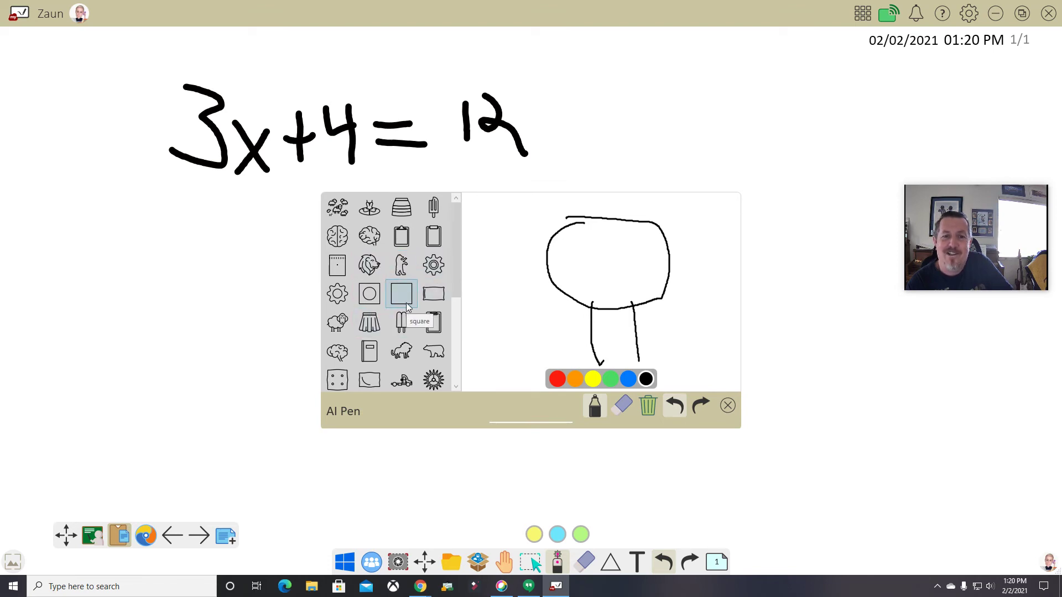
left_click(337, 352)
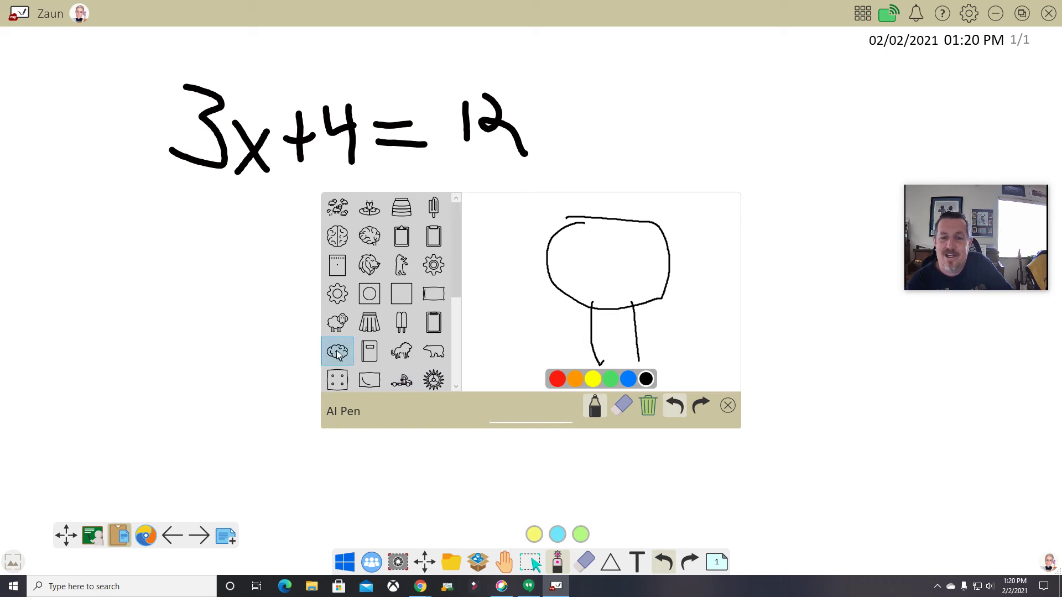
left_click(337, 354)
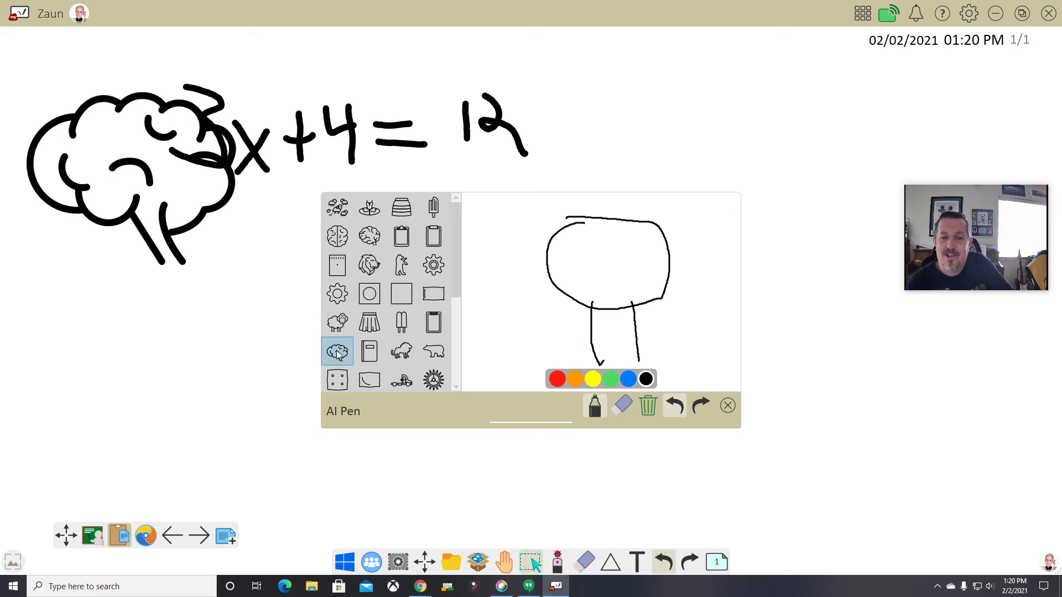
left_click(733, 407)
mouse_move(176, 195)
left_mouse_down()
mouse_move(299, 309)
mouse_move(600, 352)
mouse_move(680, 271)
mouse_move(821, 205)
mouse_move(735, 176)
left_mouse_up()
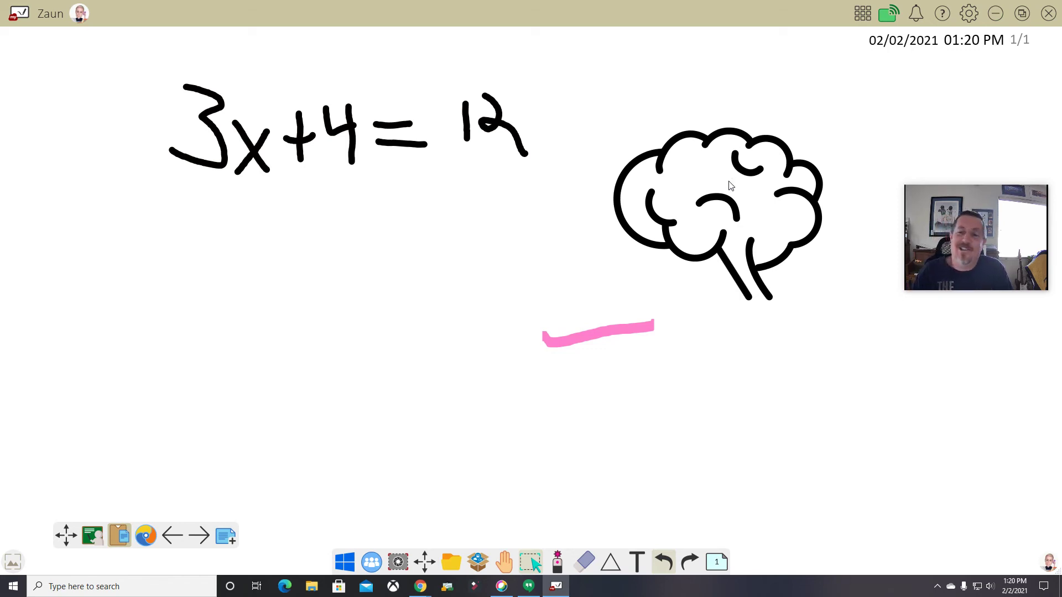
Reopen the AI Pen, clear the old sketch and draw two curved tree trunk lines in black
left_click(556, 559)
left_click(556, 559)
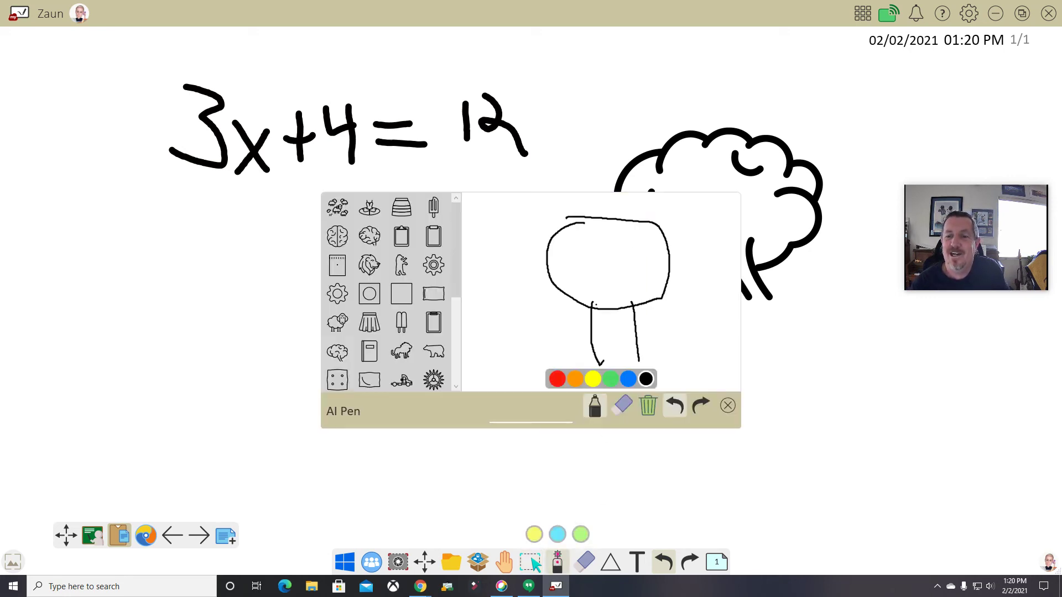
left_click(648, 406)
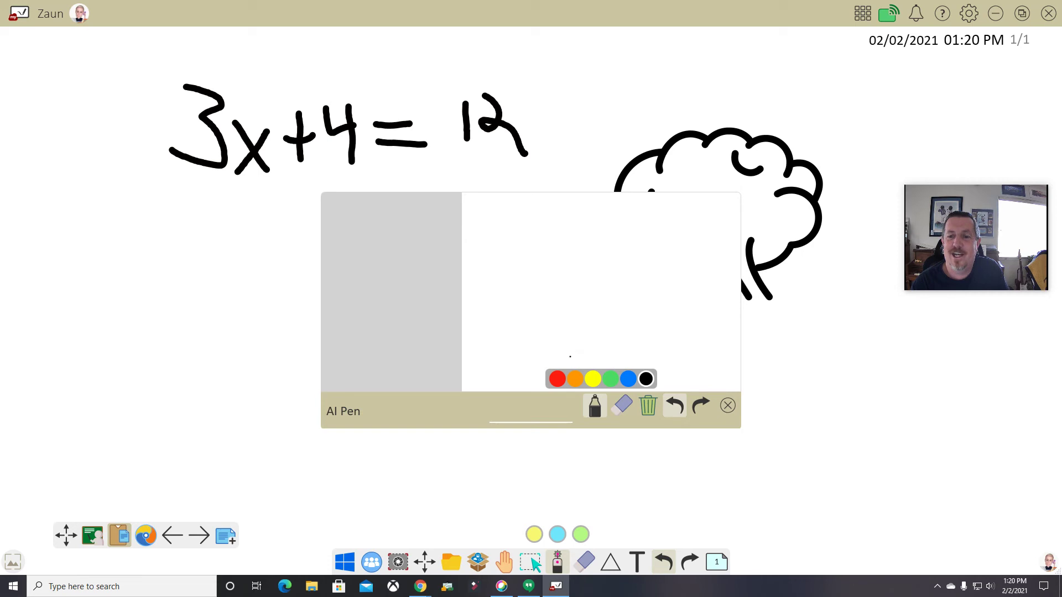
left_click_drag(570, 357, 598, 260)
left_click_drag(657, 356, 632, 255)
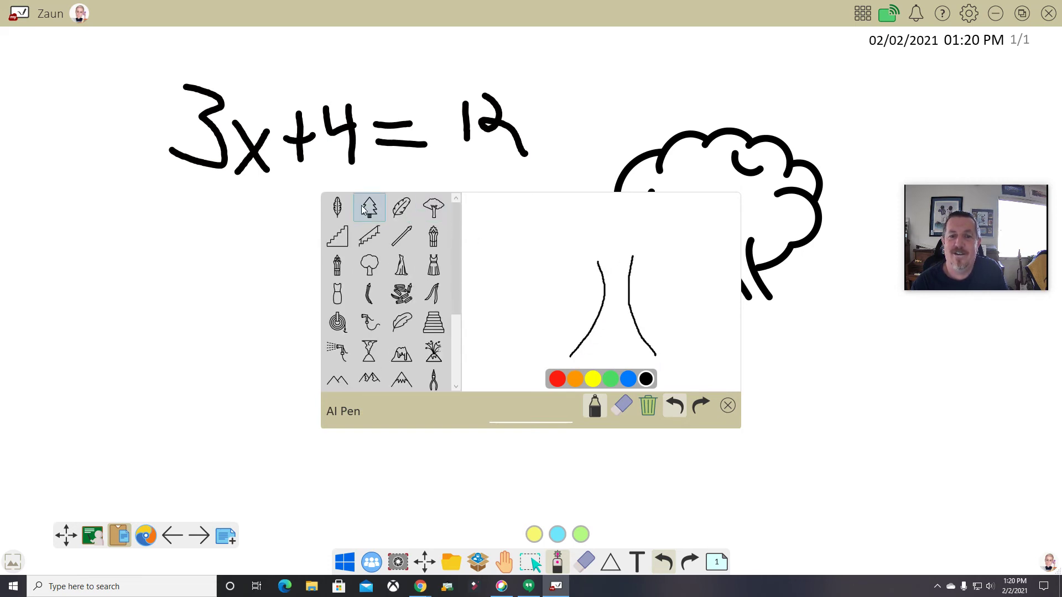
Insert the suggested round-topped tree, close the AI Pen and place the tree below the start of the equation
left_click(372, 269)
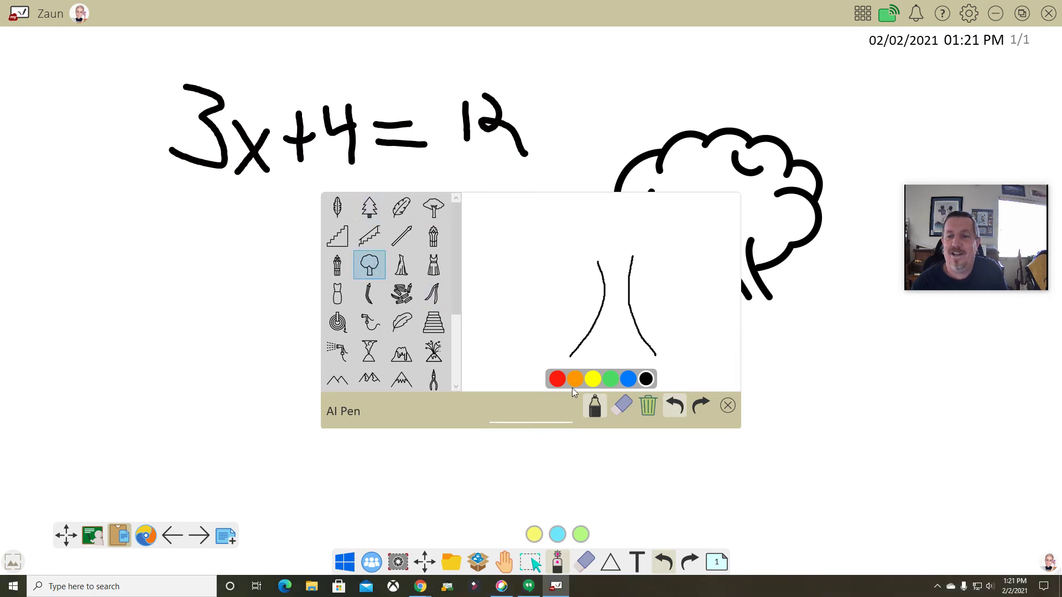
left_click(372, 270)
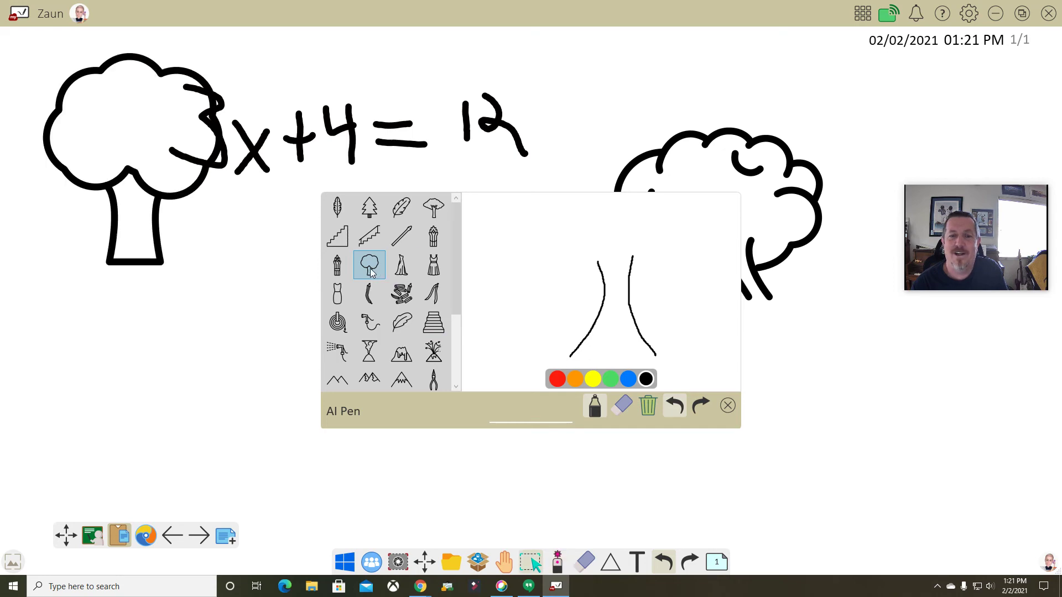
left_click(727, 406)
left_click_drag(188, 173, 331, 362)
left_click_drag(335, 319, 250, 303)
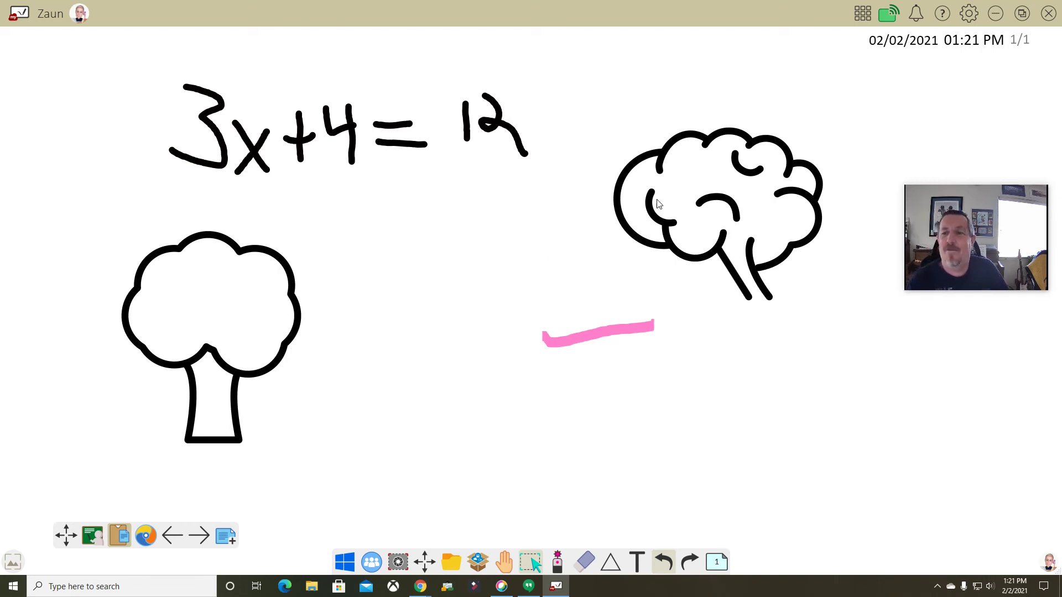
Move the brain drawing up and to the right of the equation, and draw a looping trail of ladybugs with the Shape Pen
mouse_move(746, 180)
left_mouse_down()
mouse_move(668, 203)
mouse_move(781, 134)
left_mouse_up()
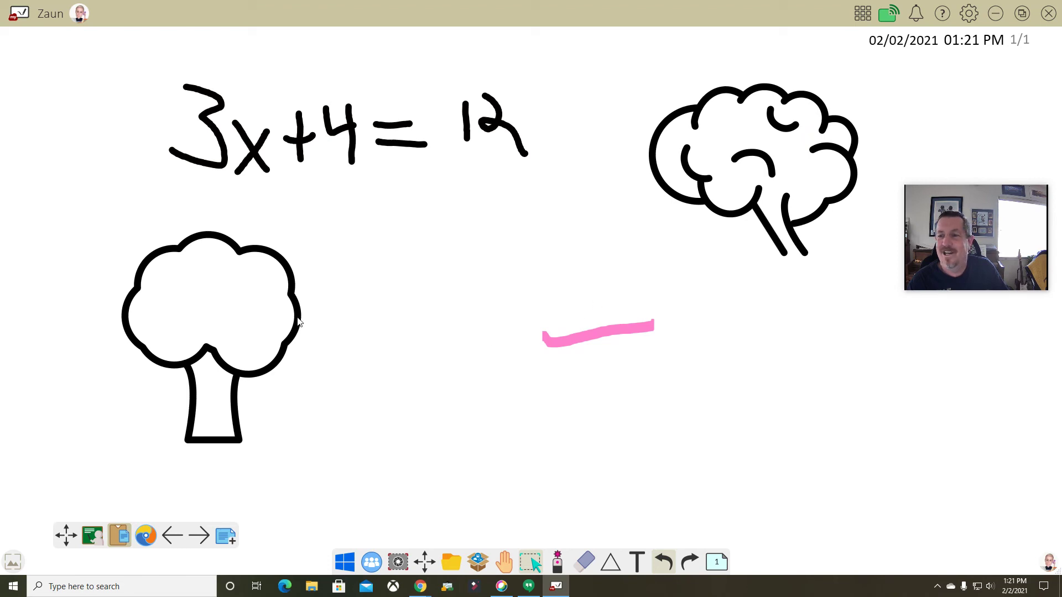
left_click(557, 565)
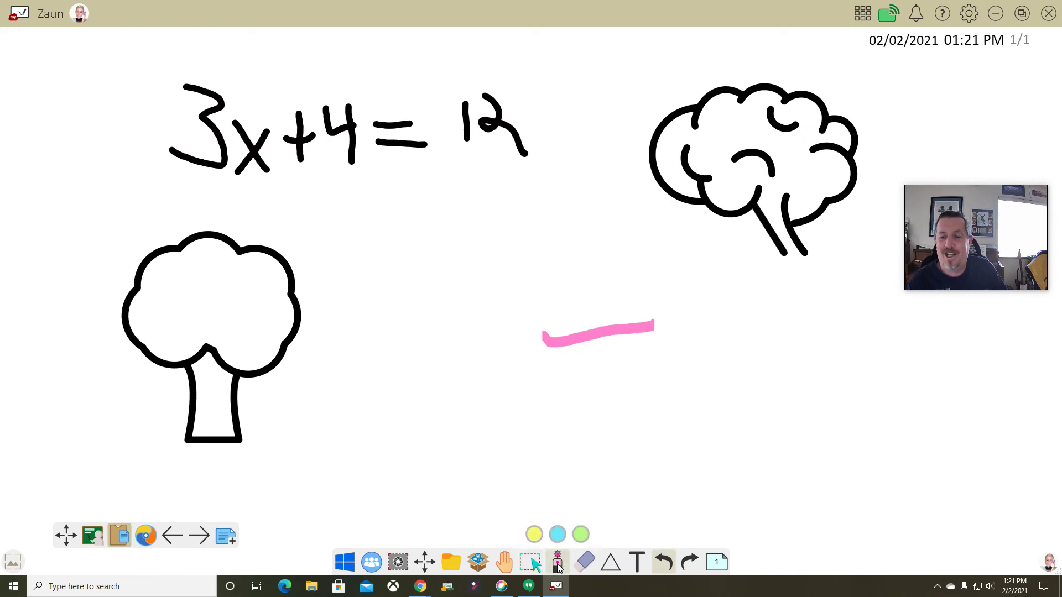
left_click(560, 561)
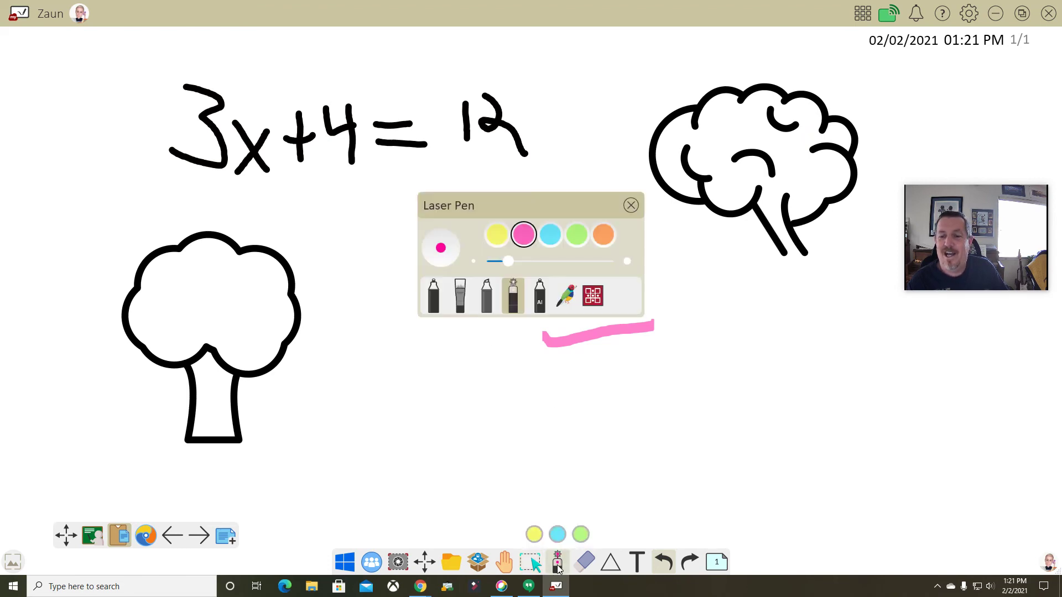
left_click(565, 296)
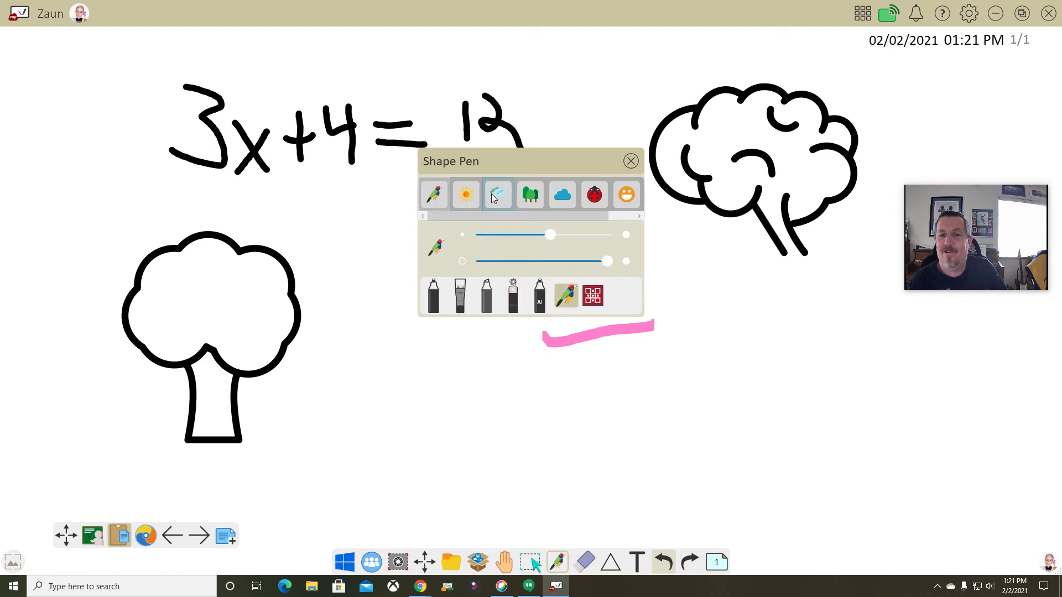
left_click(594, 194)
mouse_move(595, 193)
left_mouse_down()
mouse_move(538, 329)
mouse_move(549, 286)
mouse_move(421, 357)
mouse_move(442, 218)
mouse_move(569, 208)
left_mouse_up()
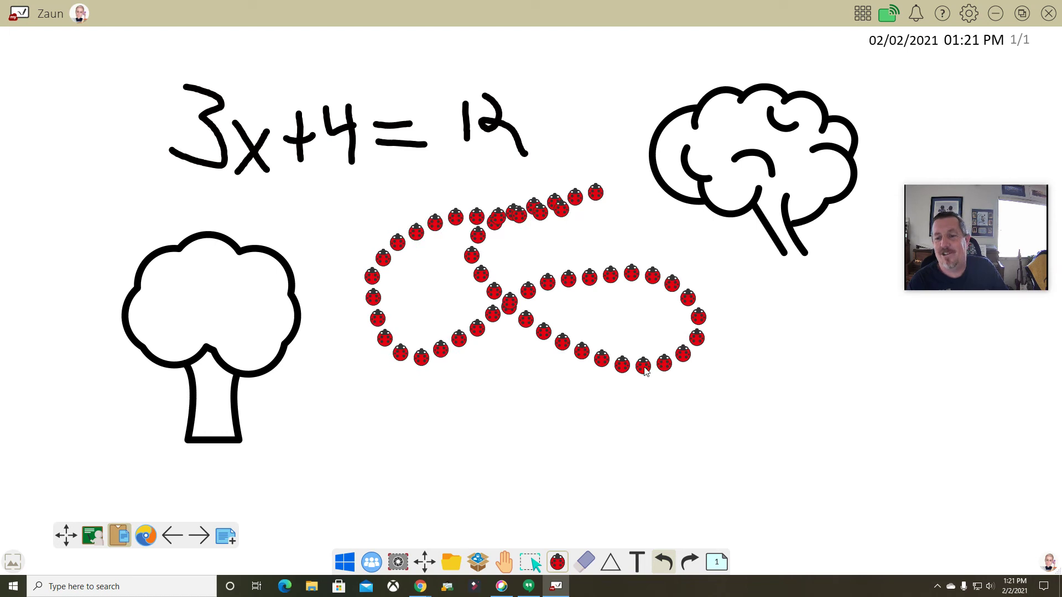
Draw a large figure-eight loop in the red and yellow checkered pattern with the Magic Line Pen
left_click(558, 563)
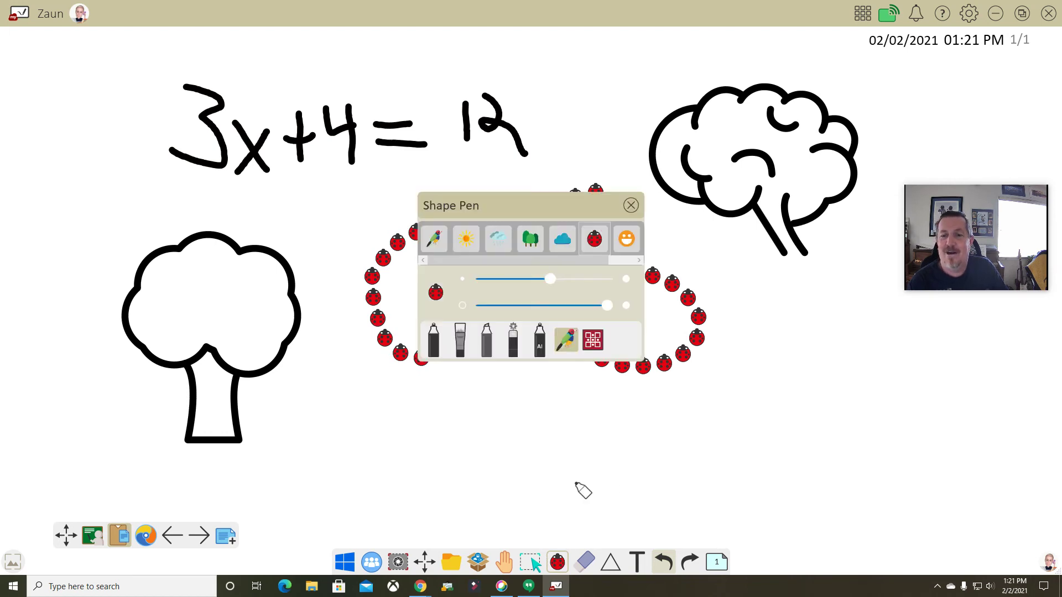
left_click(590, 341)
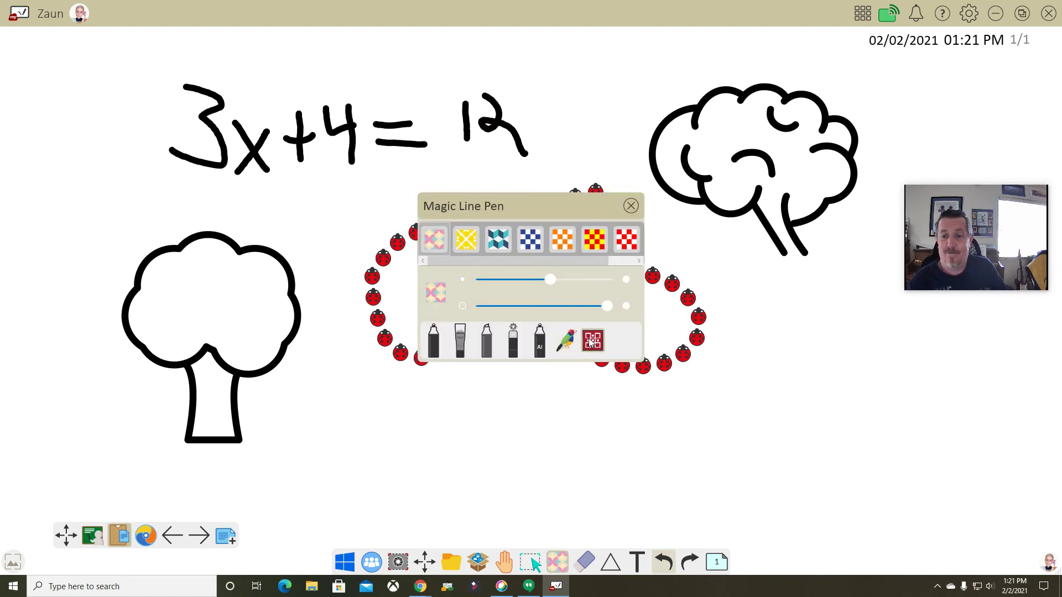
left_click(594, 239)
mouse_move(602, 128)
left_mouse_down()
mouse_move(690, 433)
mouse_move(686, 251)
mouse_move(627, 143)
mouse_move(602, 130)
left_mouse_up()
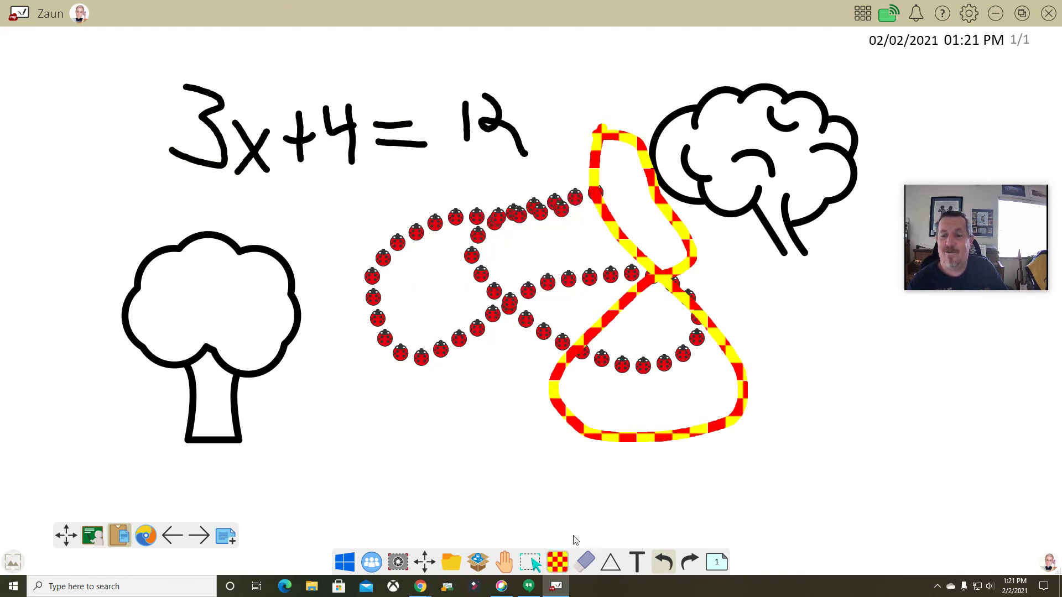
Switch to the Marker and slightly reduce its thickness and opacity
left_click(558, 562)
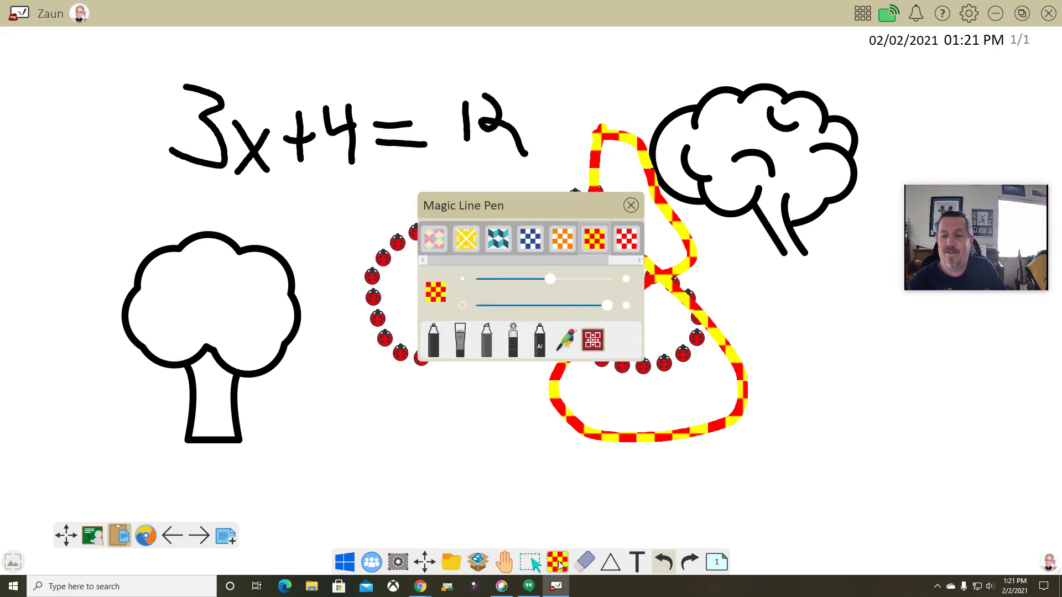
left_click(433, 341)
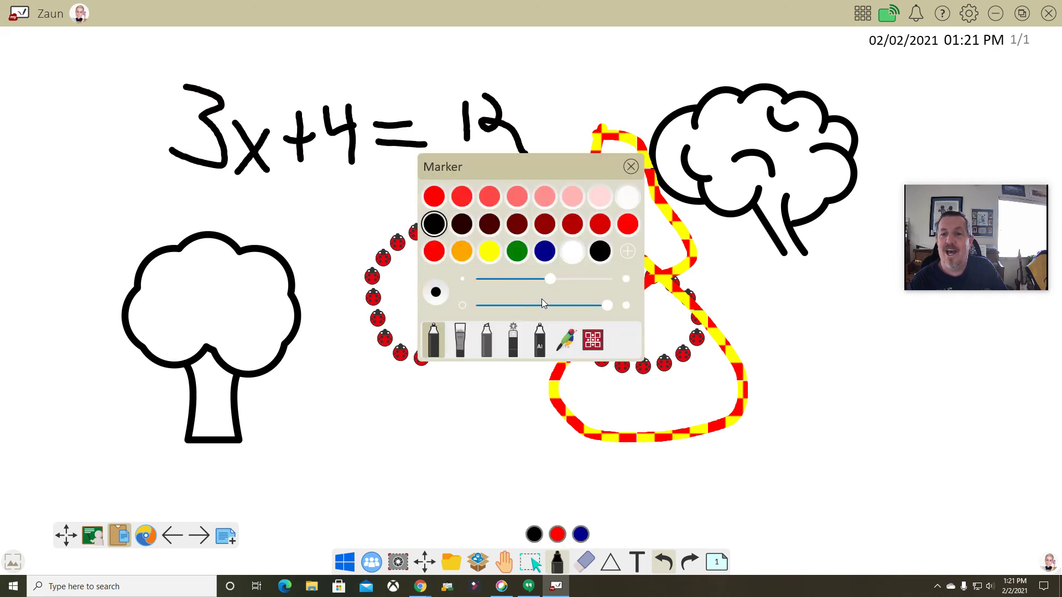
mouse_move(554, 280)
left_mouse_down()
mouse_move(612, 279)
mouse_move(523, 283)
left_mouse_up()
mouse_move(608, 306)
left_mouse_down()
mouse_move(500, 308)
mouse_move(609, 305)
mouse_move(588, 305)
left_mouse_up()
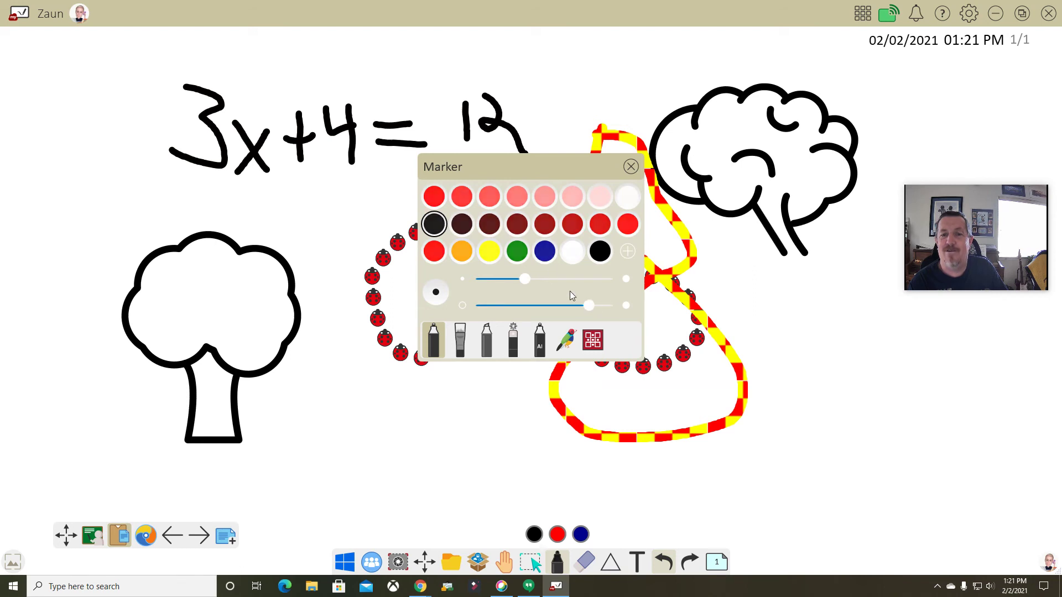
Try a lighter red and green for the Marker, return to black and write an 8 below the ladybug trail
left_click(463, 204)
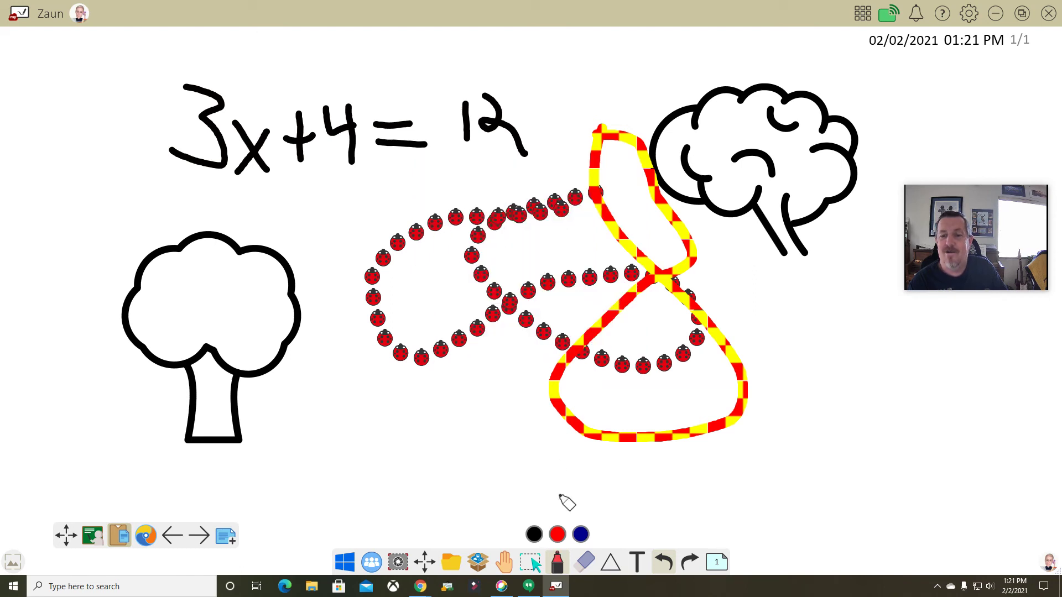
left_click(560, 566)
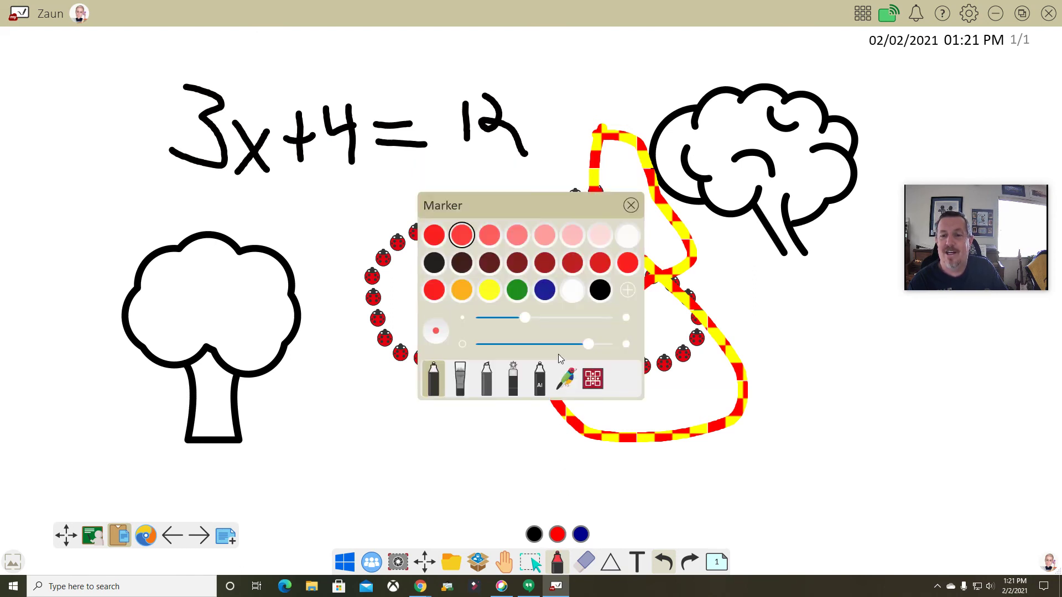
left_click(518, 291)
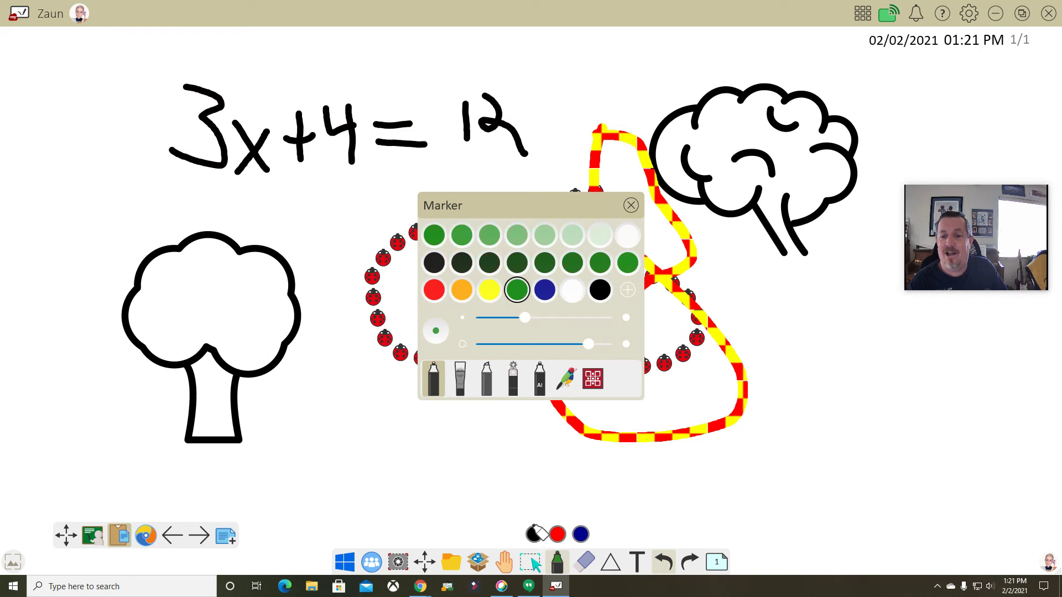
left_click(533, 534)
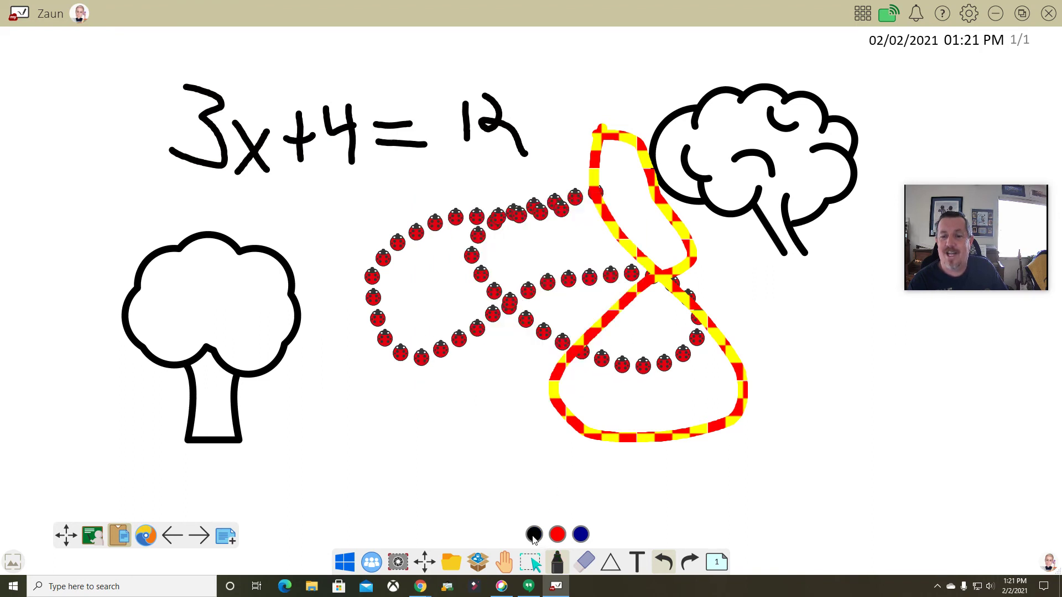
mouse_move(476, 365)
left_mouse_down()
mouse_move(437, 437)
mouse_move(486, 379)
left_mouse_up()
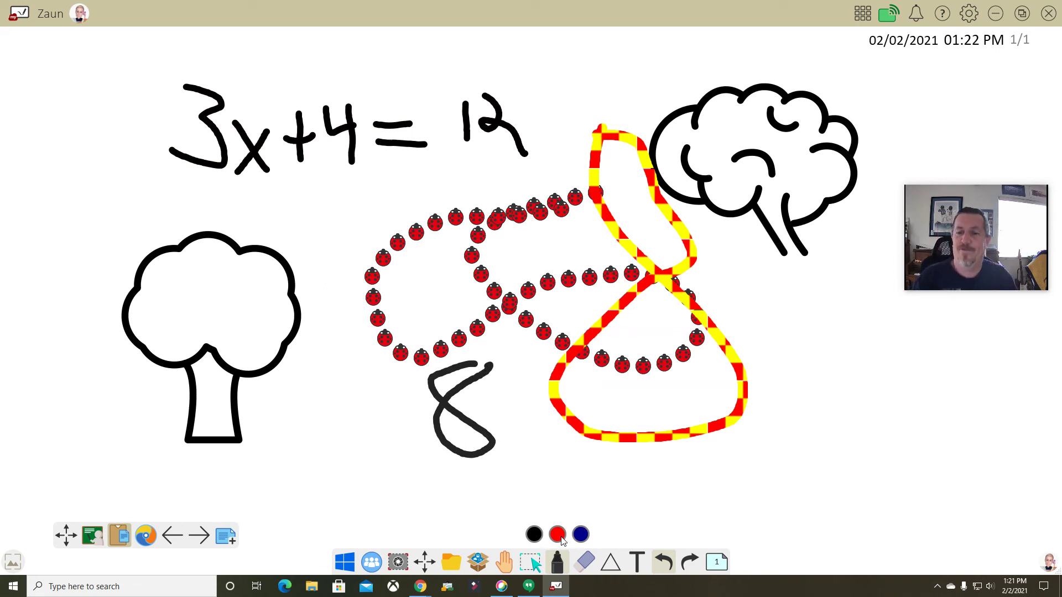
Erase part of the left loop of the ladybug trail and clear all the drawings from the canvas
left_click(586, 563)
left_click(586, 564)
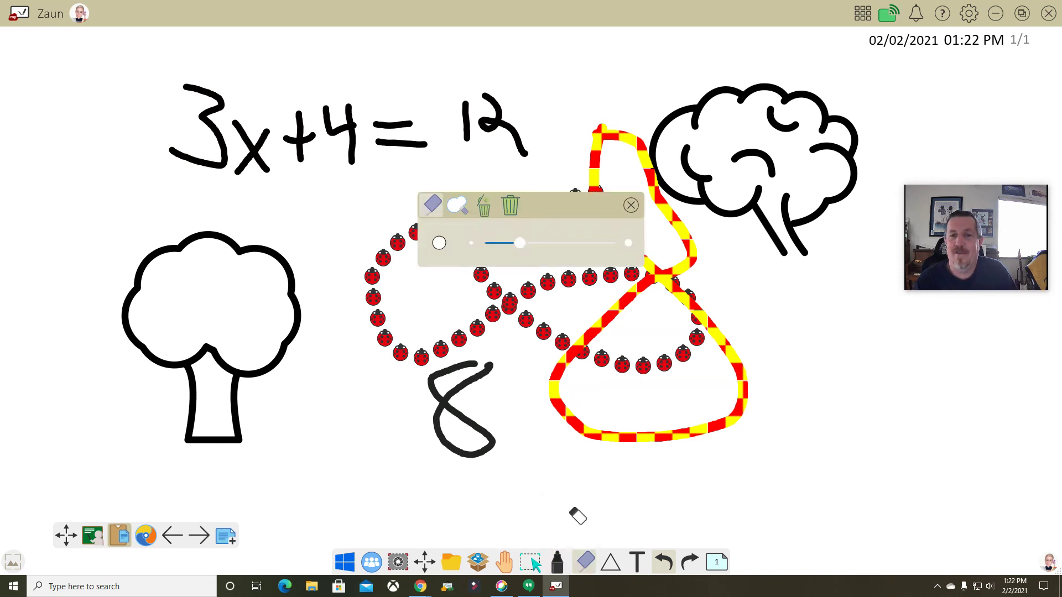
mouse_move(477, 327)
left_mouse_down()
mouse_move(500, 338)
mouse_move(495, 311)
mouse_move(355, 327)
mouse_move(367, 273)
mouse_move(432, 351)
mouse_move(453, 355)
left_mouse_up()
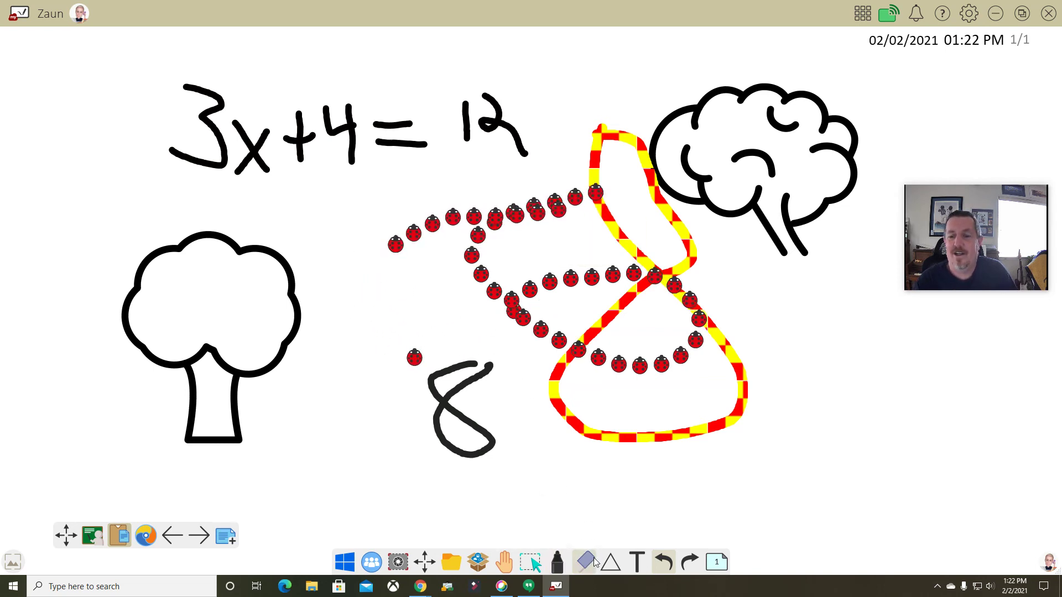
left_click(583, 565)
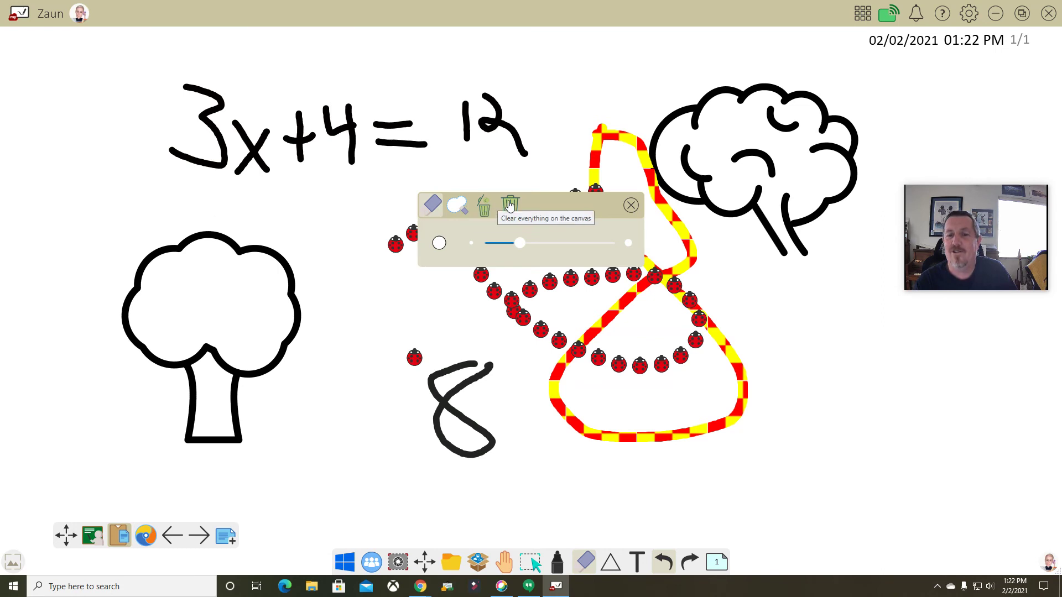
left_click(485, 206)
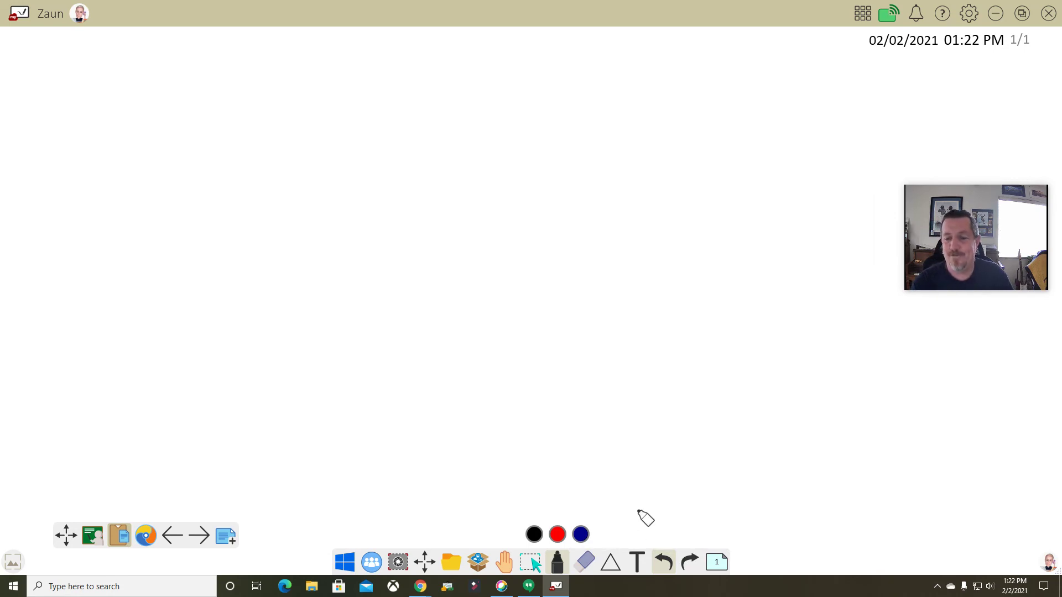
Draw an isosceles triangle with a base of about 13.4 cm and sides of about 12.3 cm, and display its side lengths and angles
left_click(610, 564)
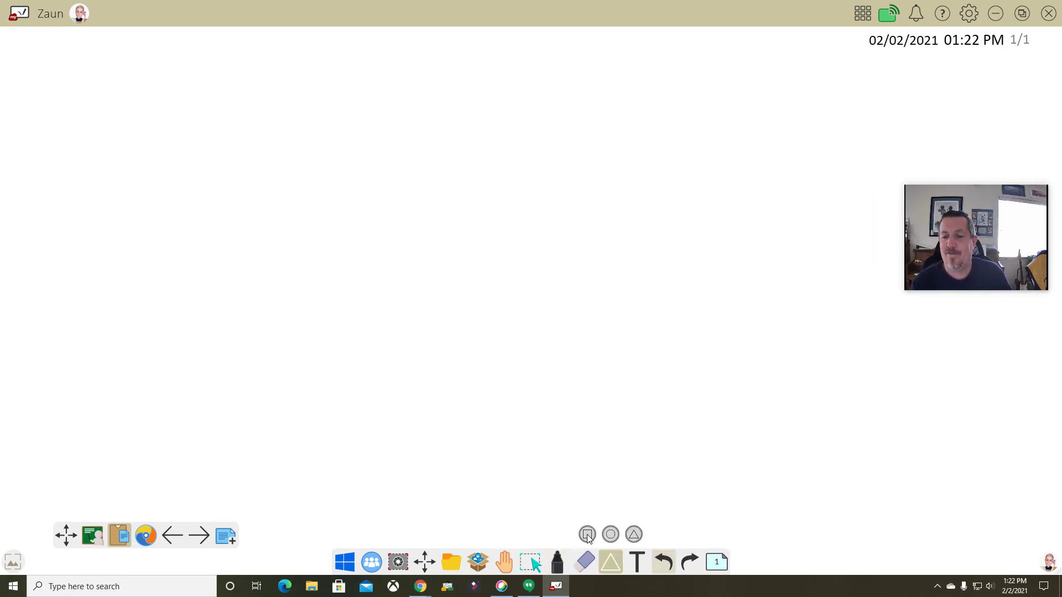
left_click(634, 534)
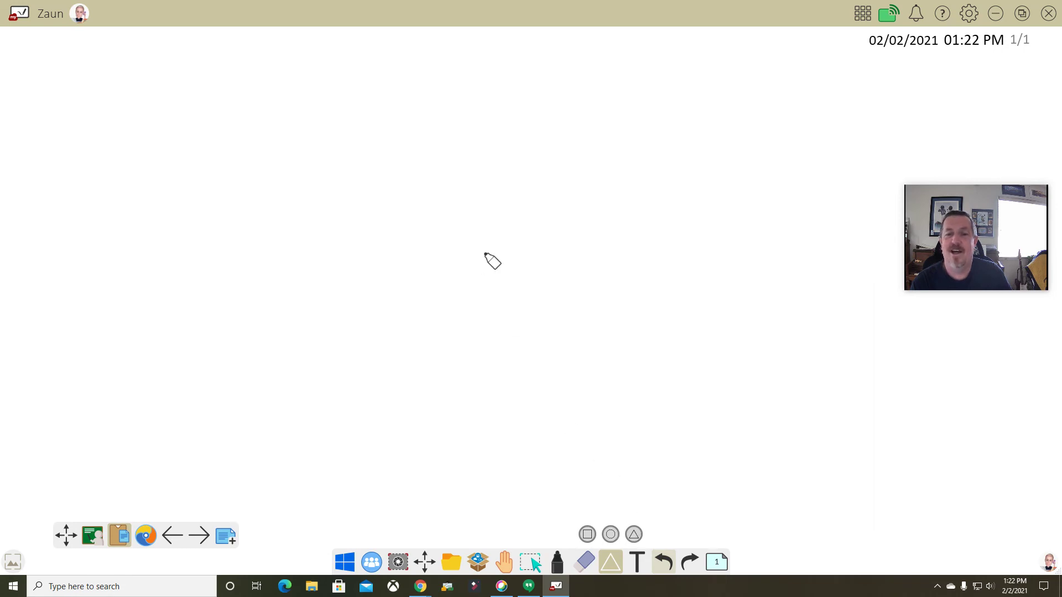
mouse_move(476, 216)
left_mouse_down()
mouse_move(383, 338)
mouse_move(360, 398)
left_mouse_up()
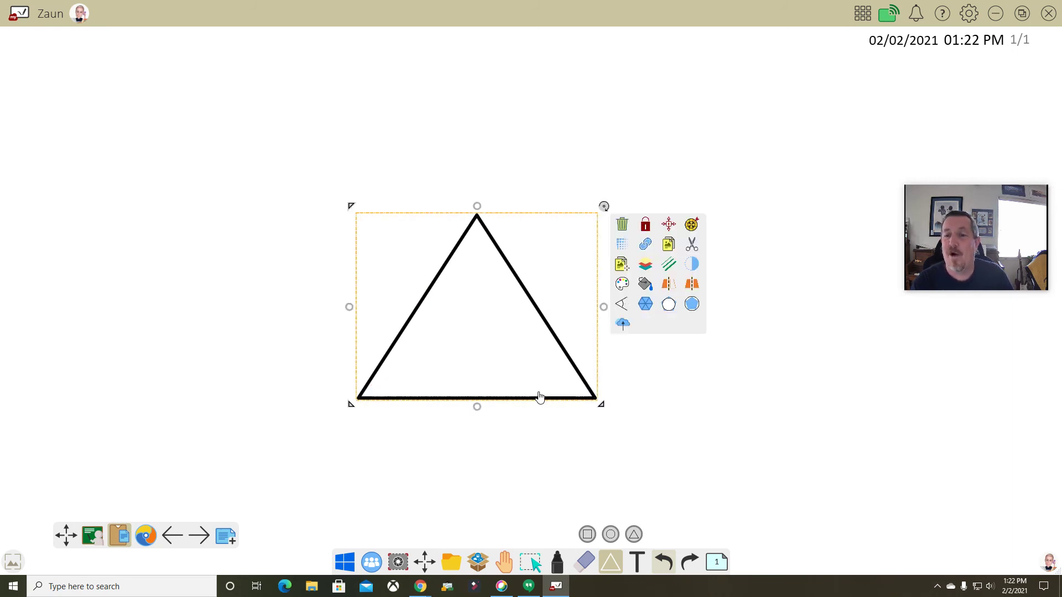
left_click(622, 304)
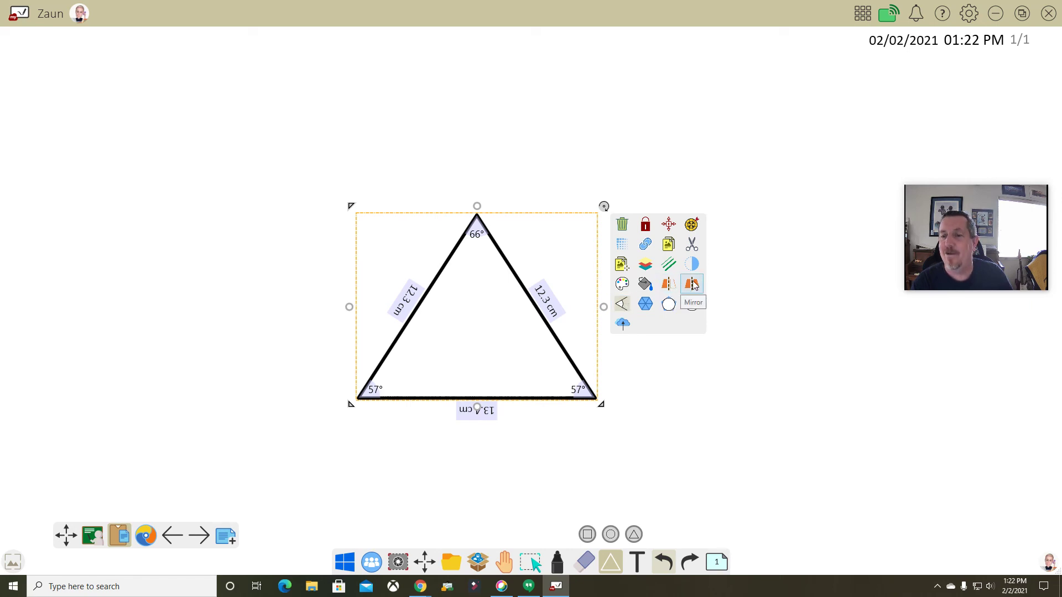
Show the triangle's inscribed circle and hide it again
left_click(645, 305)
left_click(645, 306)
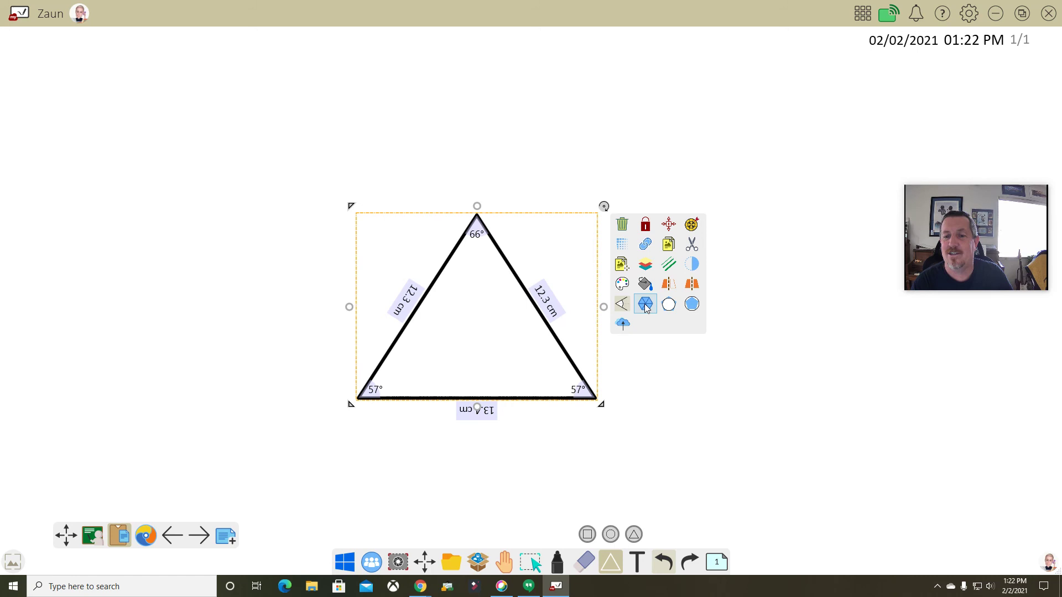
left_click(673, 308)
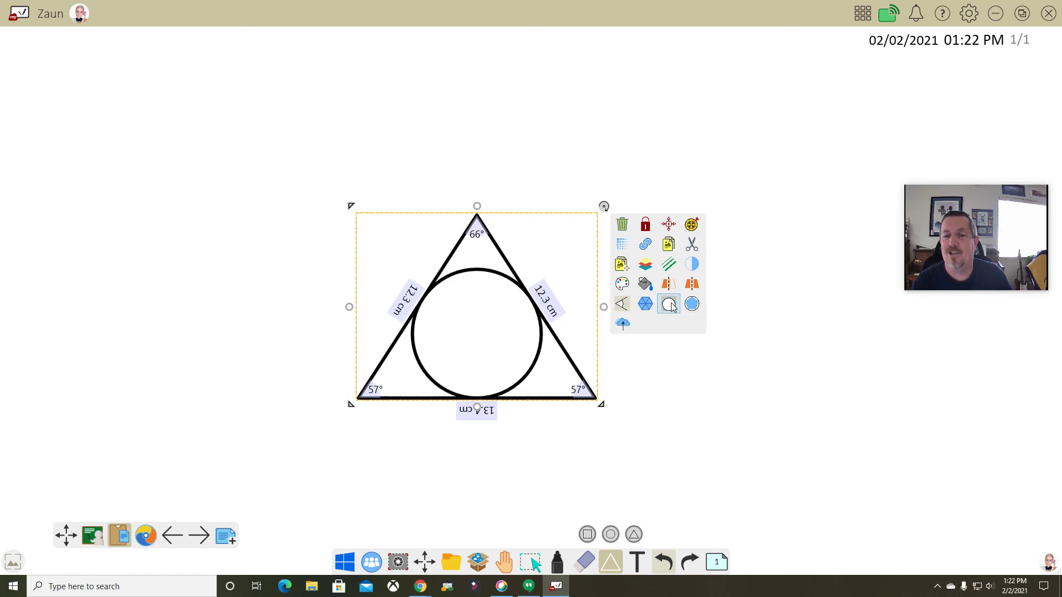
left_click(673, 307)
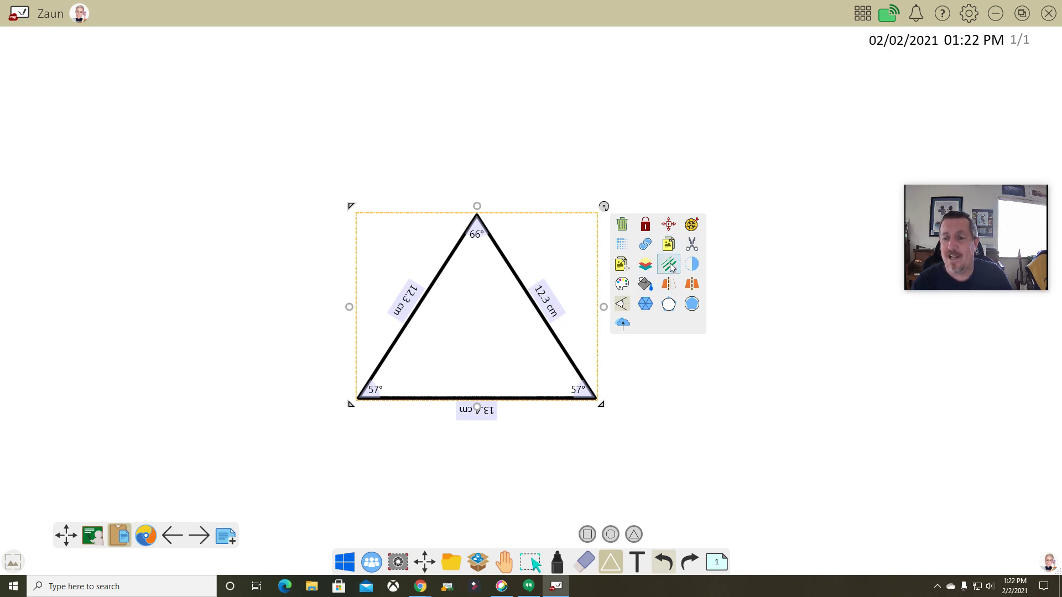
Try out the triangle's transparency setting and delete the triangle
left_click(692, 264)
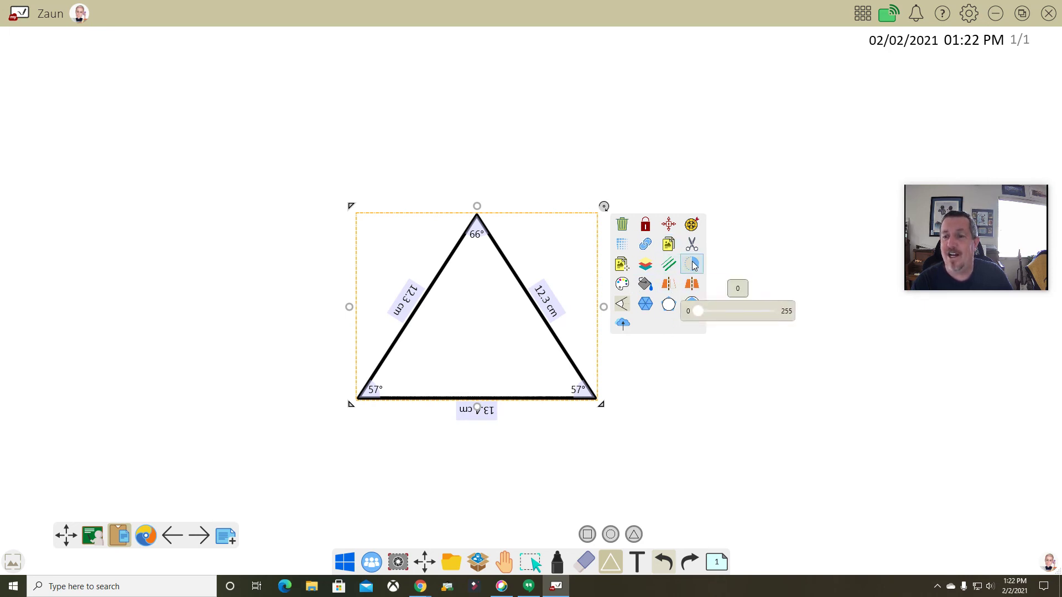
left_click_drag(702, 311, 735, 314)
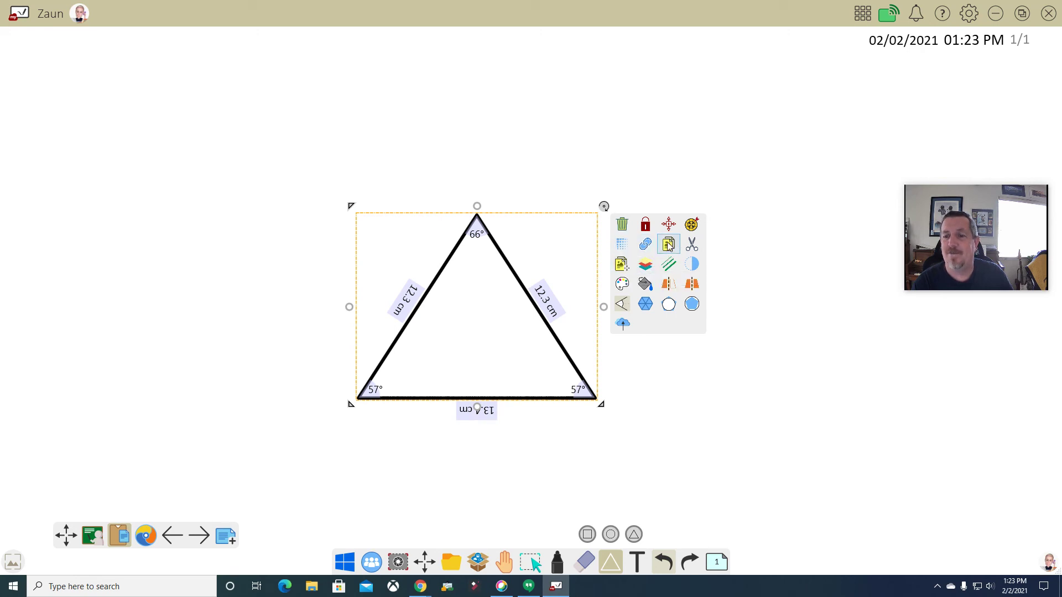
left_click(621, 223)
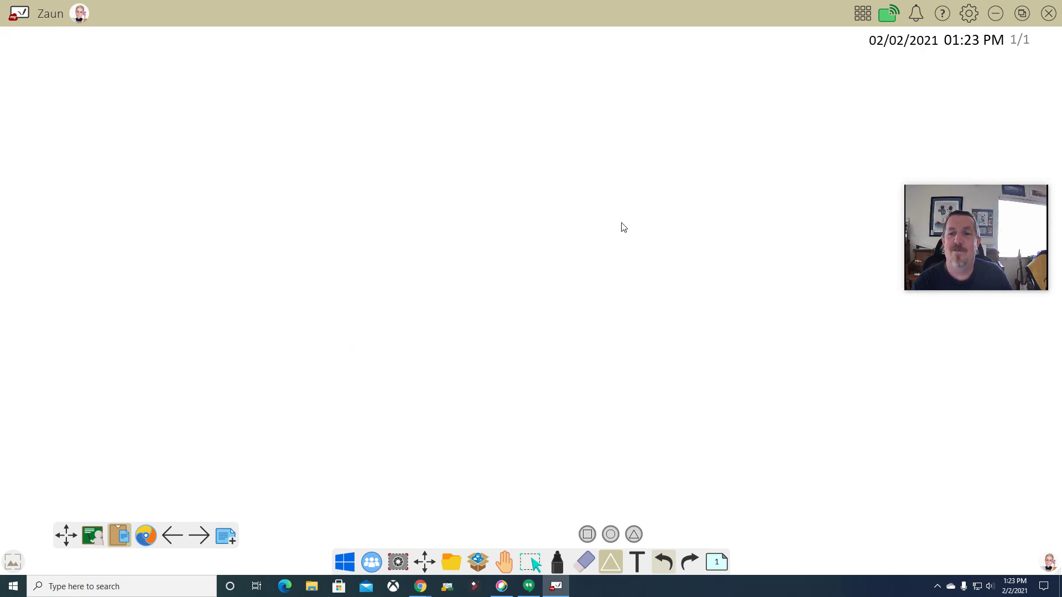
Draw a large circle on the canvas and divide it into 5 equal sectors
left_click(609, 534)
left_click_drag(357, 200, 457, 286)
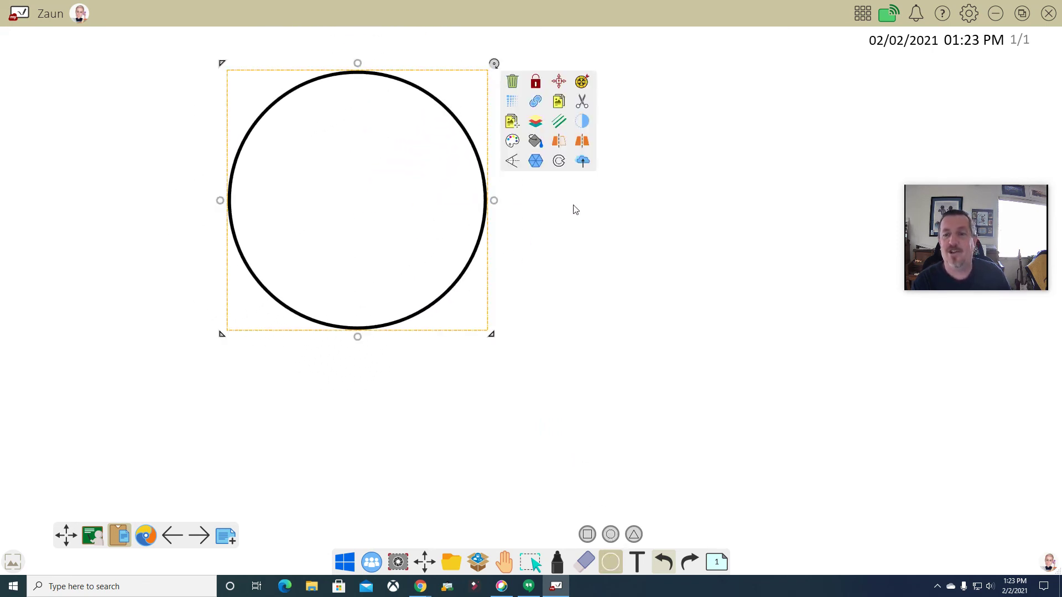
left_click(535, 161)
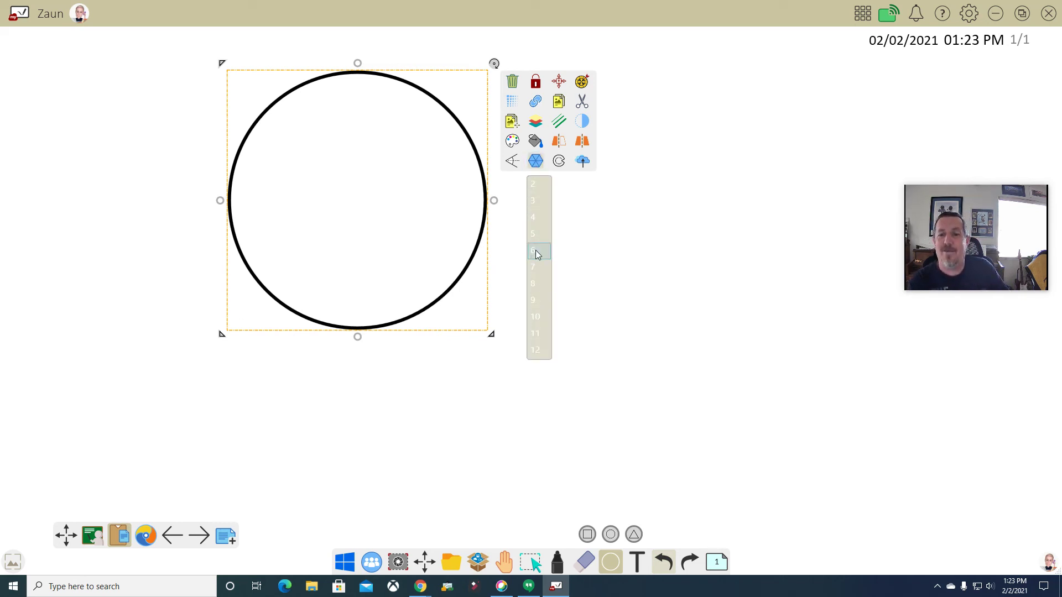
left_click(535, 235)
Draw a small circle to the right of the divided circle and shift the canvas slightly down and left
left_click_drag(443, 229, 616, 242)
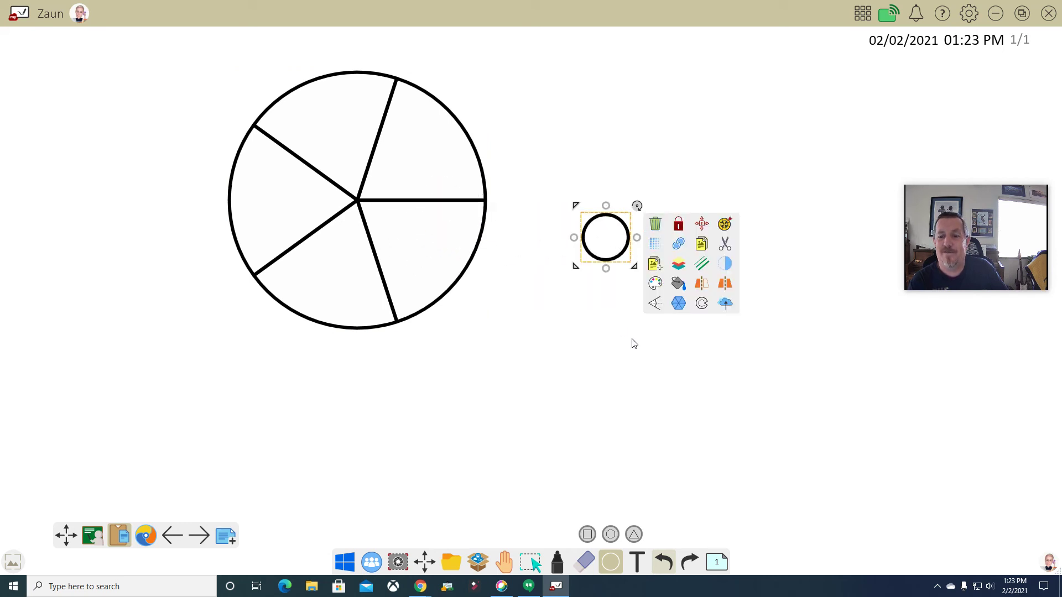
left_click(503, 563)
left_click_drag(433, 320, 543, 293)
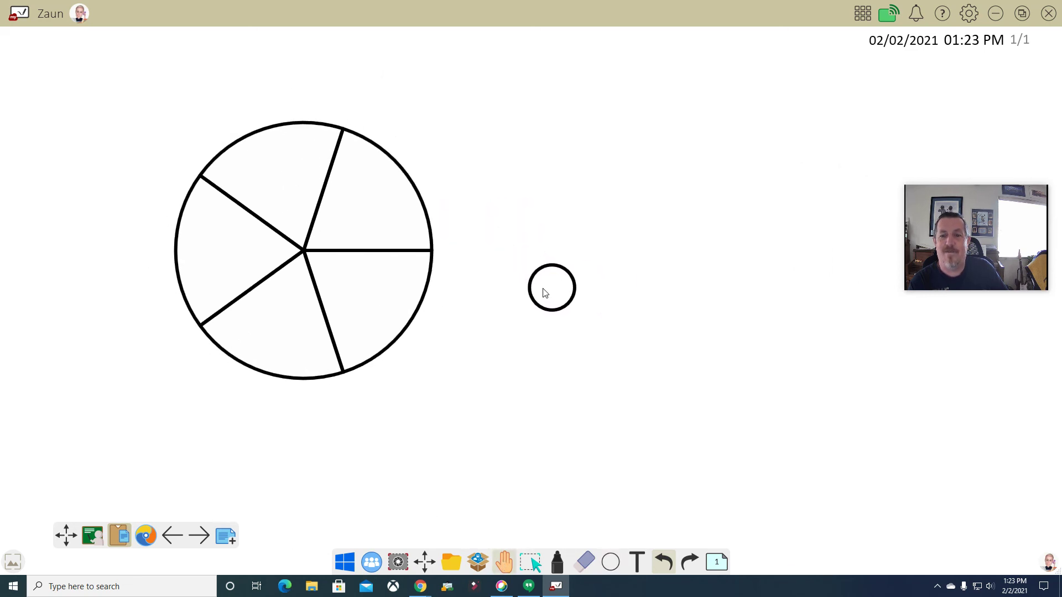
Select all sectors of the divided circle together and move them up and to the left, away from the small circle
left_click(533, 563)
mouse_move(452, 95)
left_mouse_down()
mouse_move(218, 276)
mouse_move(152, 300)
mouse_move(483, 230)
mouse_move(130, 160)
mouse_move(160, 356)
left_mouse_up()
mouse_move(283, 247)
left_mouse_down()
mouse_move(206, 233)
mouse_move(198, 220)
left_mouse_up()
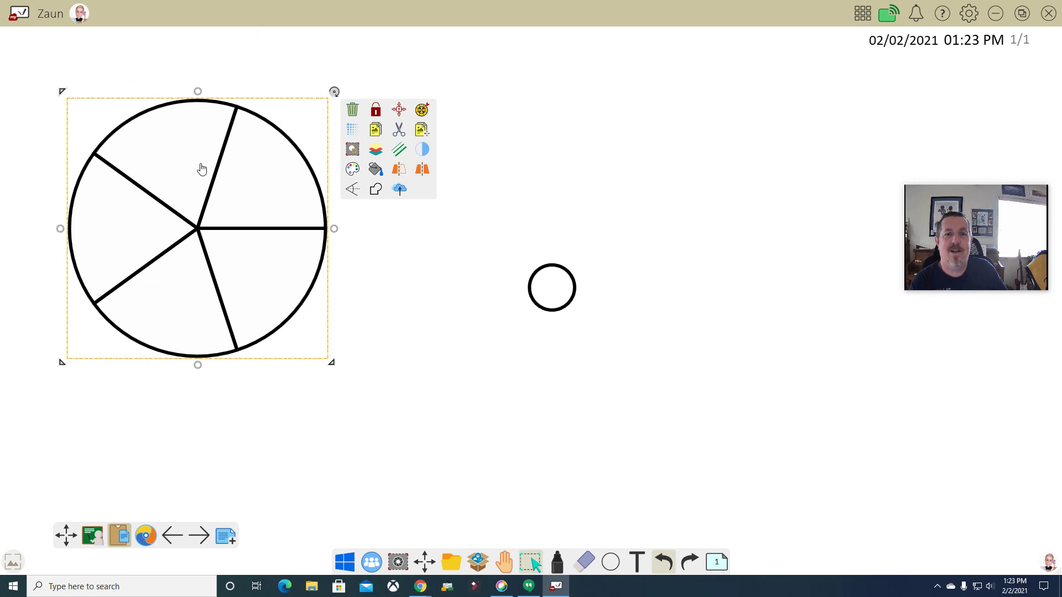
Show and hide the length and angle measurements of the divided circle's sectors, and open and close its transparency setting
left_click(353, 190)
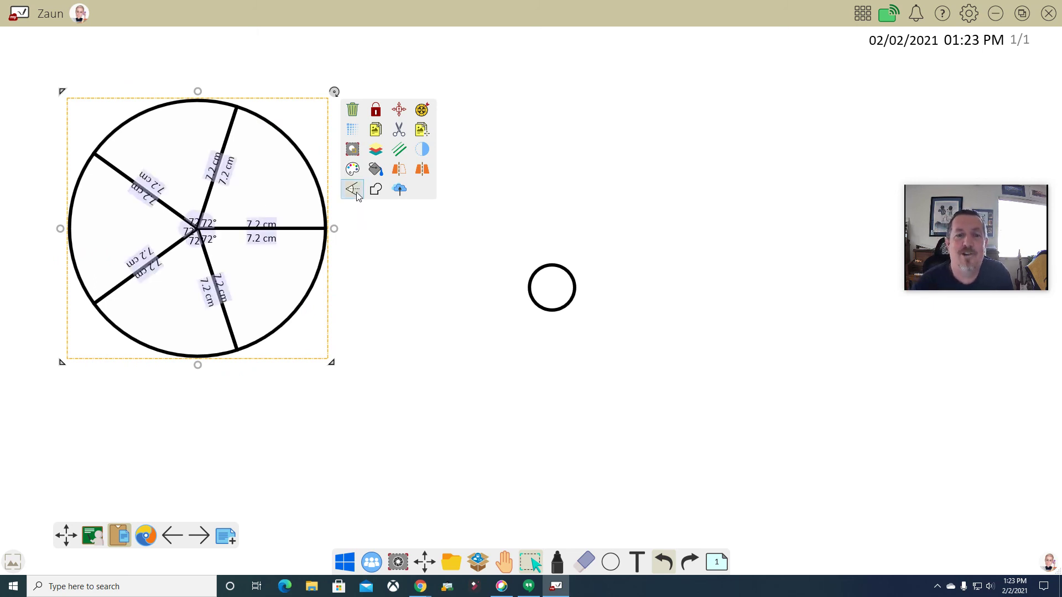
left_click(355, 192)
left_click(423, 150)
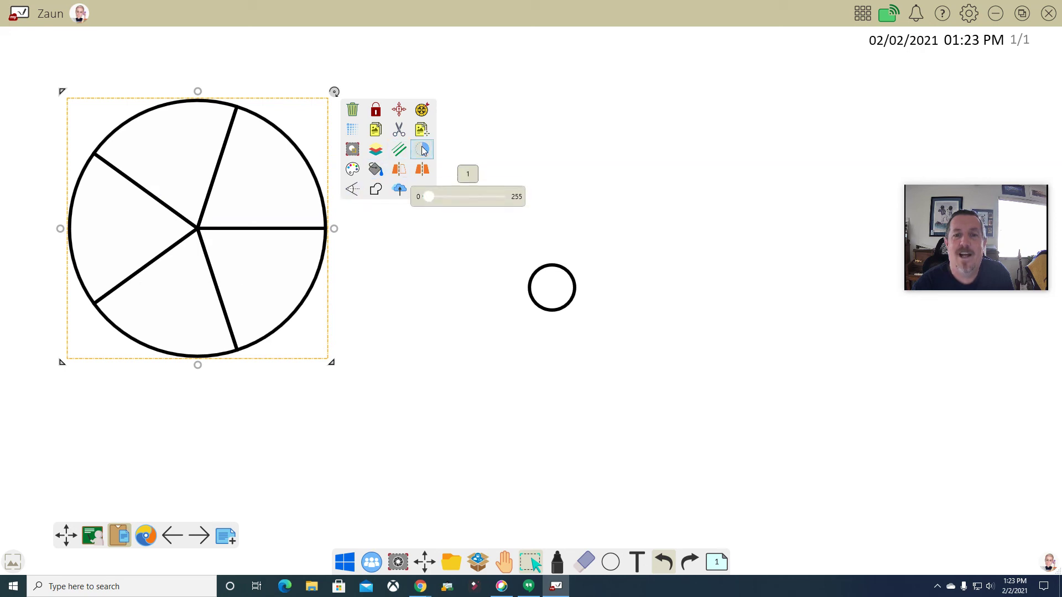
left_click(422, 150)
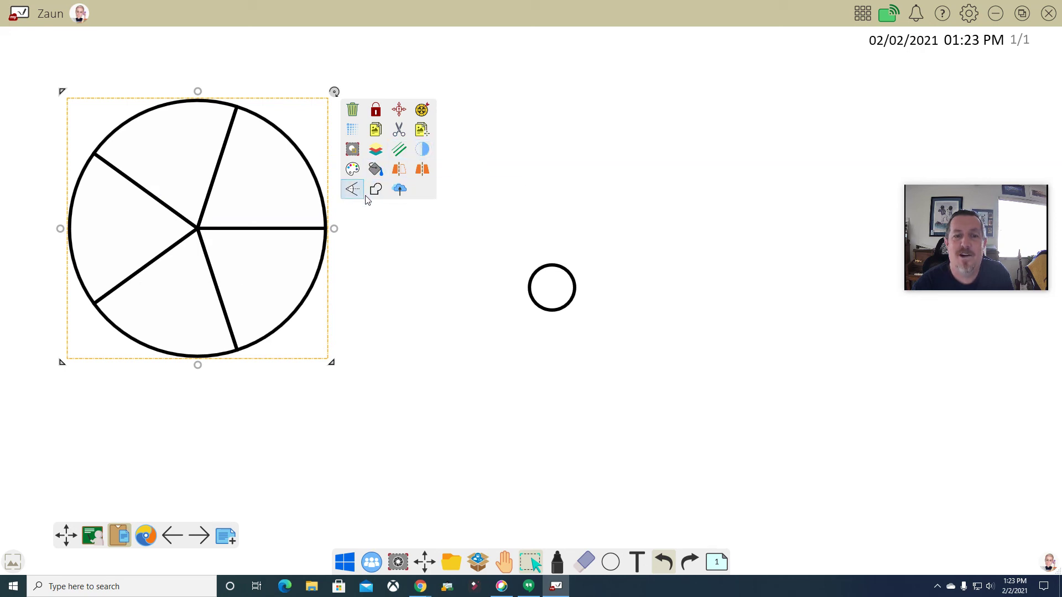
Divide the small circle into 2 equal sectors and move its lower half up and to the left
left_click(556, 288)
left_click(556, 288)
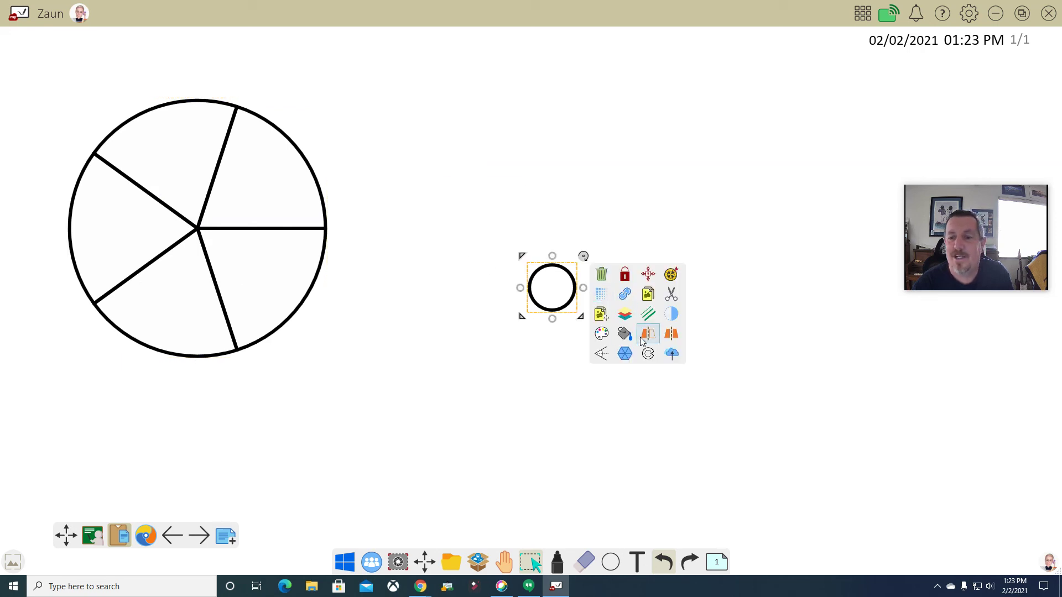
left_click(625, 353)
left_click(626, 381)
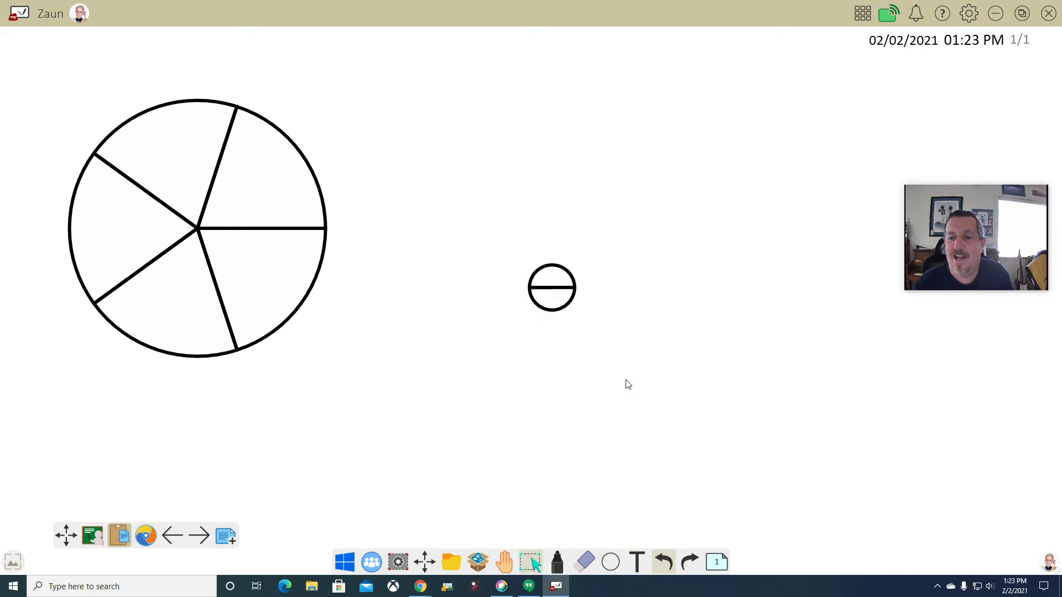
left_click_drag(559, 301, 524, 212)
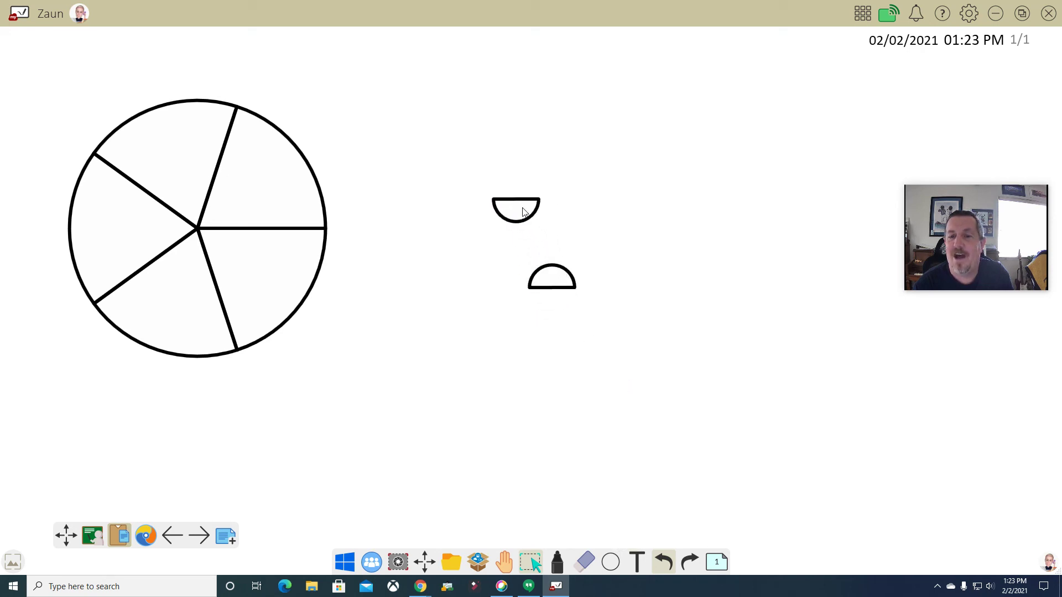
Pull the five sectors of the large divided circle apart so that each stands separately on the canvas
left_click_drag(281, 256, 382, 330)
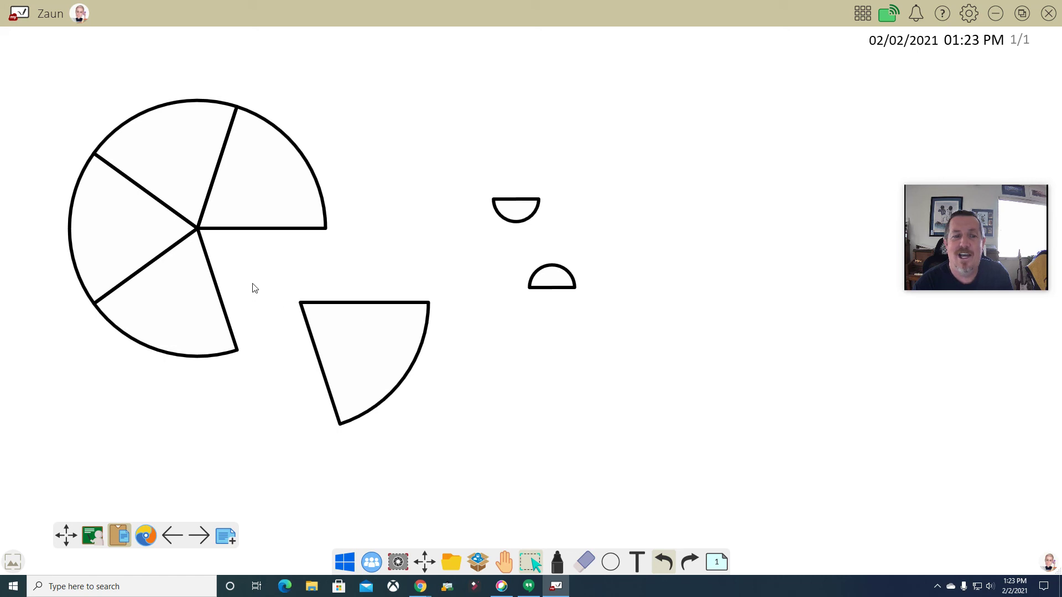
left_click_drag(175, 303, 142, 394)
left_click_drag(126, 240, 72, 277)
left_click_drag(155, 159, 108, 101)
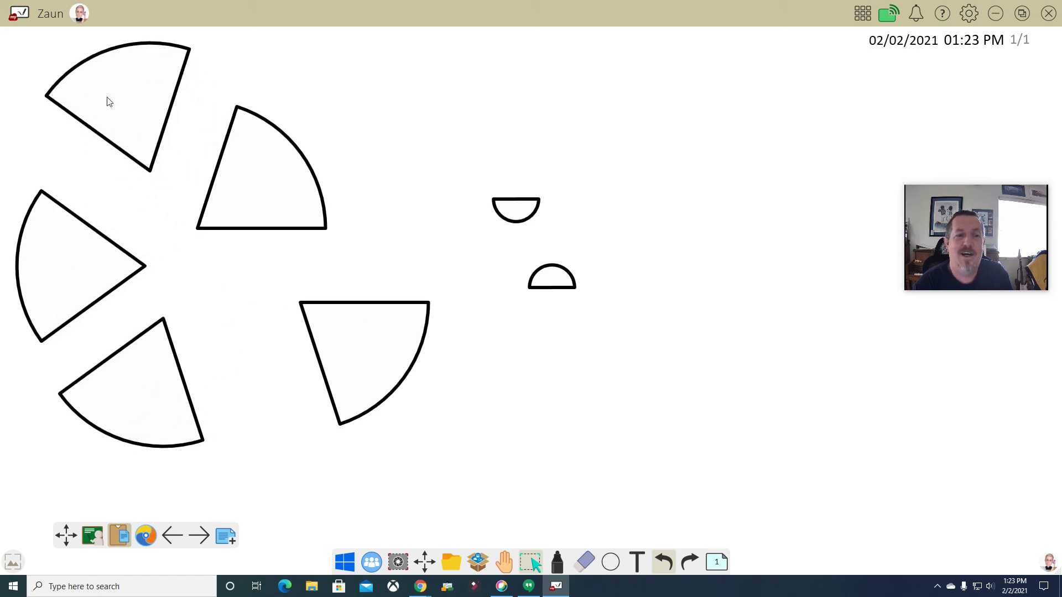
left_click_drag(276, 149, 400, 119)
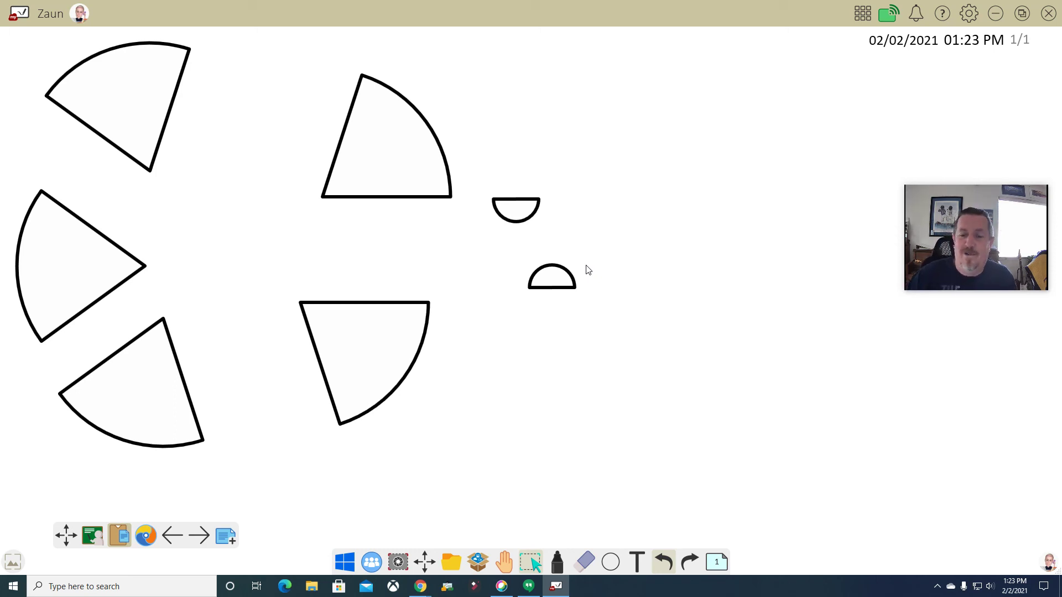
Show and hide the measurements of the small circle's upper half and delete that half circle
left_click(552, 279)
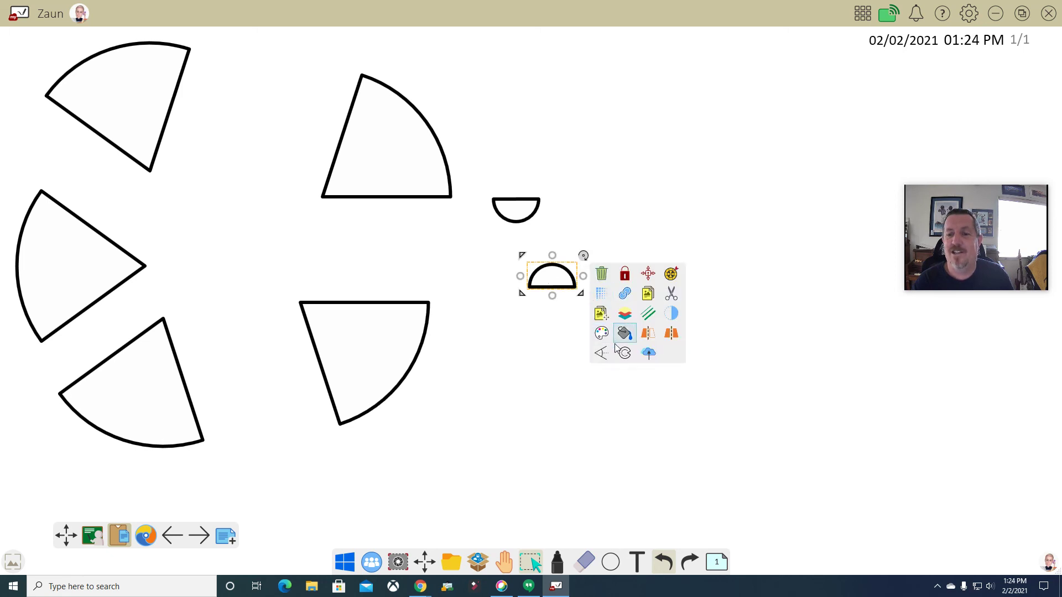
left_click(604, 354)
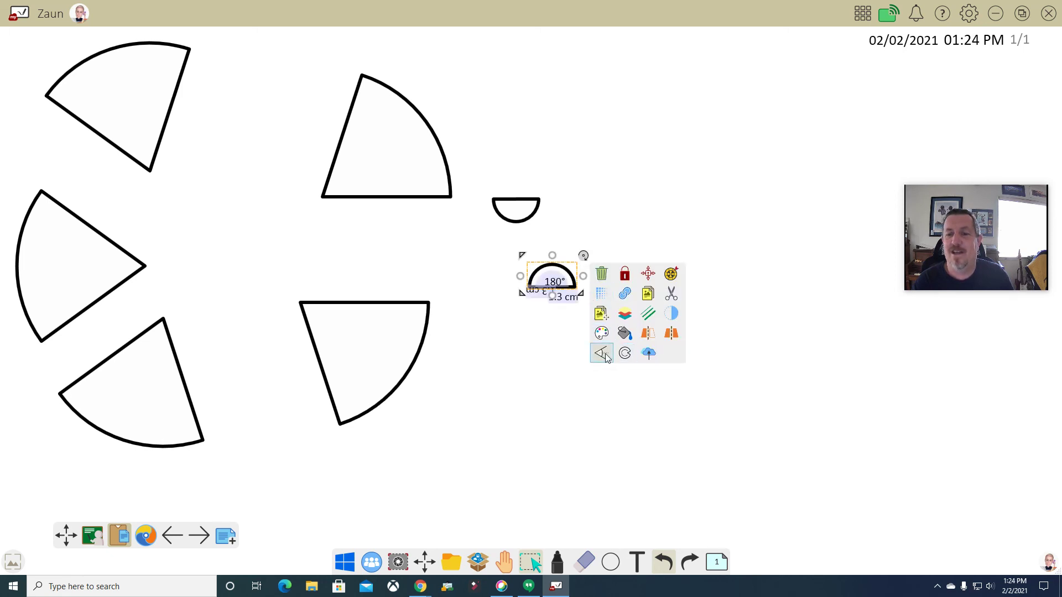
left_click(603, 354)
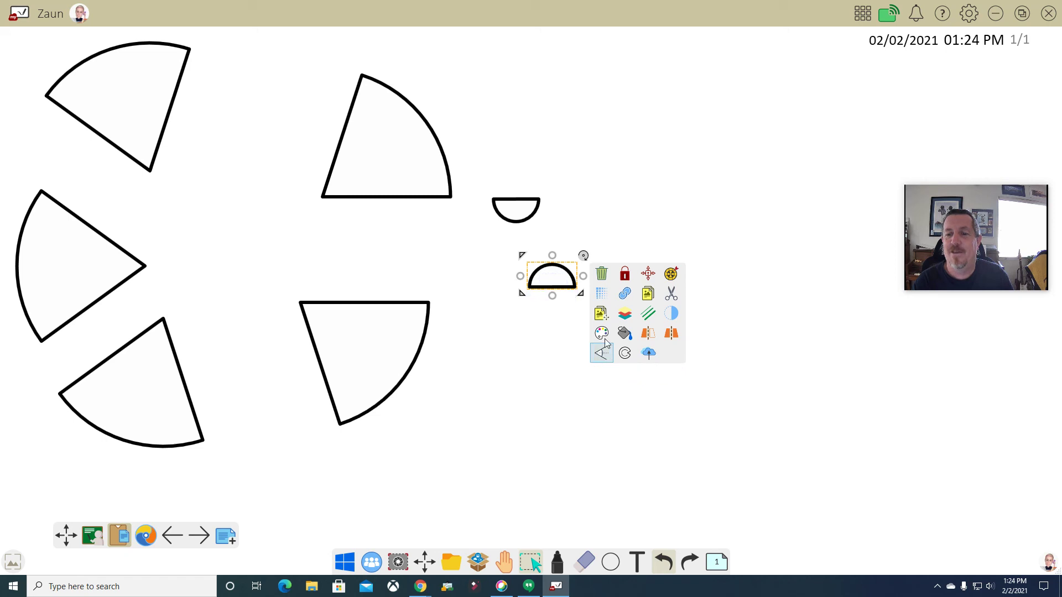
left_click(602, 274)
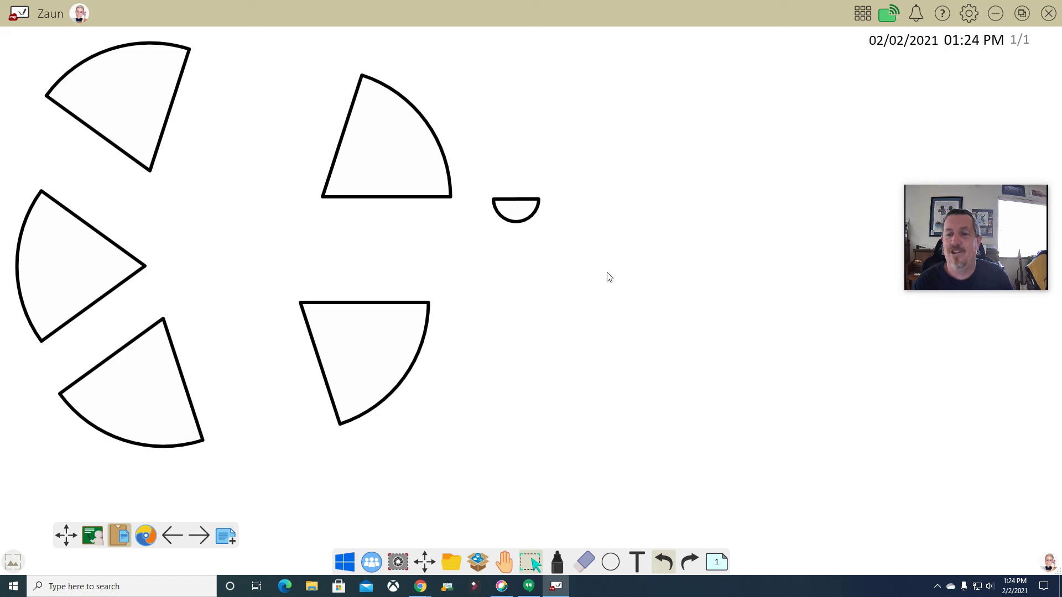
Clear all remaining sectors from the page with the eraser's clear-all option
left_click(585, 561)
left_click(584, 562)
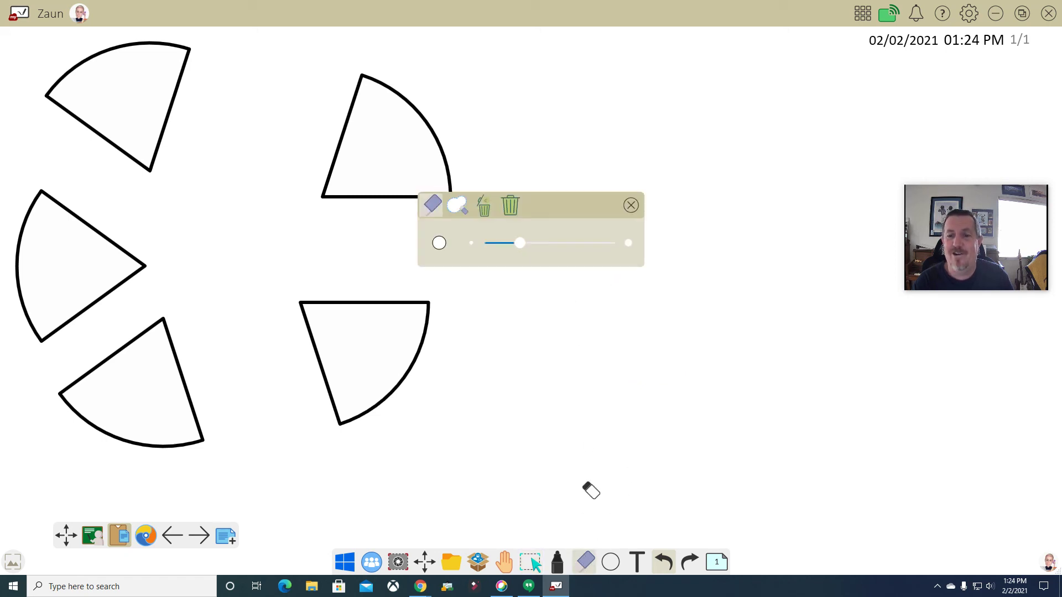
left_click(510, 206)
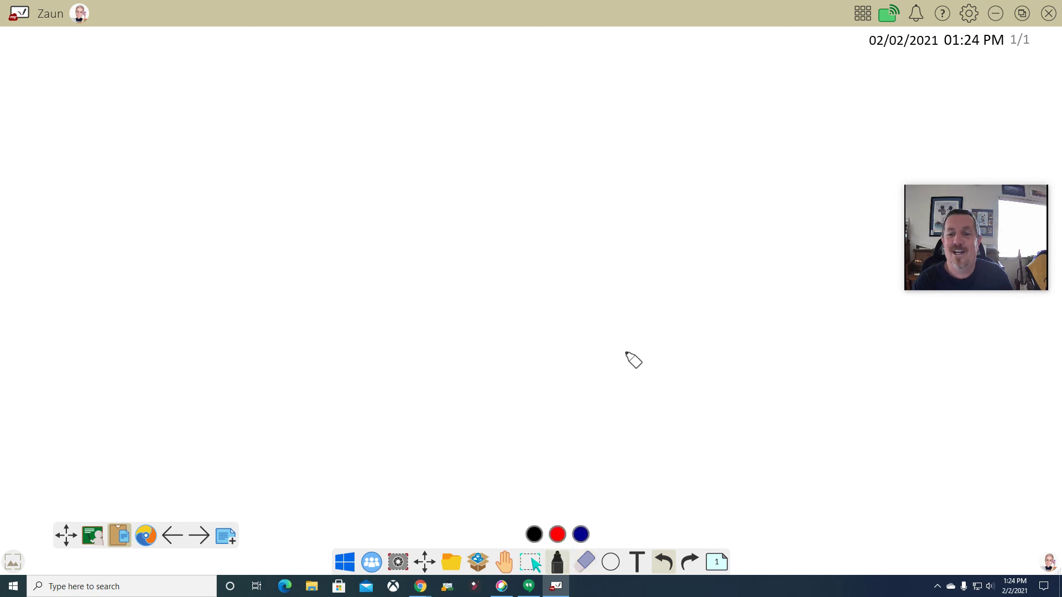
Draw a rectangle about 10.6 by 8.4 cm in the middle of the blank page
left_click(609, 562)
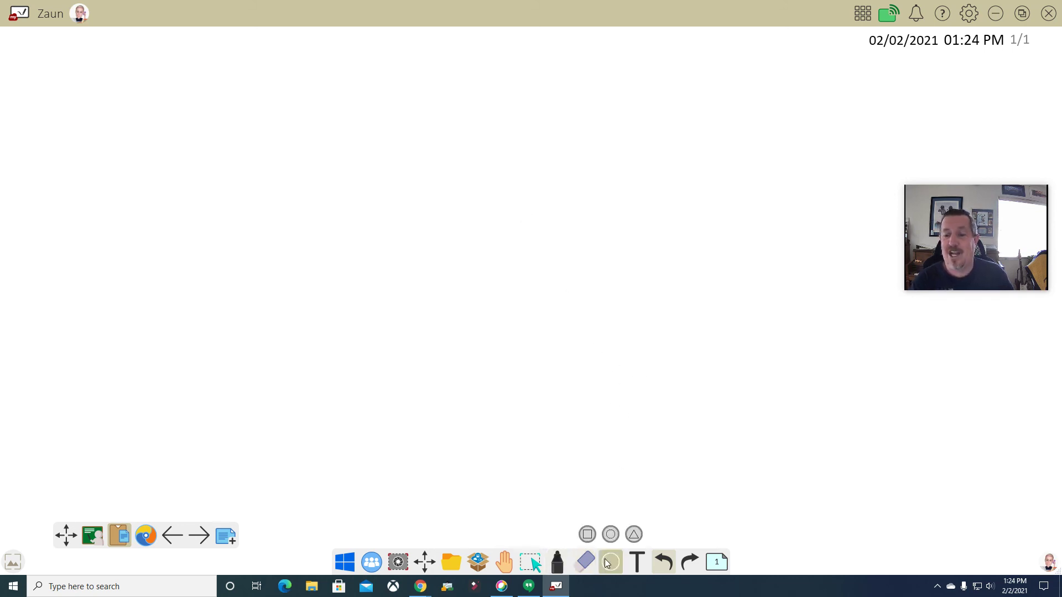
left_click(633, 534)
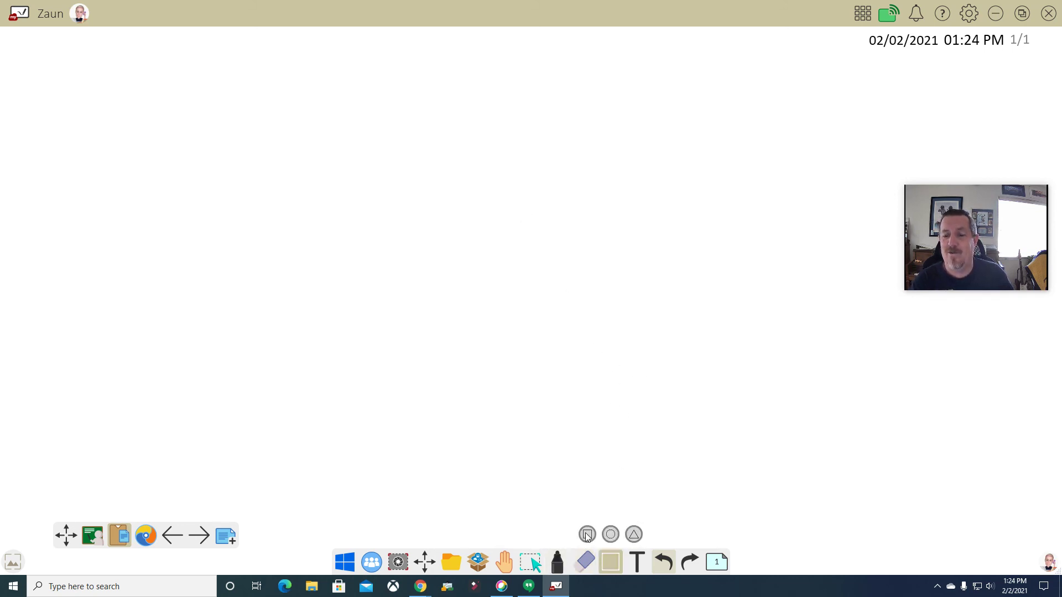
left_click_drag(330, 243, 520, 396)
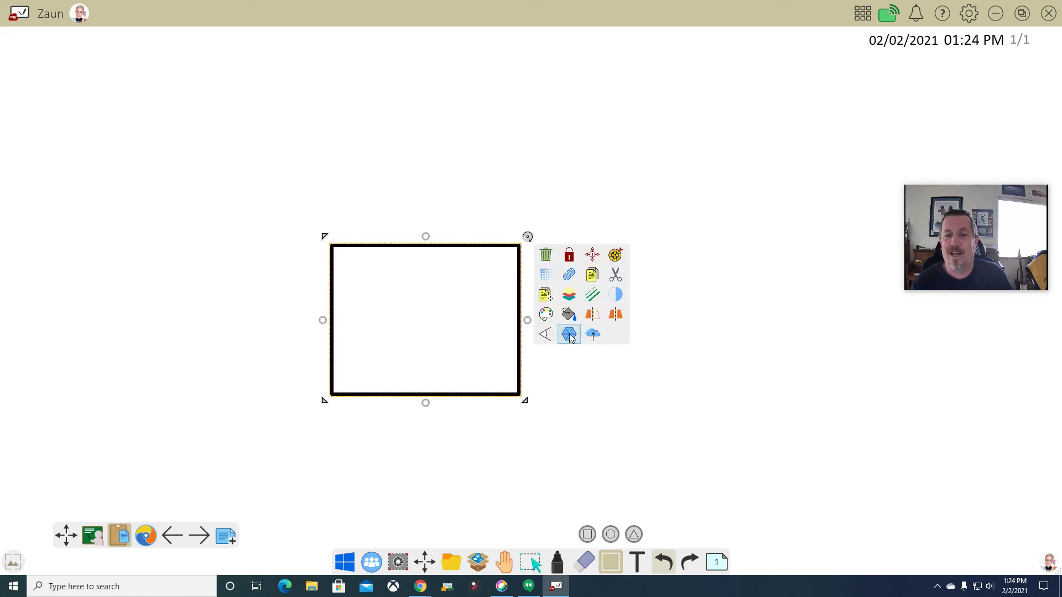
Show and hide the rectangle's side and angle measurements, and delete the rectangle
left_click(547, 334)
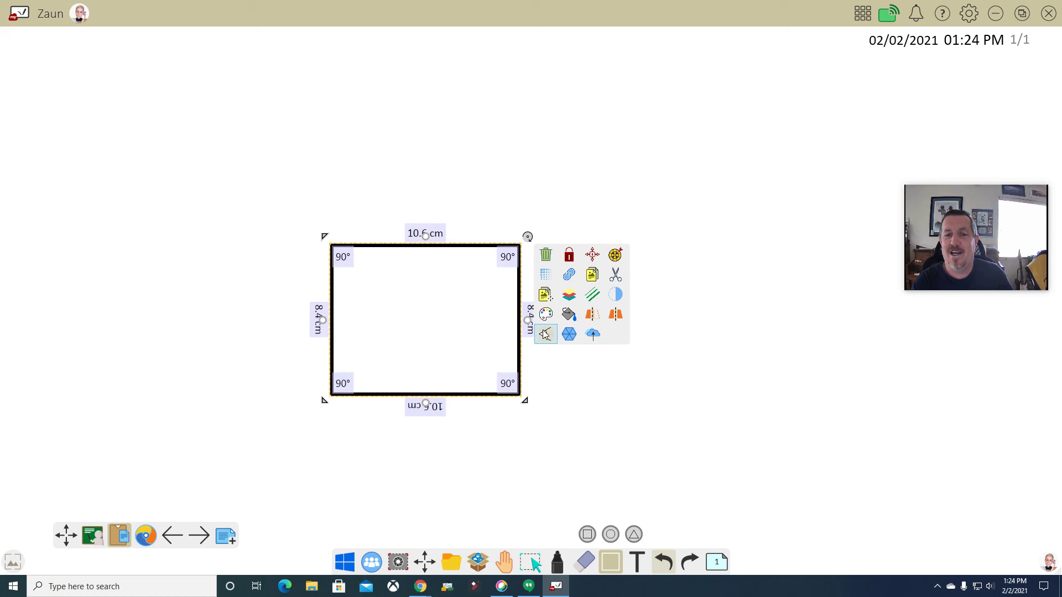
left_click(545, 334)
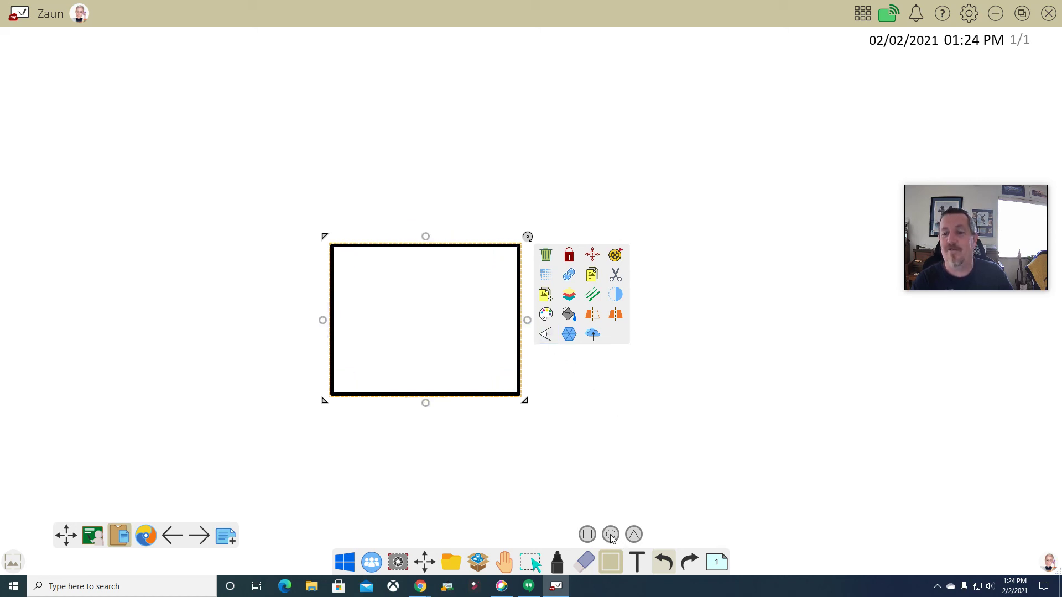
left_click(546, 259)
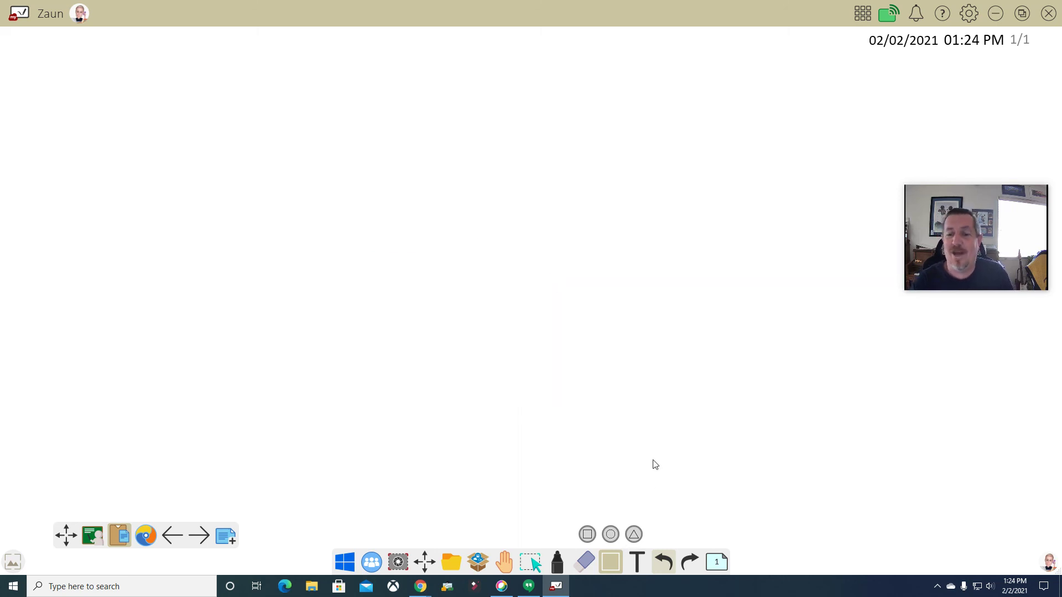
Draw two diagonal strokes with the handwriting recognition tool and clear them from the page
left_click(638, 563)
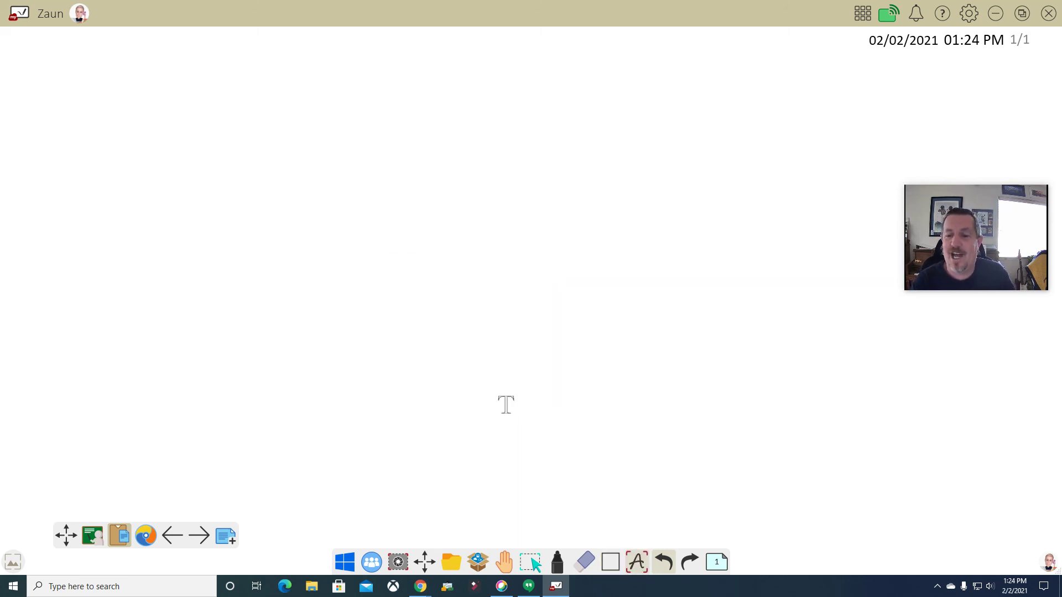
left_click_drag(304, 223, 569, 347)
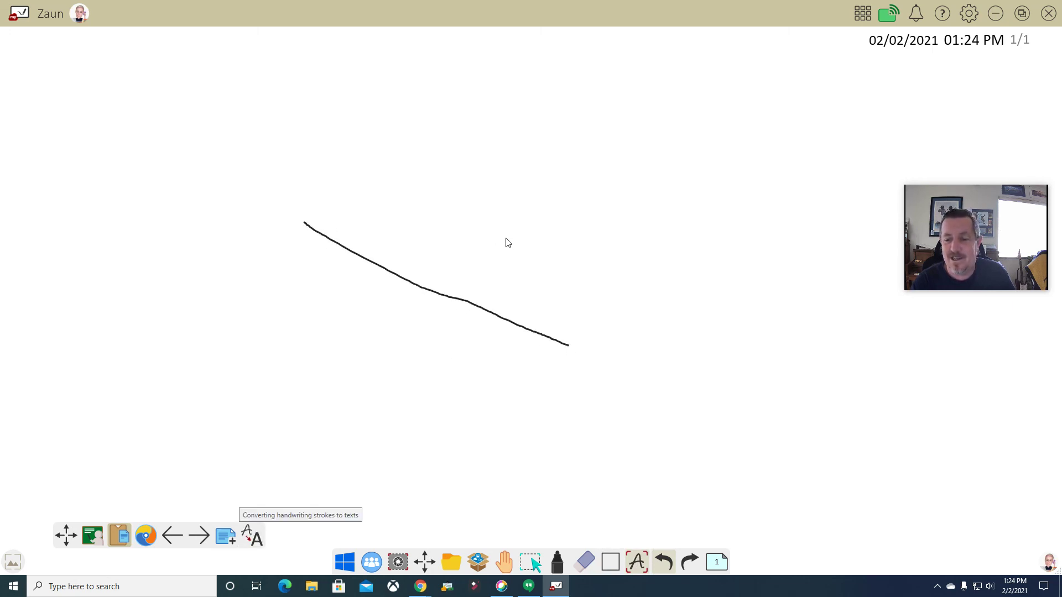
left_click(635, 562)
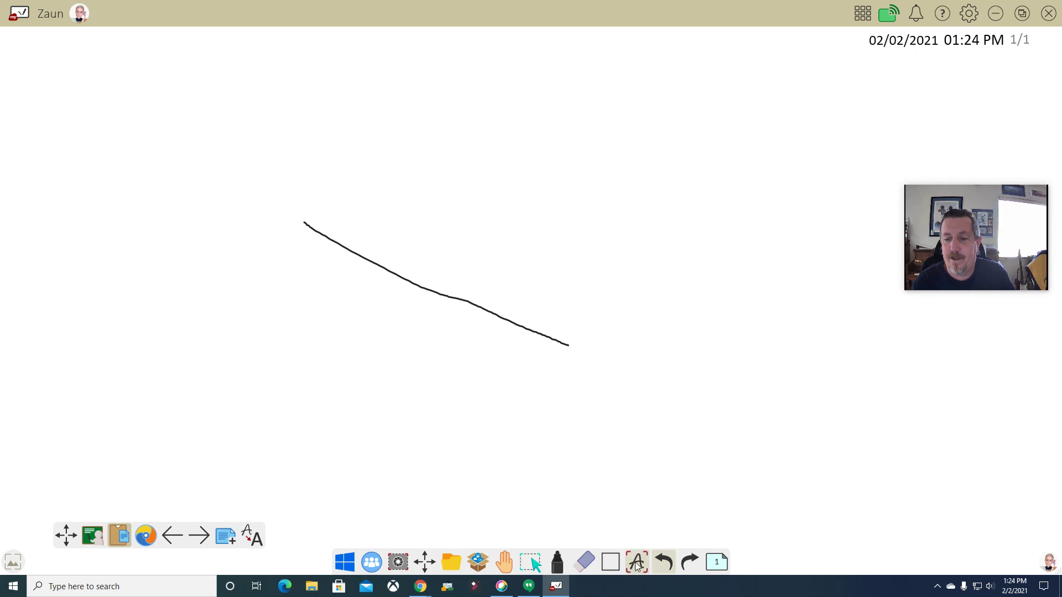
left_click_drag(495, 156, 618, 243)
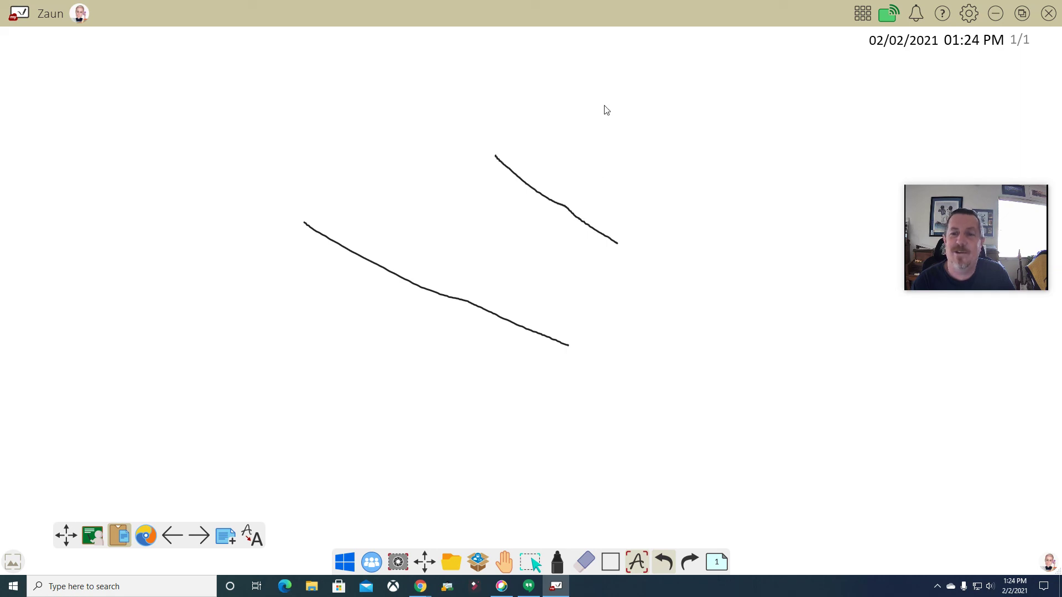
left_click(584, 568)
left_click(583, 568)
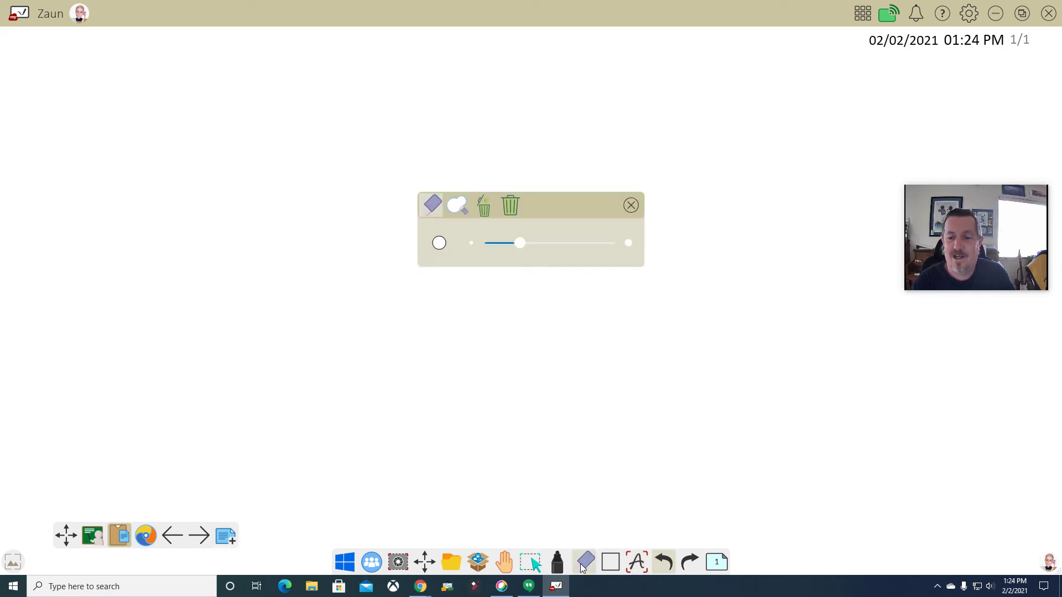
left_click(508, 214)
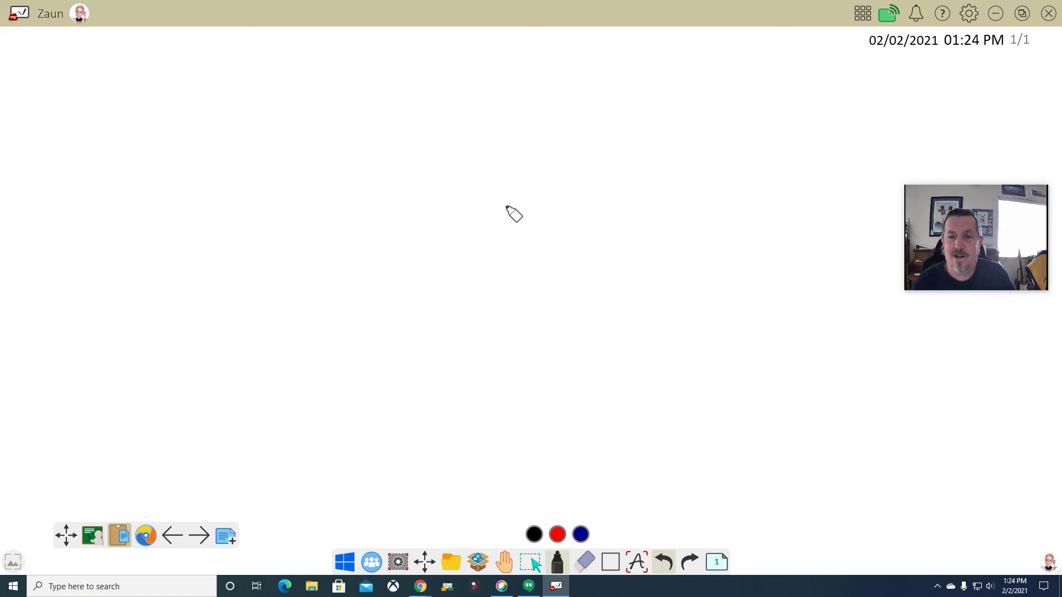
Handwrite the word "Hello" in large letters on the canvas with the handwriting recognition tool
left_click(637, 564)
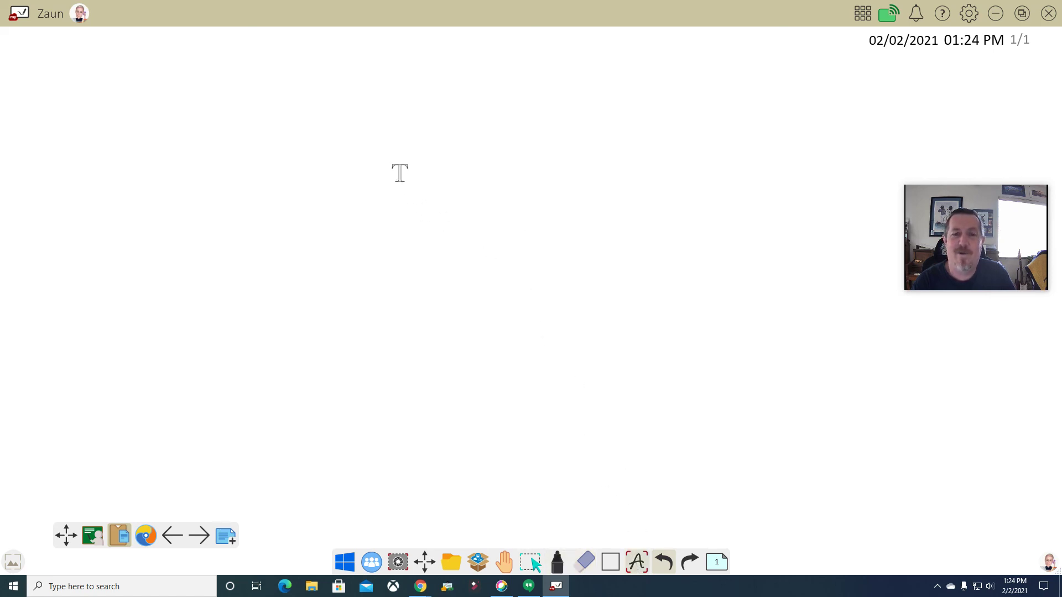
mouse_move(380, 151)
left_mouse_down()
mouse_move(384, 242)
mouse_move(405, 171)
mouse_move(411, 237)
left_mouse_up()
mouse_move(389, 203)
left_mouse_down()
mouse_move(424, 205)
mouse_move(463, 239)
left_mouse_up()
mouse_move(487, 150)
left_mouse_down()
mouse_move(492, 265)
mouse_move(515, 230)
mouse_move(517, 261)
left_mouse_up()
mouse_move(558, 220)
left_mouse_down()
mouse_move(543, 270)
mouse_move(565, 216)
left_mouse_up()
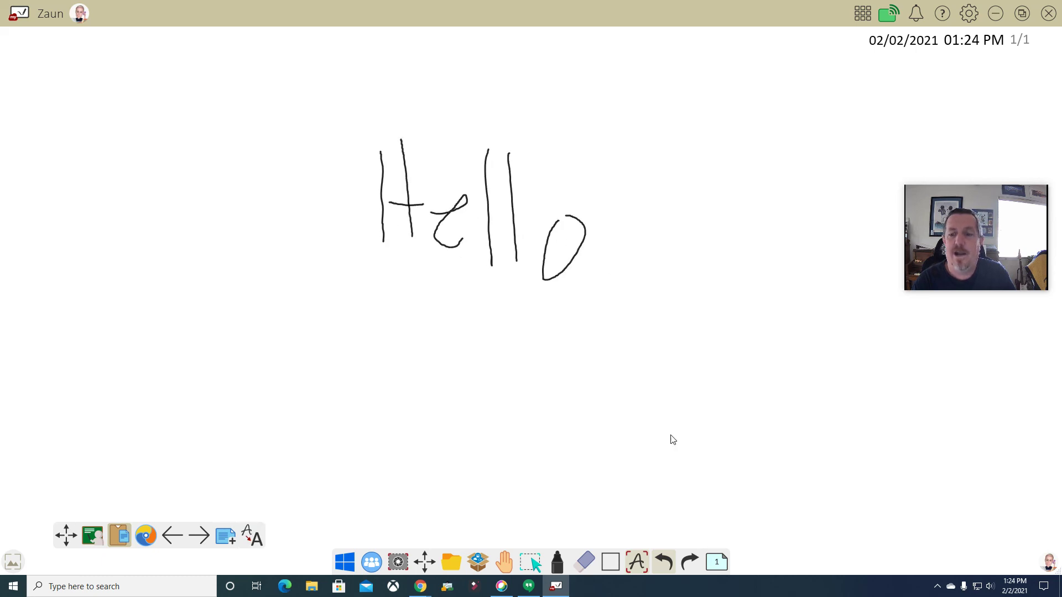
Switch to typed text and place a text box reading "Hello" below the handwritten word
left_click(637, 562)
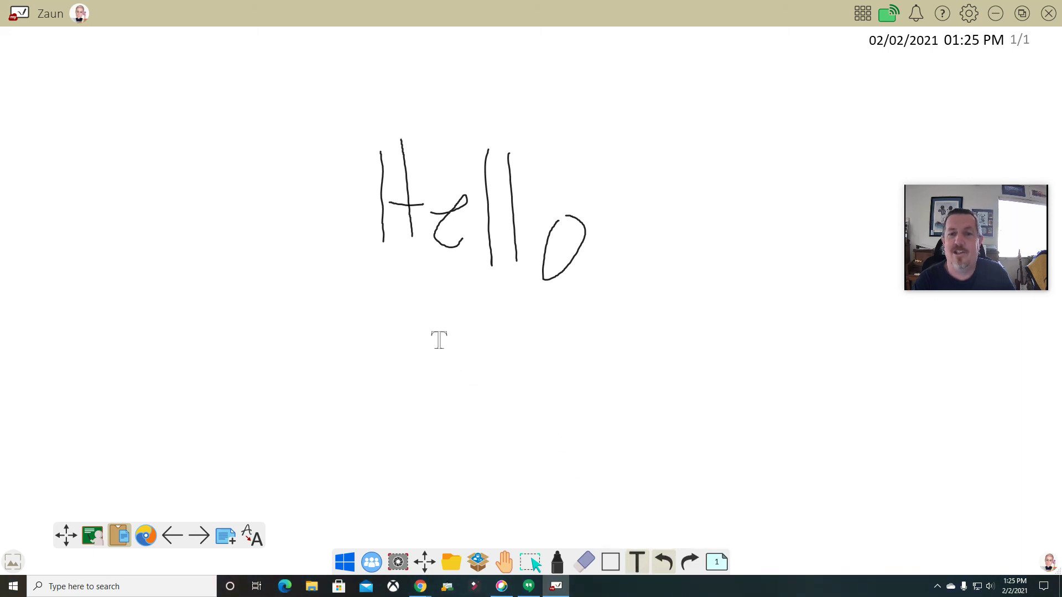
left_click(428, 320)
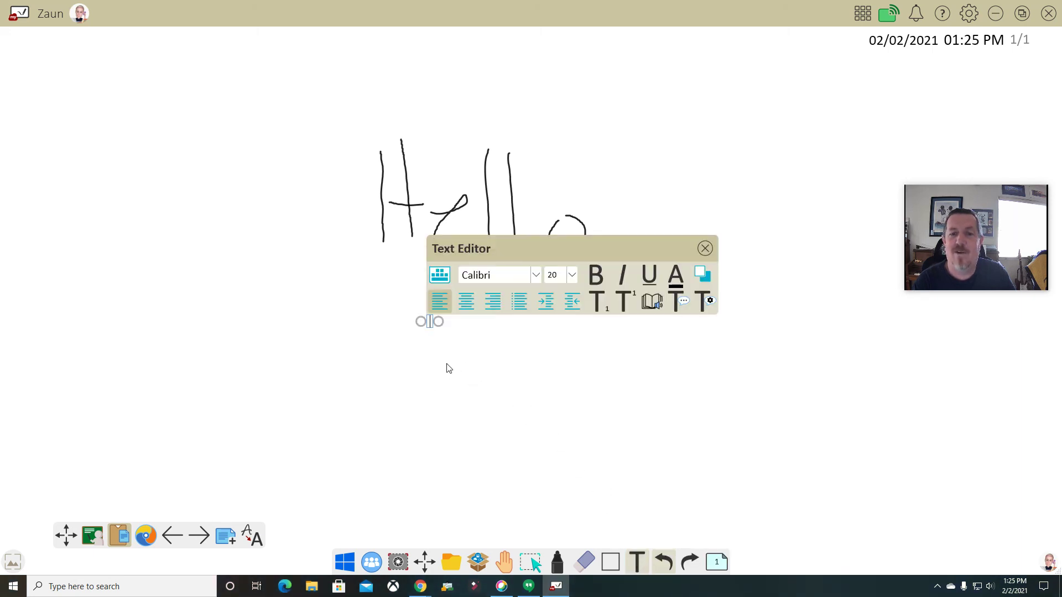
left_click(466, 348)
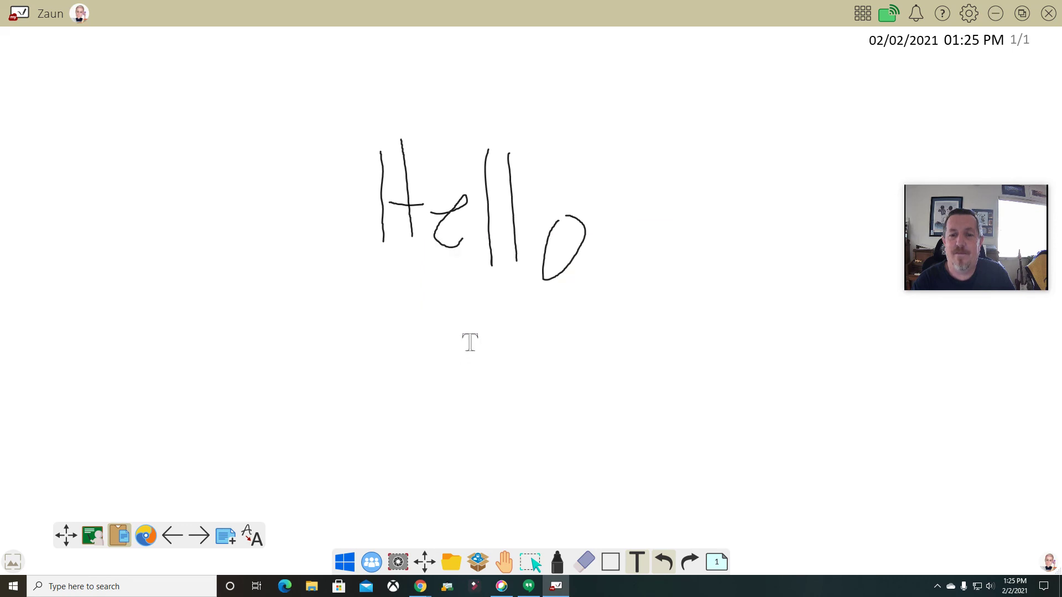
left_click(455, 330)
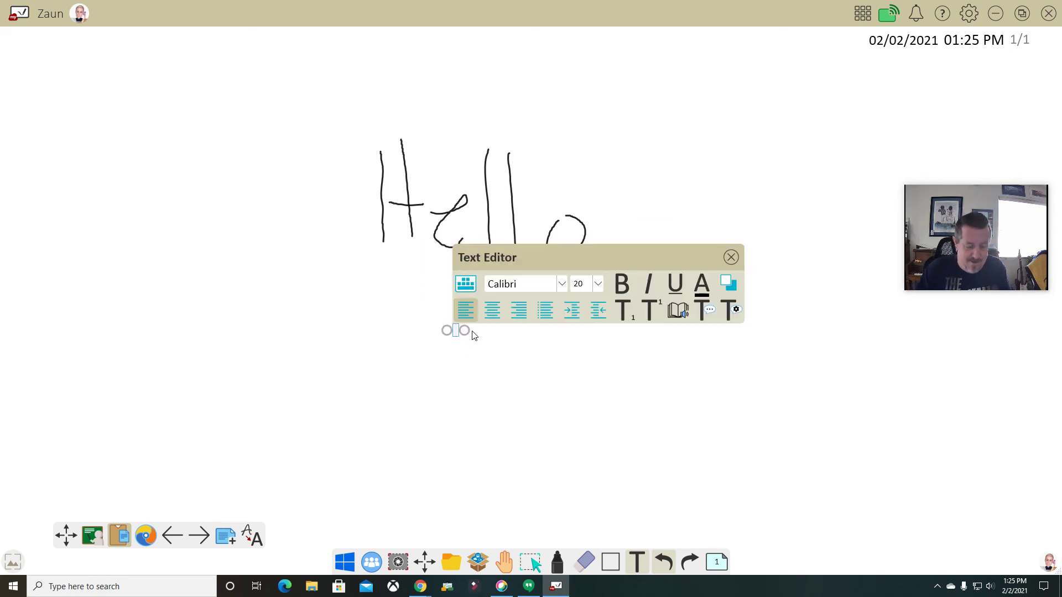
type("Hello")
key("Return")
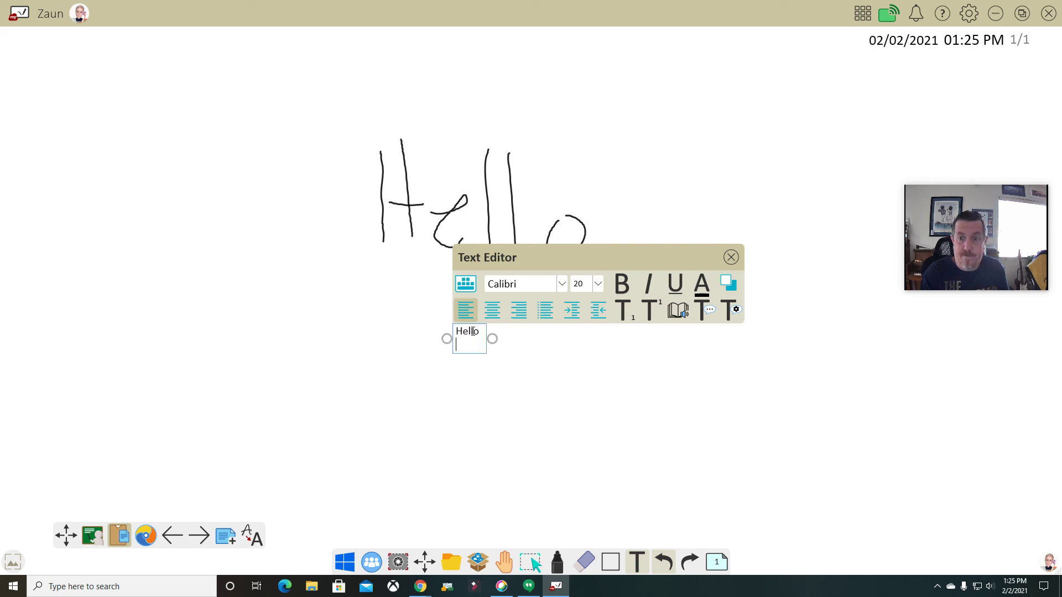
left_click(554, 358)
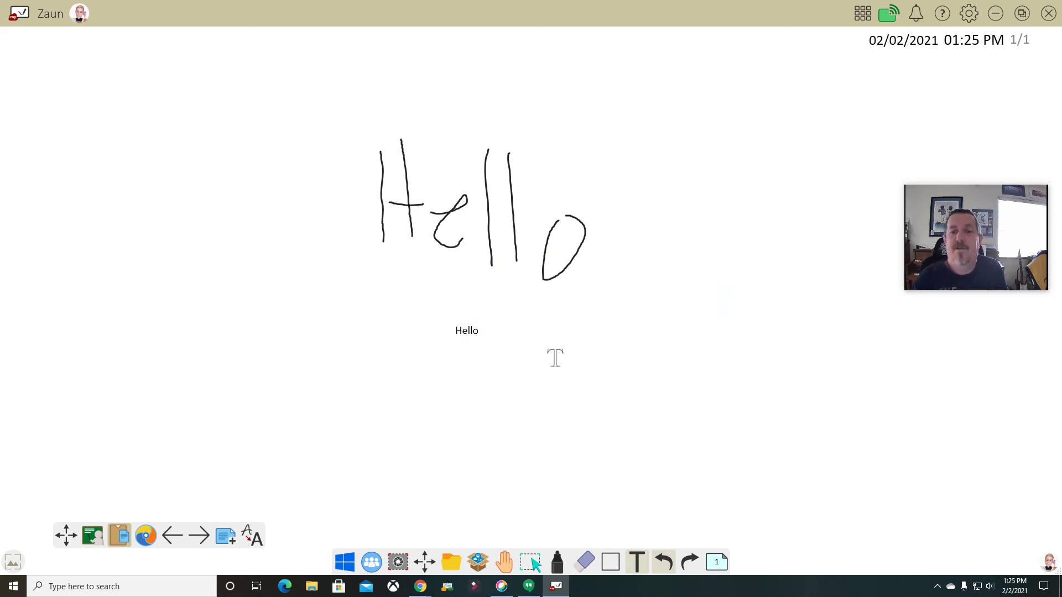
Switch to the shapes tool to discard the handwritten word, close the shape settings, and return to the typed text tool
left_click(610, 561)
left_click(609, 562)
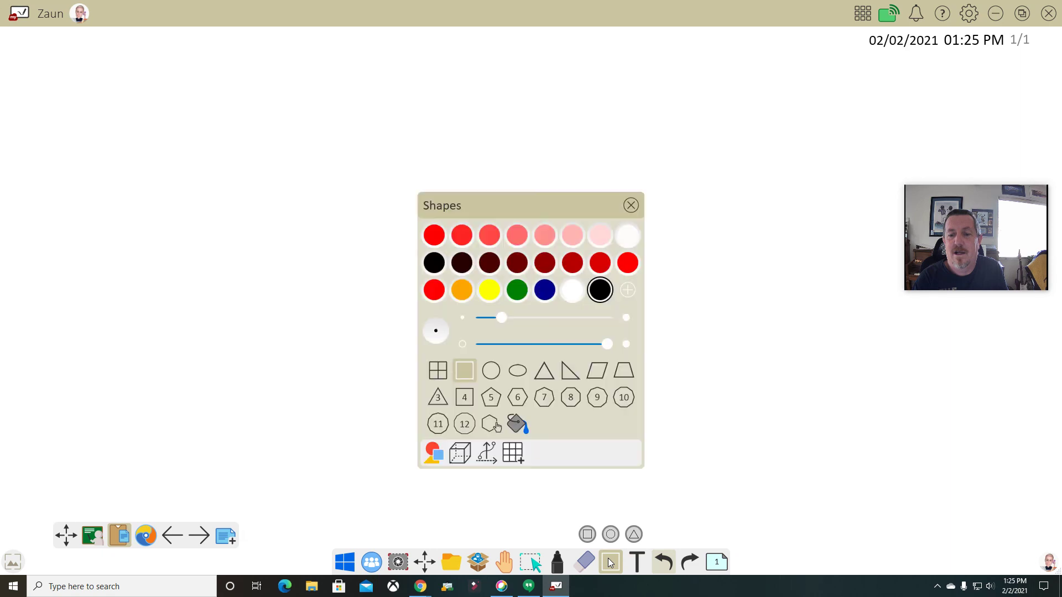
left_click(630, 206)
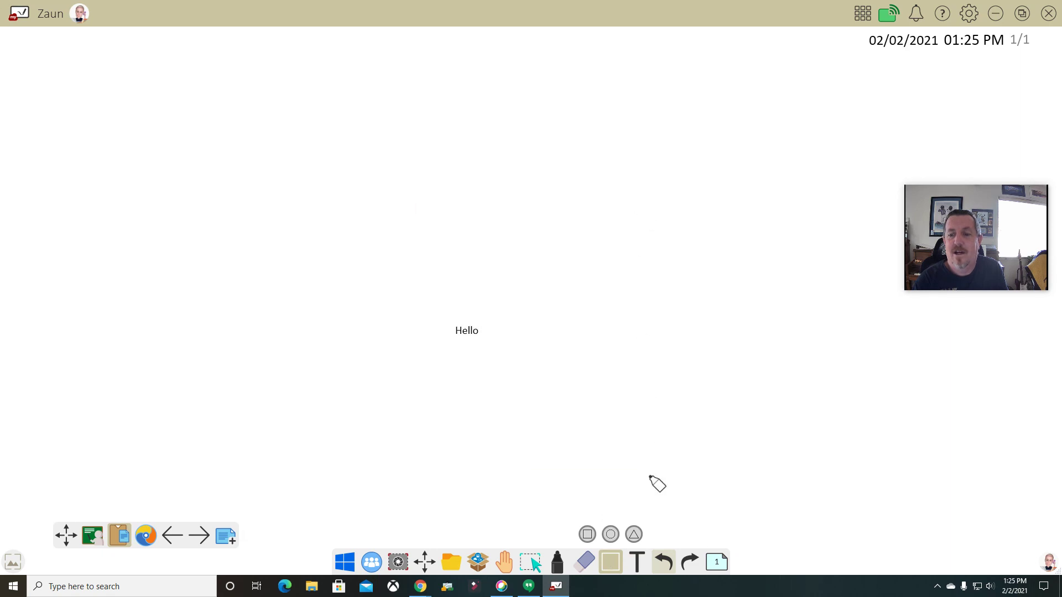
left_click(634, 561)
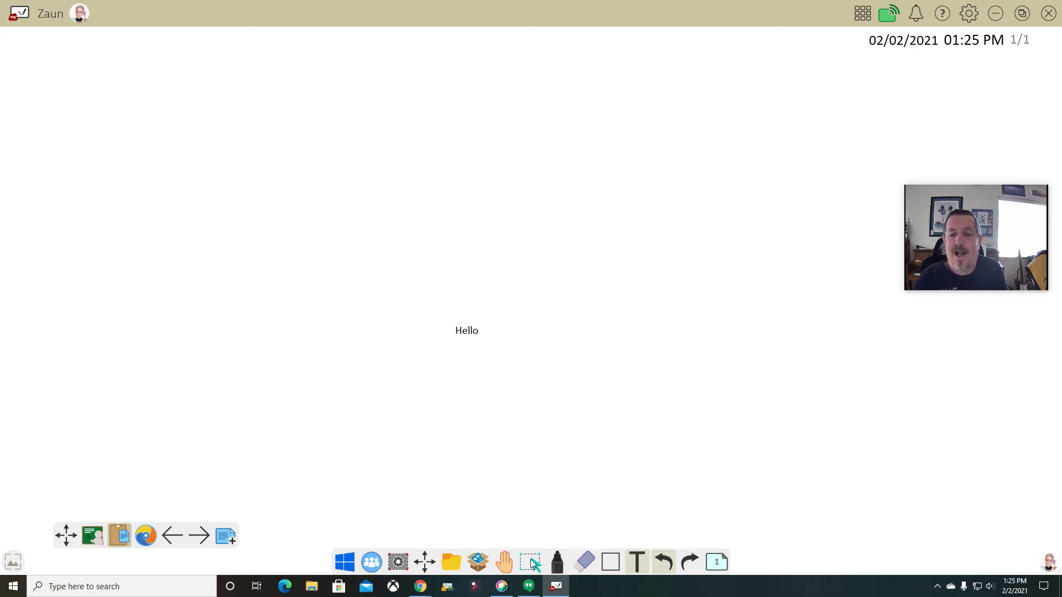
Select the typed "Hello", enlarge it, move it to the page's left side, and shrink it slightly
left_click(530, 562)
mouse_move(390, 299)
left_mouse_down()
mouse_move(539, 368)
mouse_move(595, 436)
mouse_move(789, 523)
left_mouse_up()
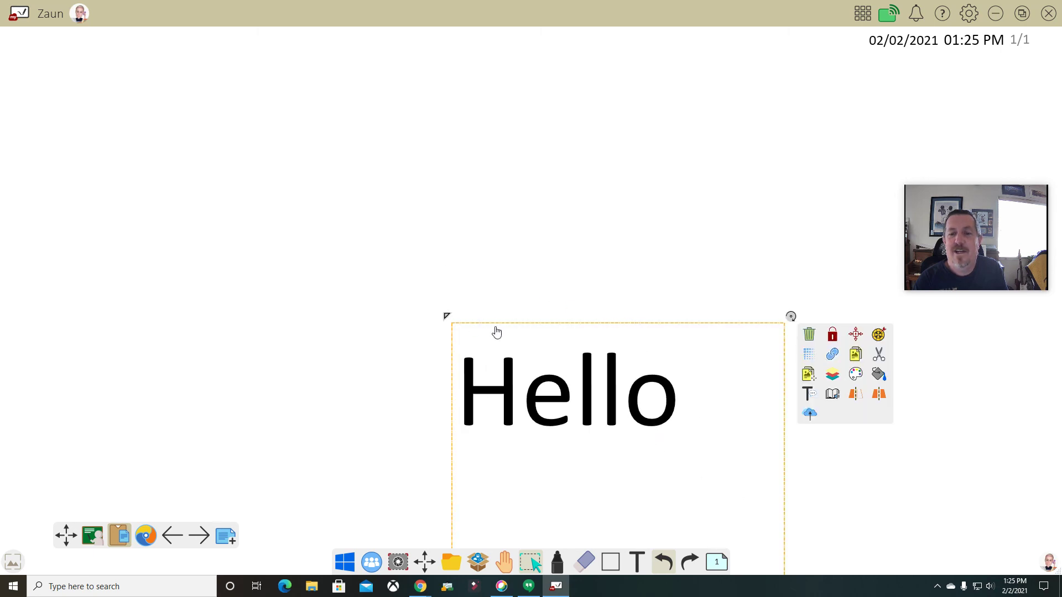
left_click(470, 324)
left_click_drag(467, 323, 95, 190)
left_click(214, 272)
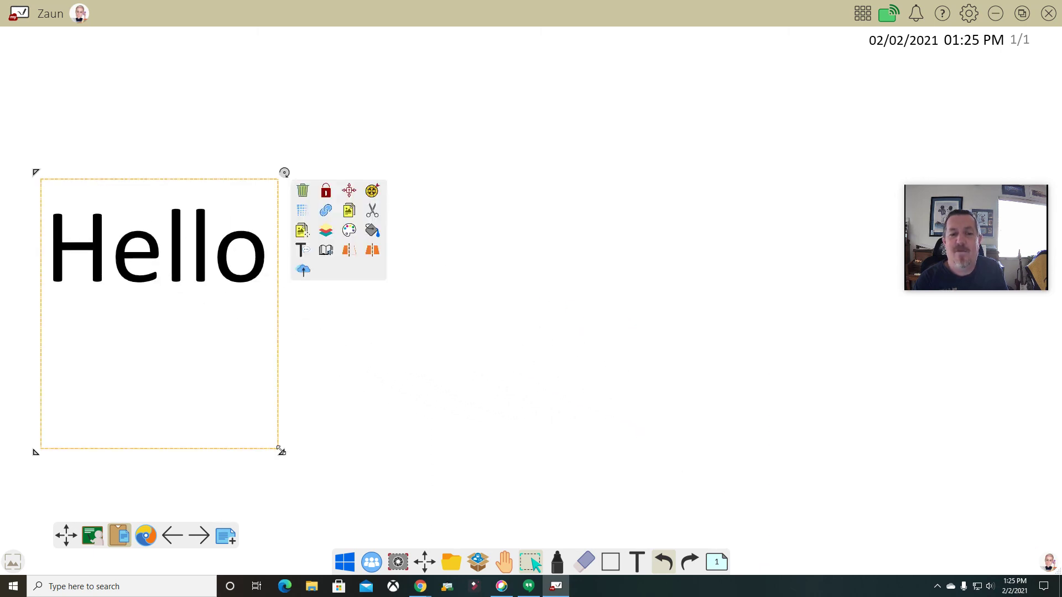
left_click_drag(280, 446, 237, 355)
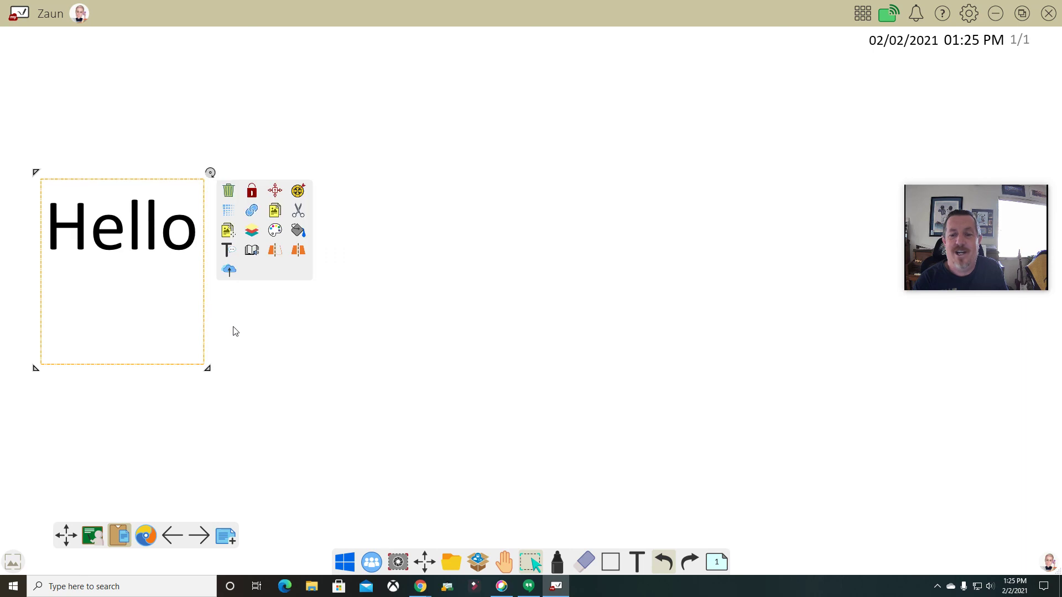
Handwrite "hello" in the middle of the page with the handwriting recognition tool and convert the strokes to text
left_click(643, 559)
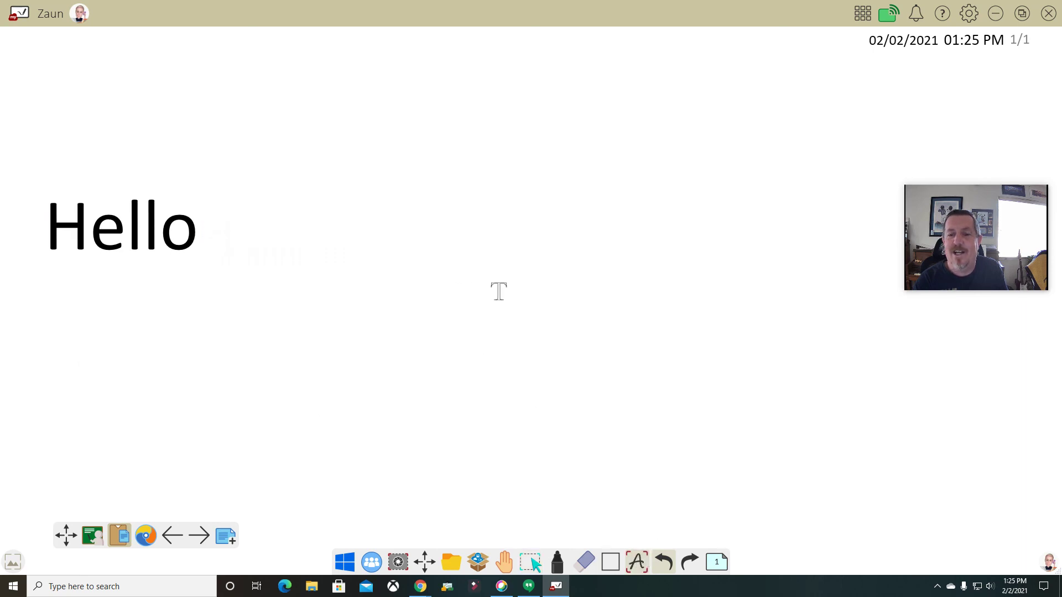
mouse_move(463, 151)
left_mouse_down()
mouse_move(473, 226)
mouse_move(506, 269)
mouse_move(522, 256)
mouse_move(565, 276)
left_mouse_up()
mouse_move(597, 188)
left_mouse_down()
mouse_move(608, 277)
mouse_move(623, 234)
mouse_move(631, 272)
mouse_move(667, 247)
left_mouse_up()
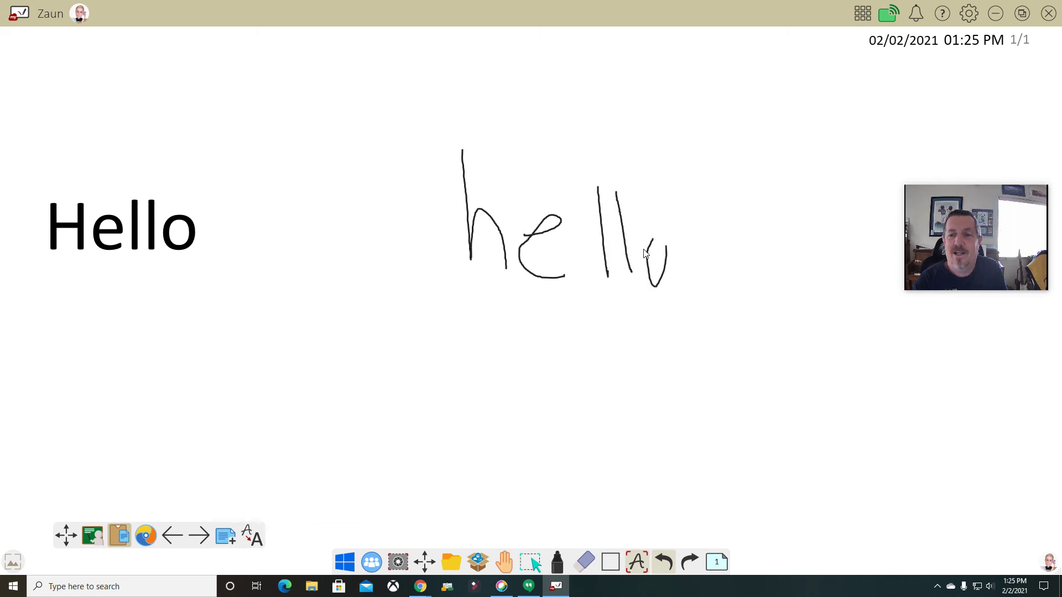
left_click(251, 537)
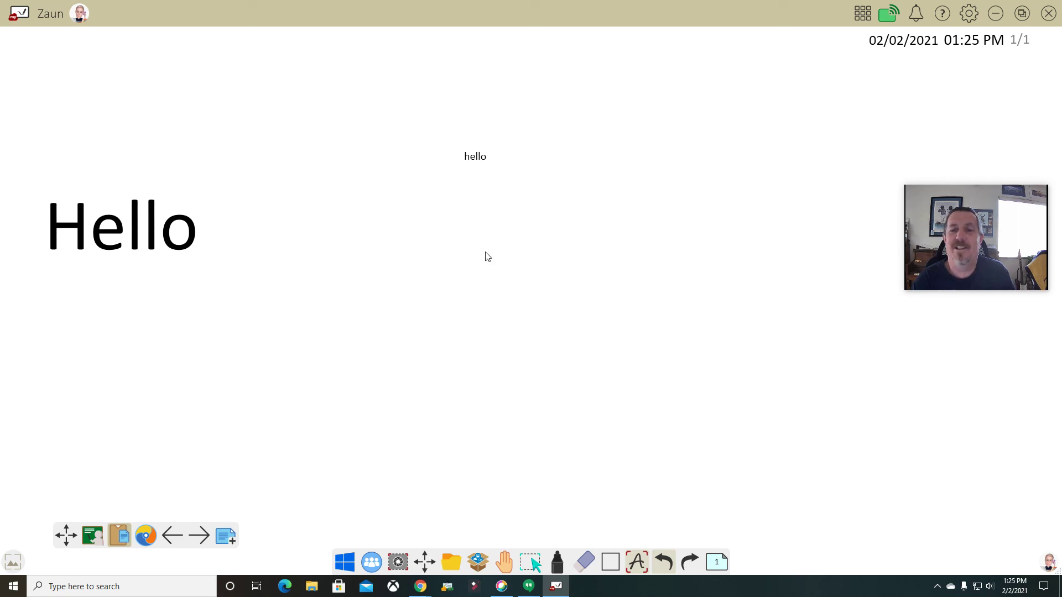
Handwrite the word "text" below the converted "hello" and convert the strokes to text
mouse_move(456, 212)
left_mouse_down()
mouse_move(495, 310)
mouse_move(500, 293)
left_mouse_up()
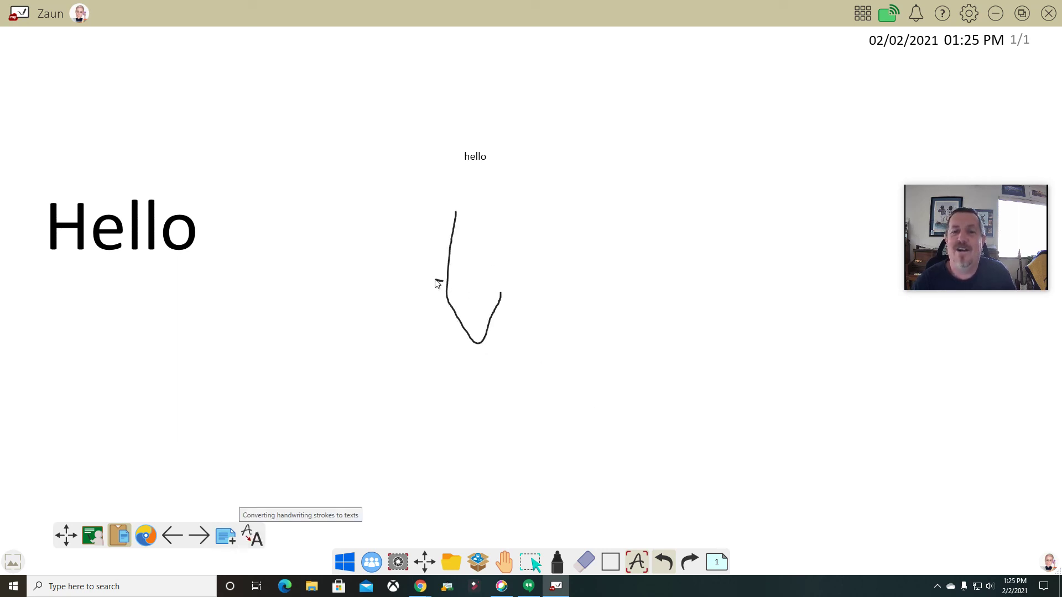
mouse_move(436, 280)
left_mouse_down()
mouse_move(515, 283)
mouse_move(540, 339)
mouse_move(574, 334)
left_mouse_up()
left_click_drag(592, 274, 623, 349)
left_click_drag(627, 275, 578, 351)
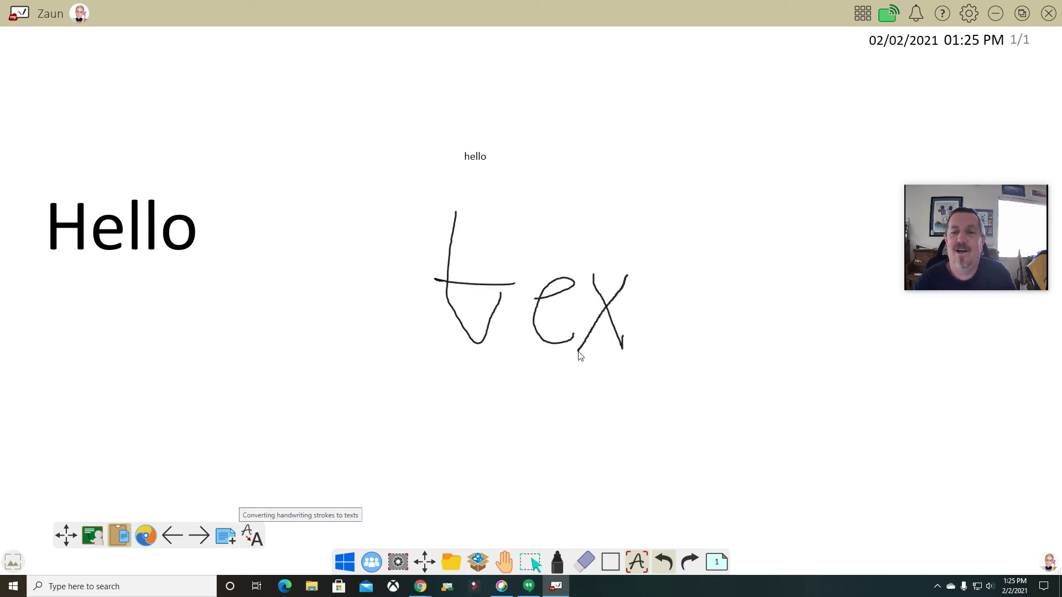
left_click_drag(661, 232, 652, 283)
left_click_drag(646, 329, 684, 332)
left_click_drag(617, 299, 672, 299)
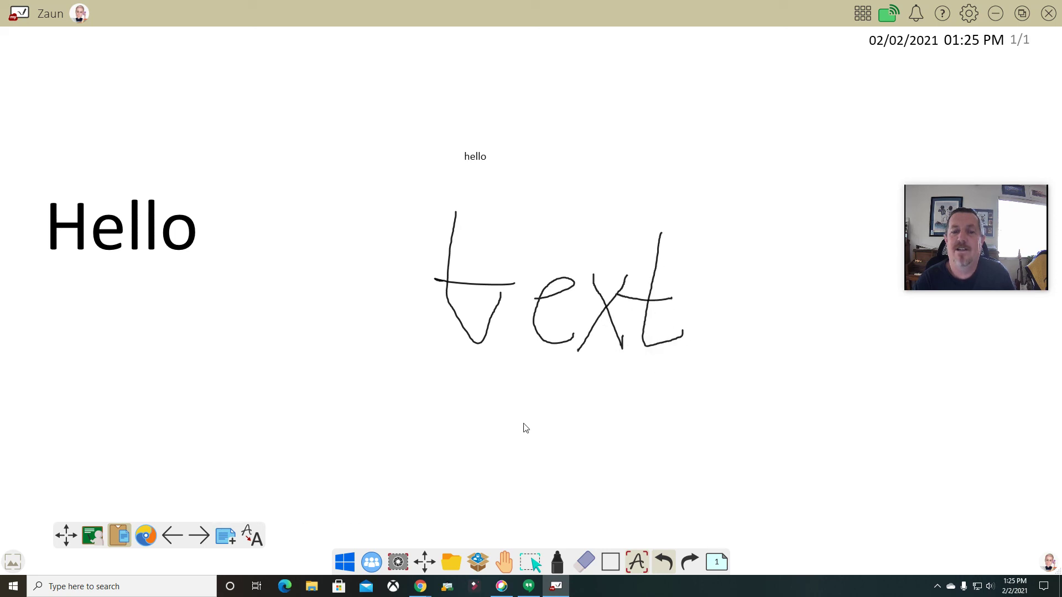
left_click(252, 535)
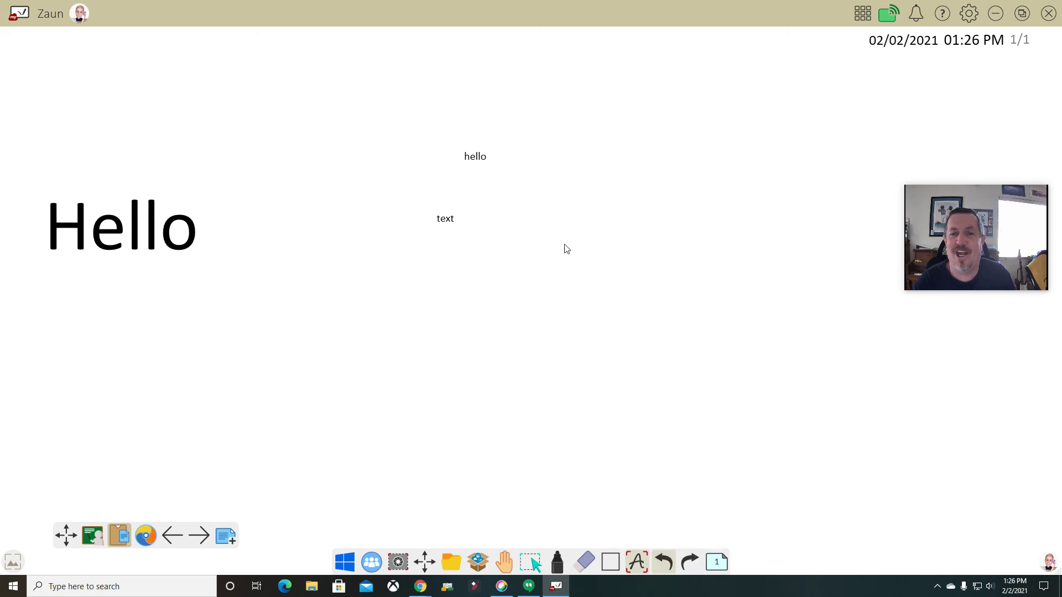
Handwrite "WAY" in capital letters beside the converted "text" and convert the strokes to text
mouse_move(560, 220)
left_mouse_down()
mouse_move(604, 284)
mouse_move(629, 221)
left_mouse_up()
left_click_drag(628, 270, 657, 301)
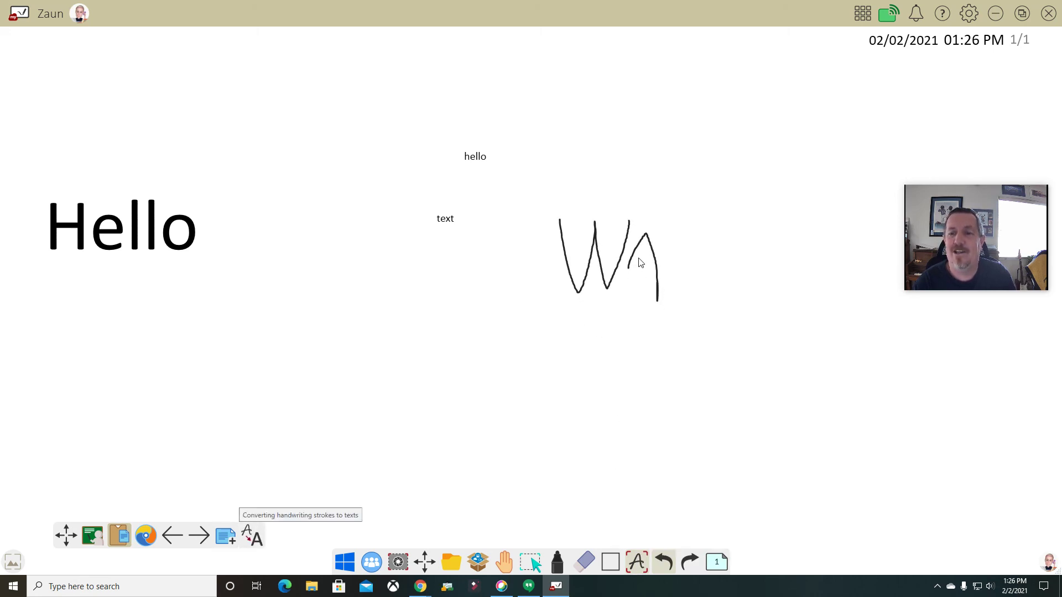
mouse_move(635, 254)
left_mouse_down()
mouse_move(655, 248)
mouse_move(692, 278)
left_mouse_up()
left_click_drag(716, 231, 673, 348)
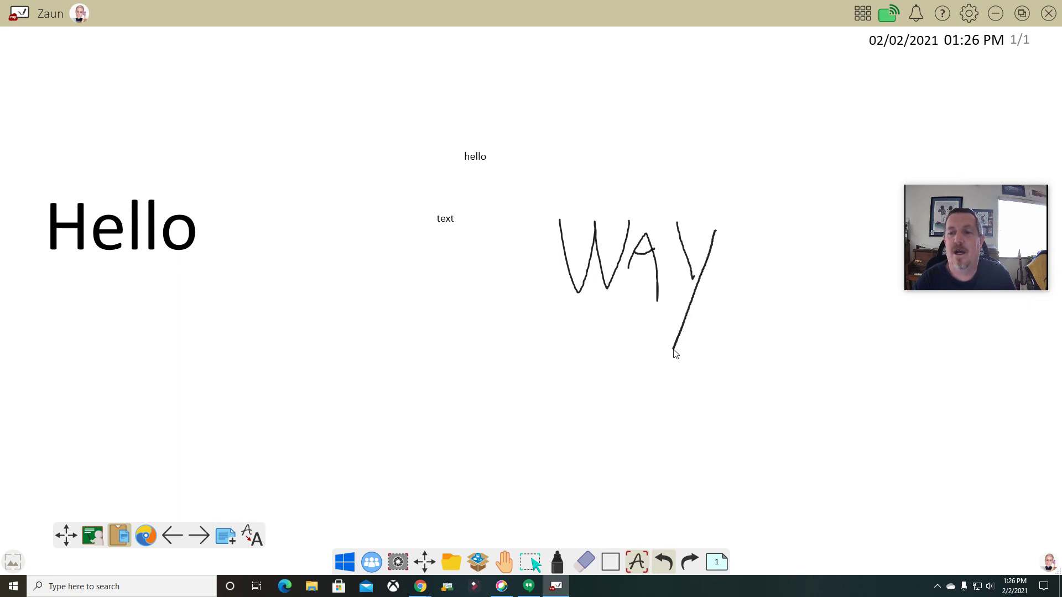
left_click(253, 534)
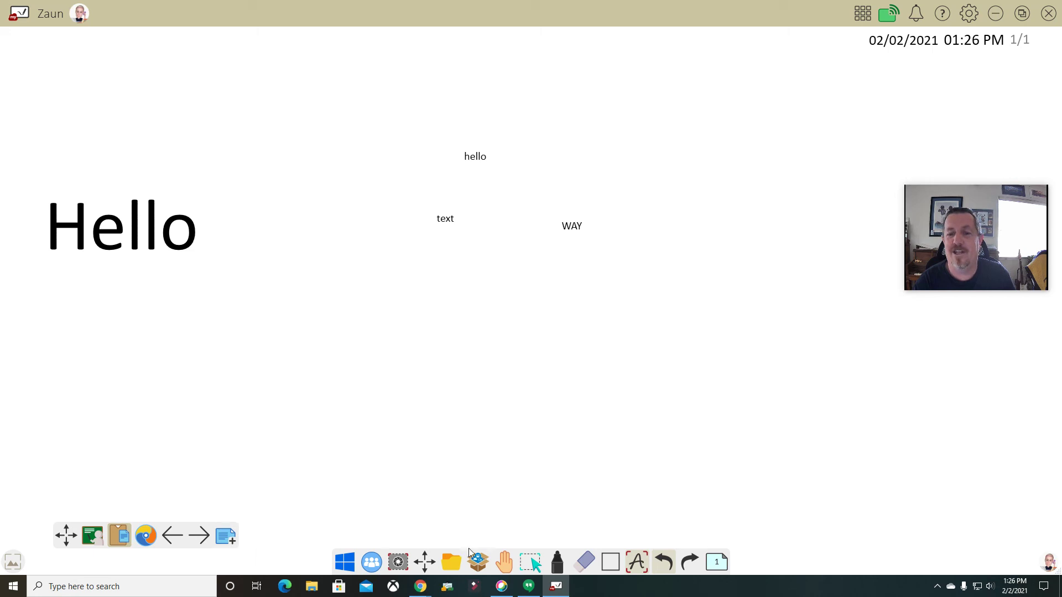
Select the converted "WAY", enlarge it, and move it toward the page's lower-right area
left_click(524, 565)
mouse_move(537, 210)
left_mouse_down()
mouse_move(571, 270)
mouse_move(517, 213)
mouse_move(669, 326)
mouse_move(707, 330)
mouse_move(849, 453)
left_mouse_up()
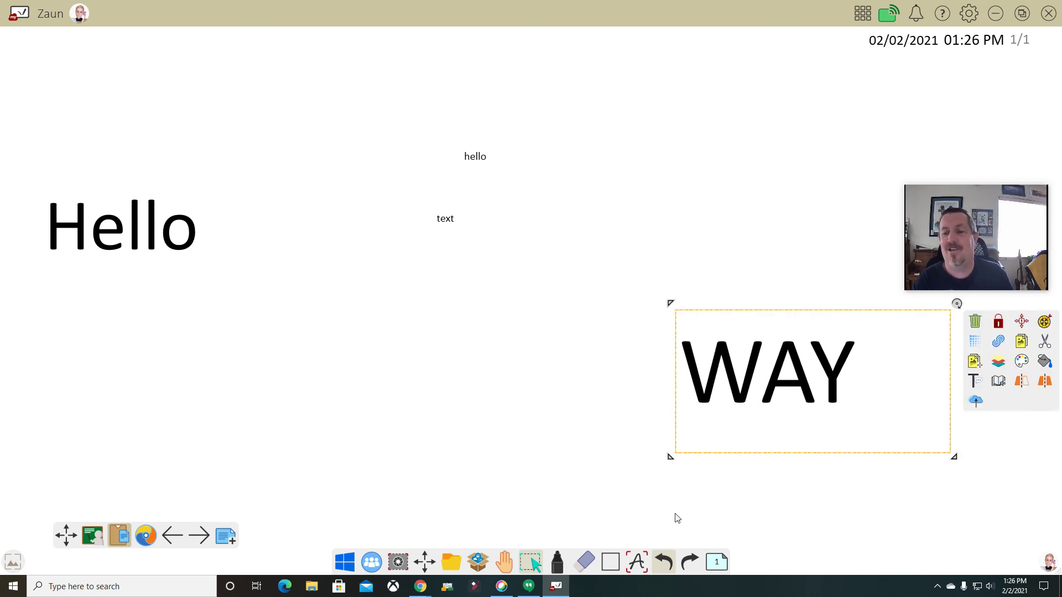
Undo and redo the latest changes to "WAY", and keep undoing the page's edits until it is empty
left_click(665, 562)
left_click(689, 563)
left_click(666, 562)
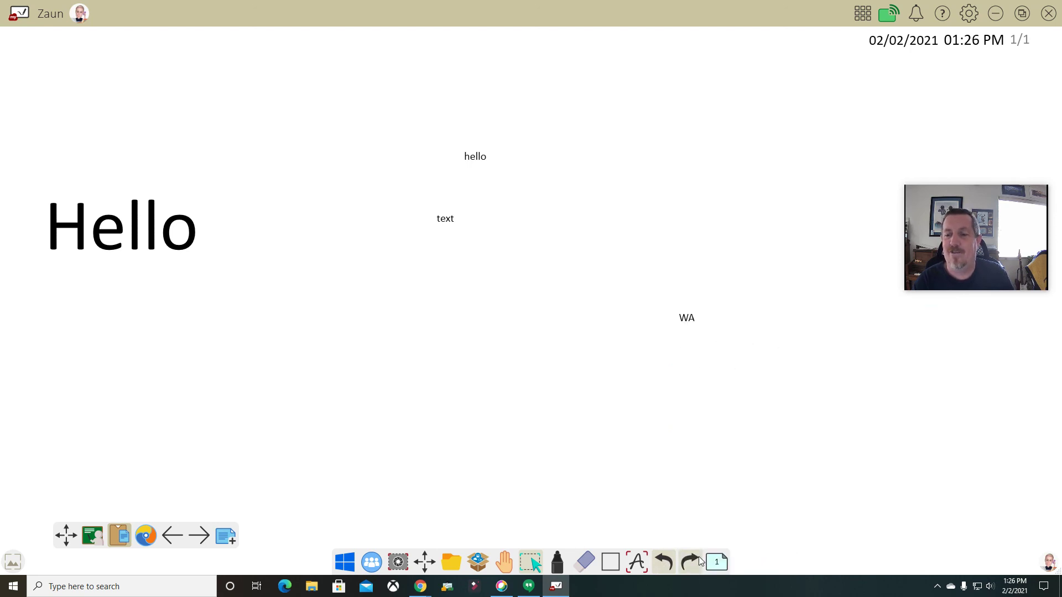
left_click(690, 562)
left_click(665, 562)
left_click(666, 562)
left_click(665, 562)
left_click(665, 562)
left_click(665, 562)
left_click(665, 562)
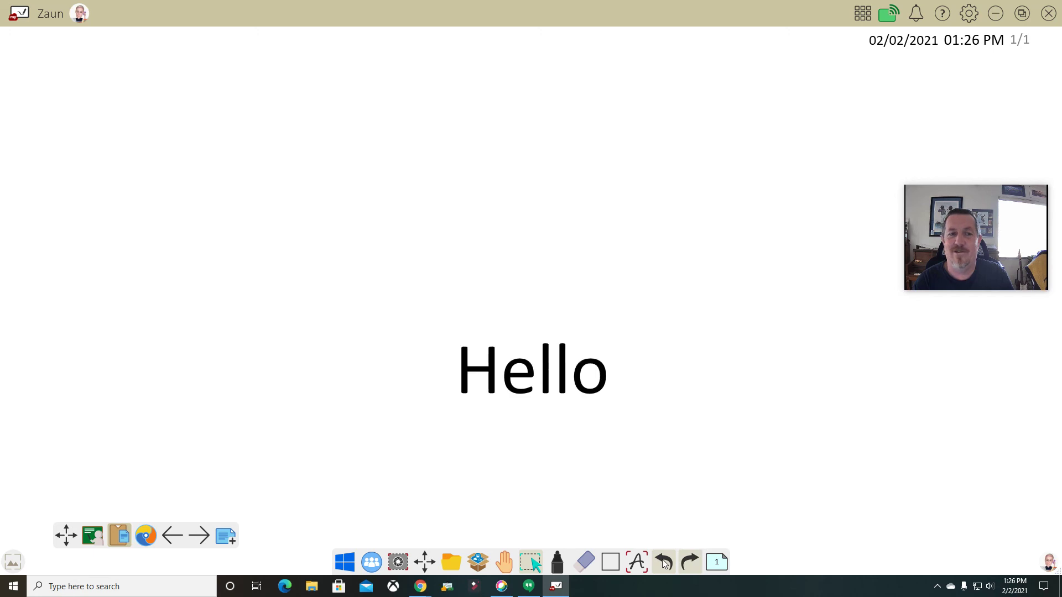
left_click(666, 562)
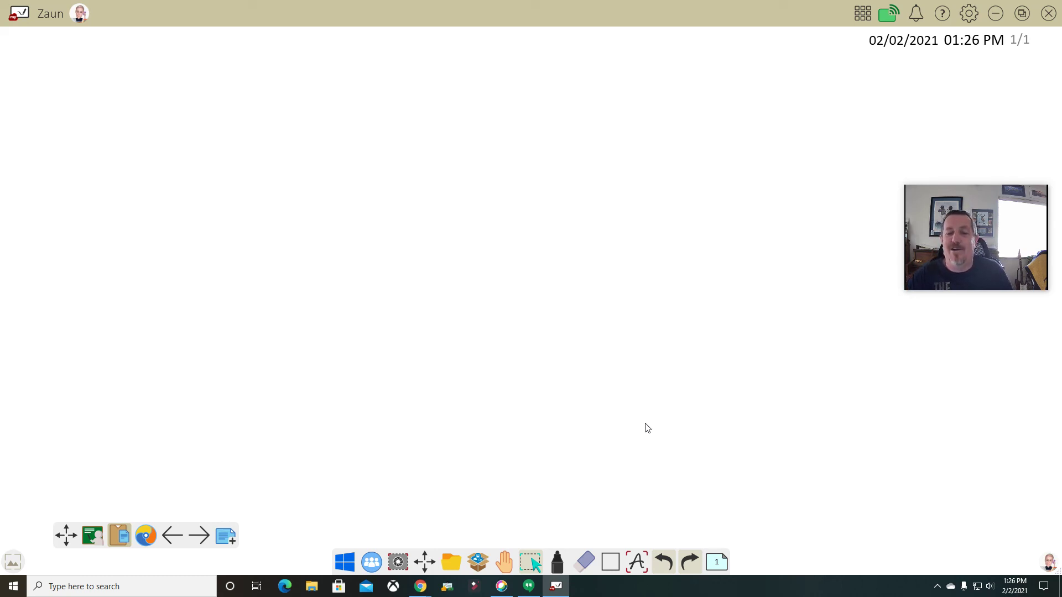
Show the resource window with the computer's folders and drives, and close it
left_click(475, 562)
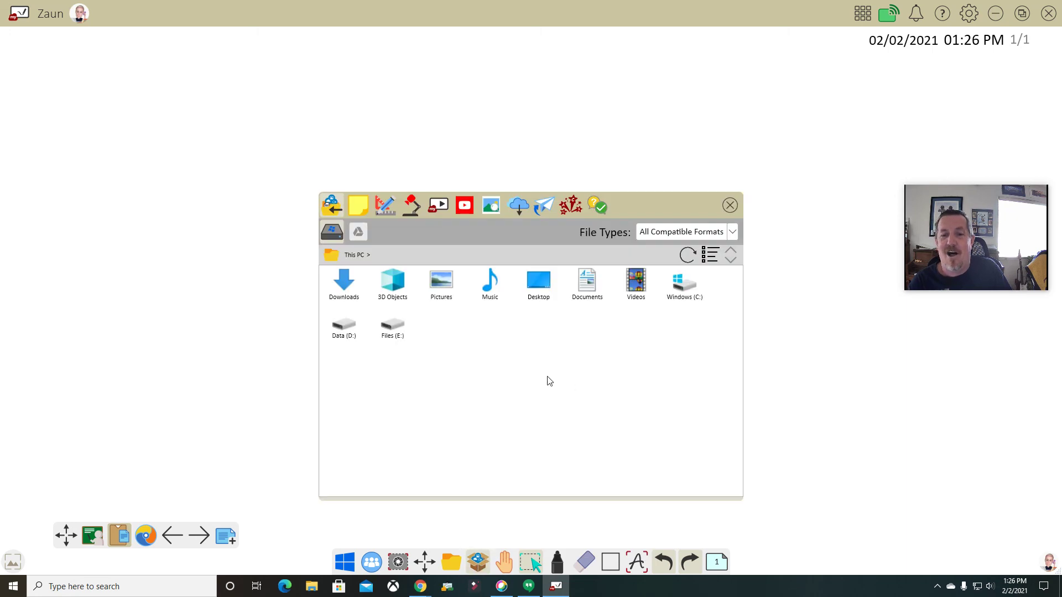
left_click(730, 205)
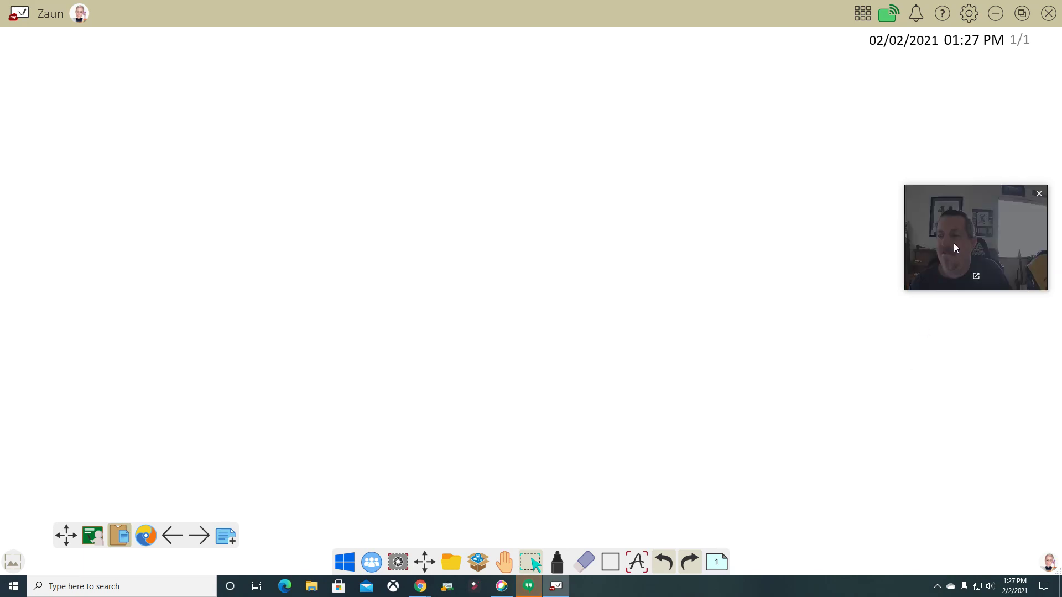
Minimize the whiteboard and bring up the previews of the open Chrome windows
left_click(996, 13)
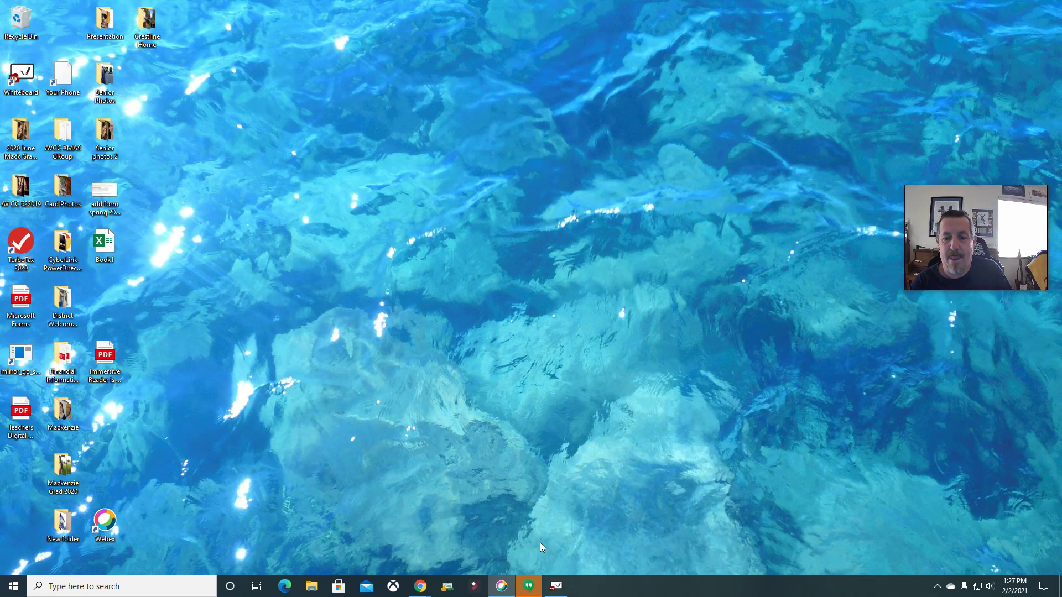
mouse_move(420, 585)
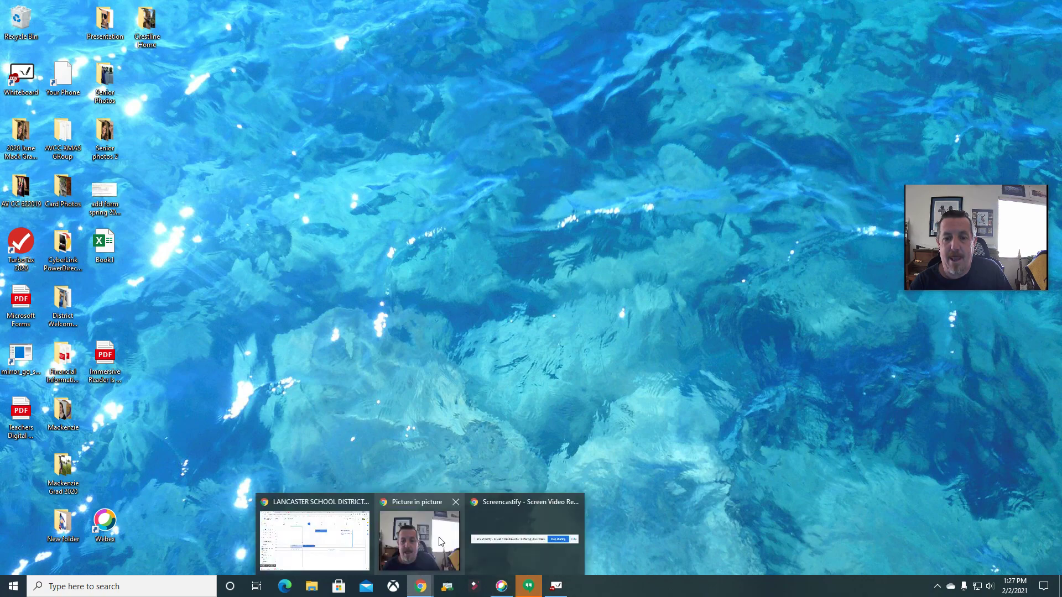